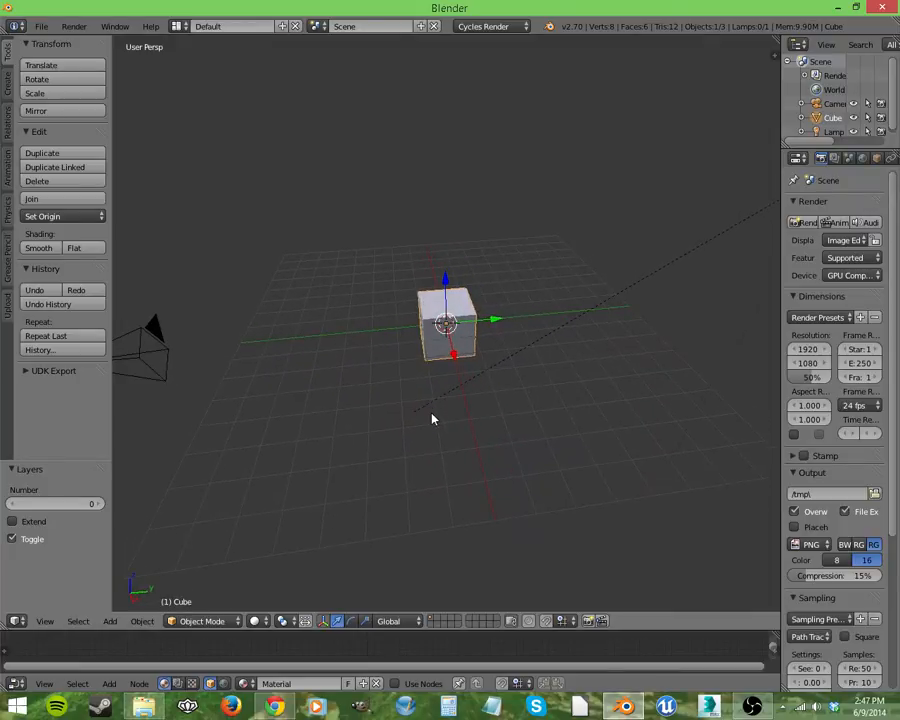
- Examine the default cube and its faces in Edit Mode from several angles, returning to Object Mode
click(48, 28)
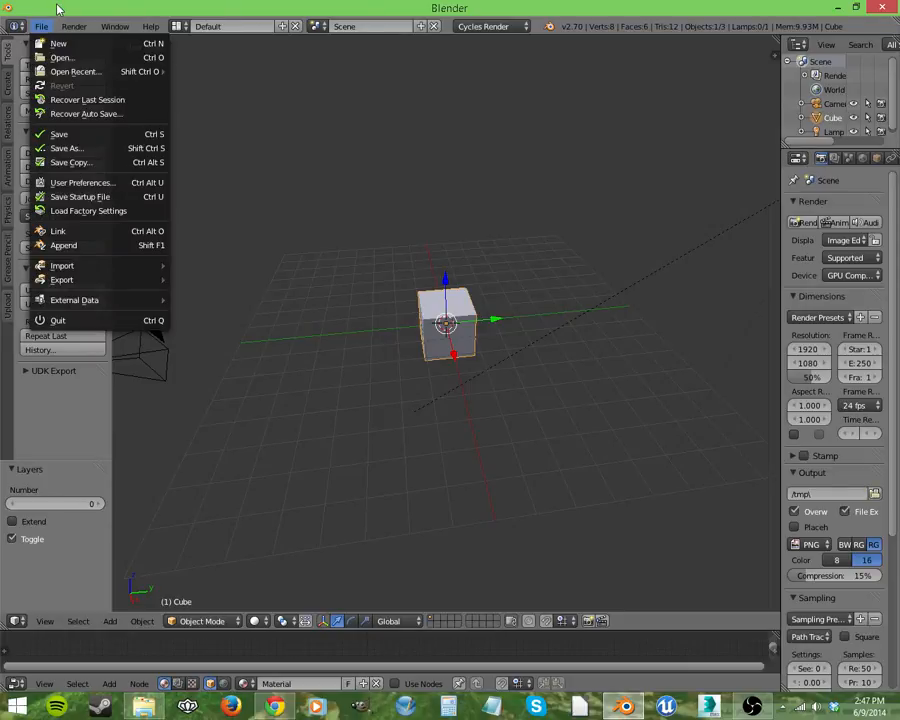
click(45, 28)
scroll(440, 361, up, 4)
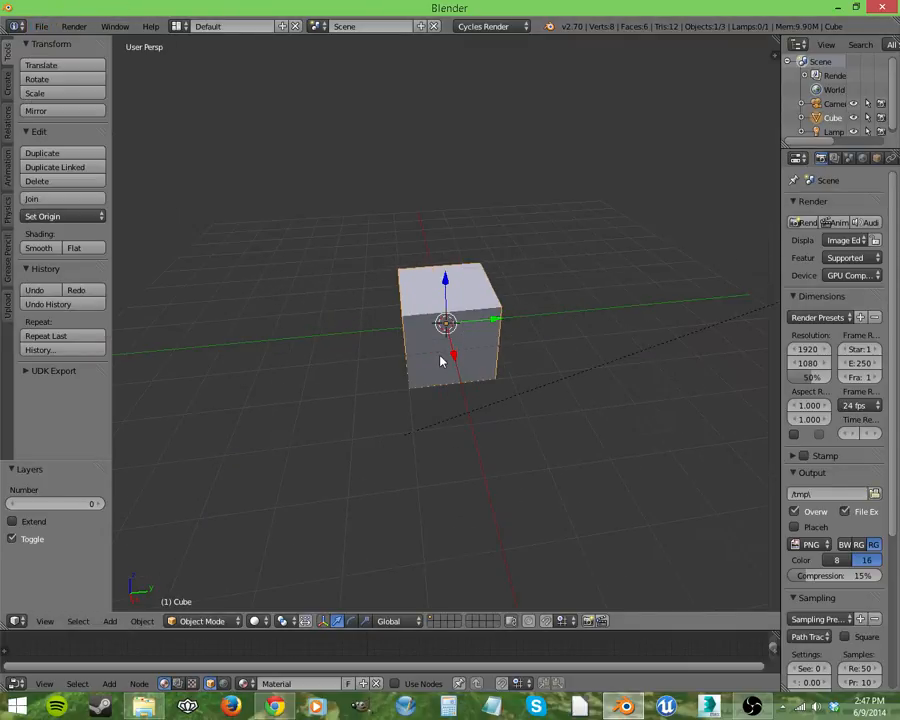
middle_drag(440, 361, 478, 358)
key(Tab)
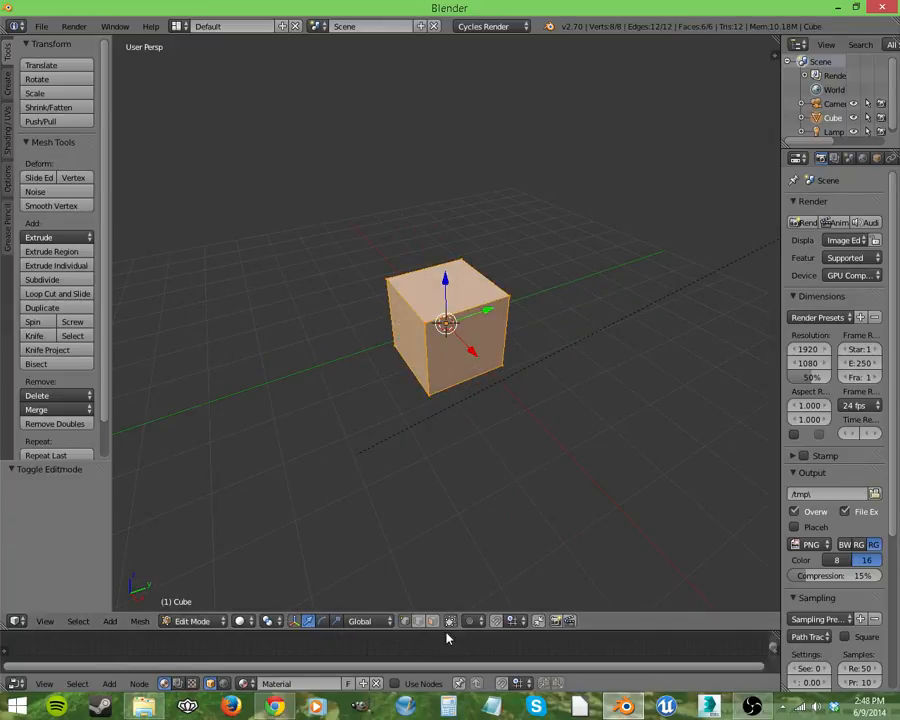
key(a)
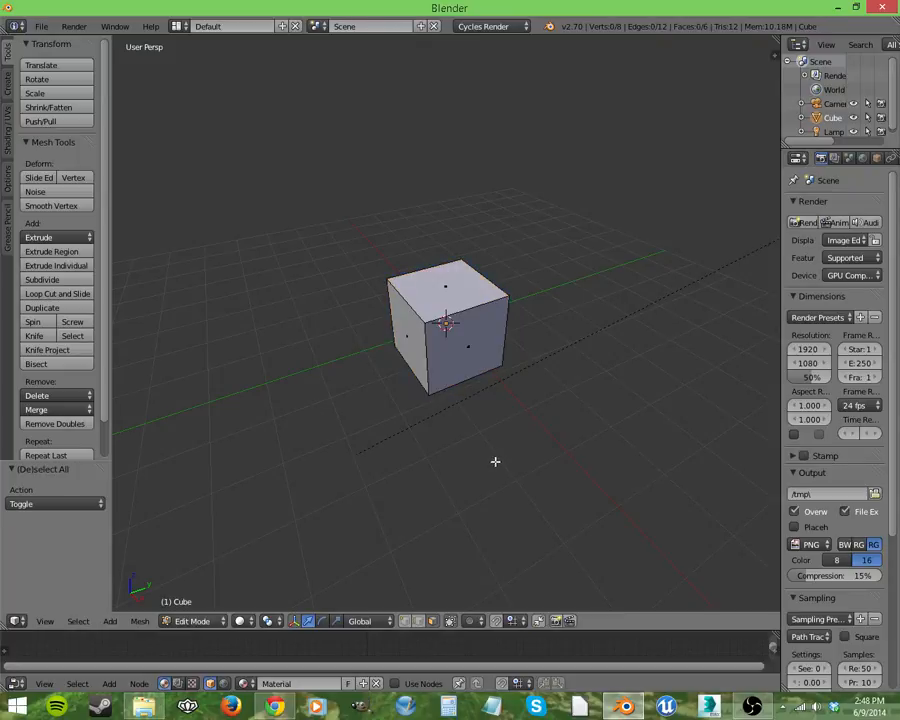
middle_drag(492, 460, 442, 460)
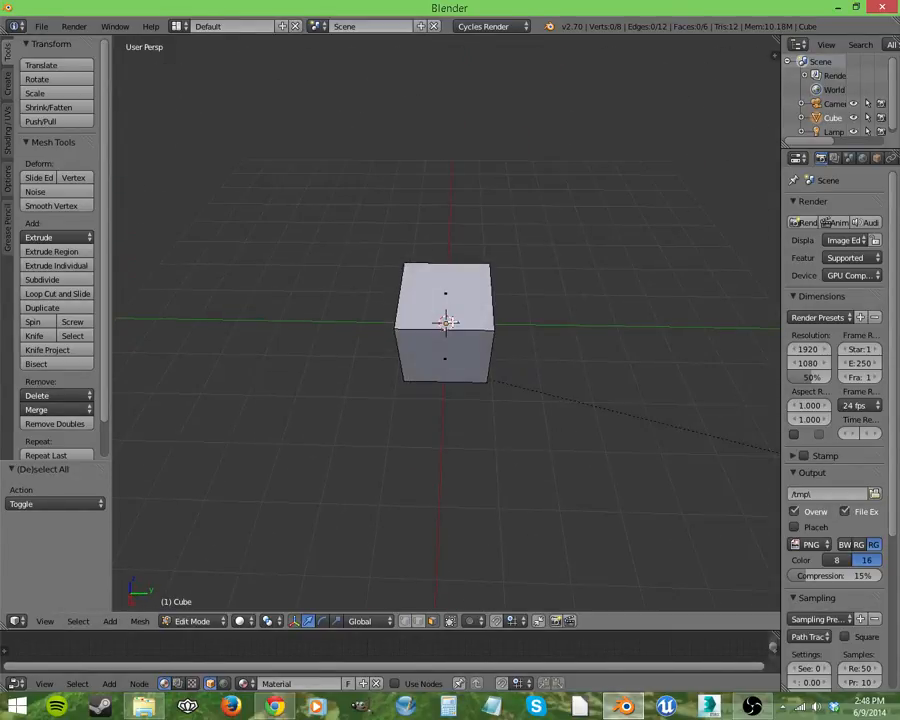
key(a)
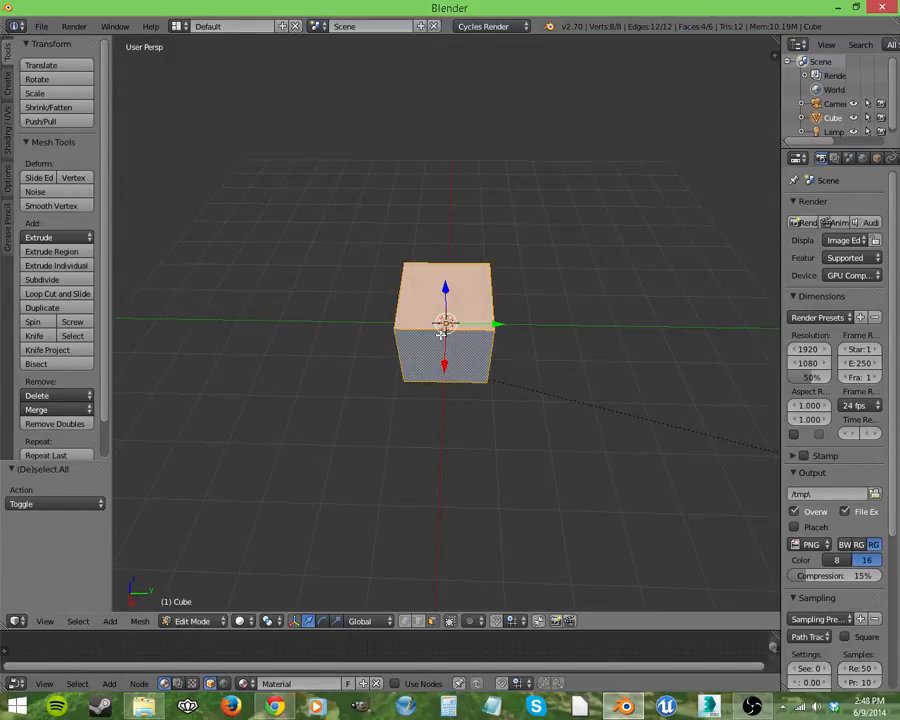
middle_drag(438, 393, 421, 305)
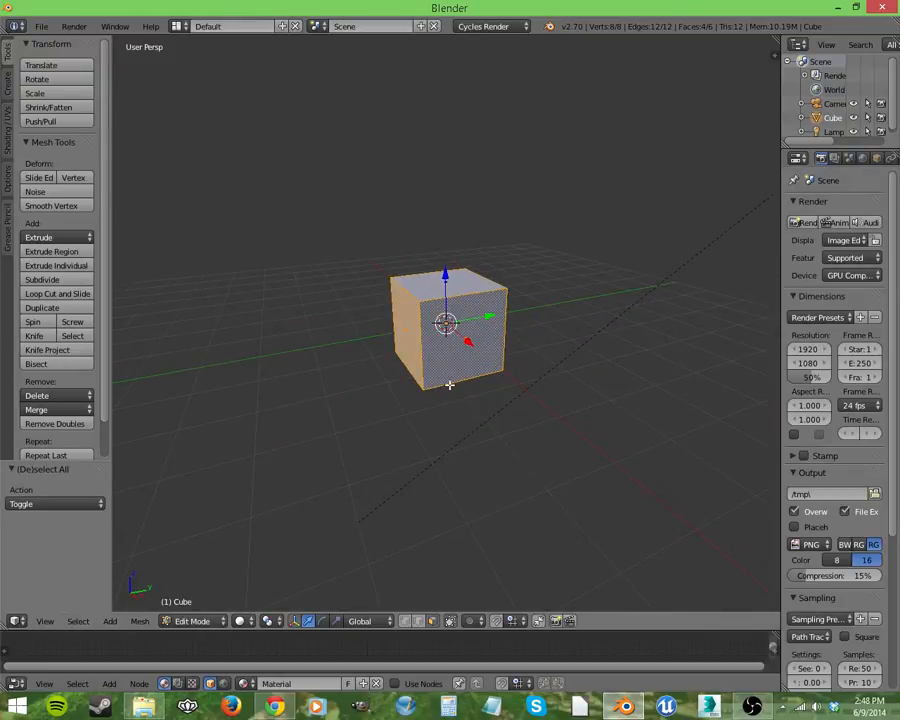
key(Tab)
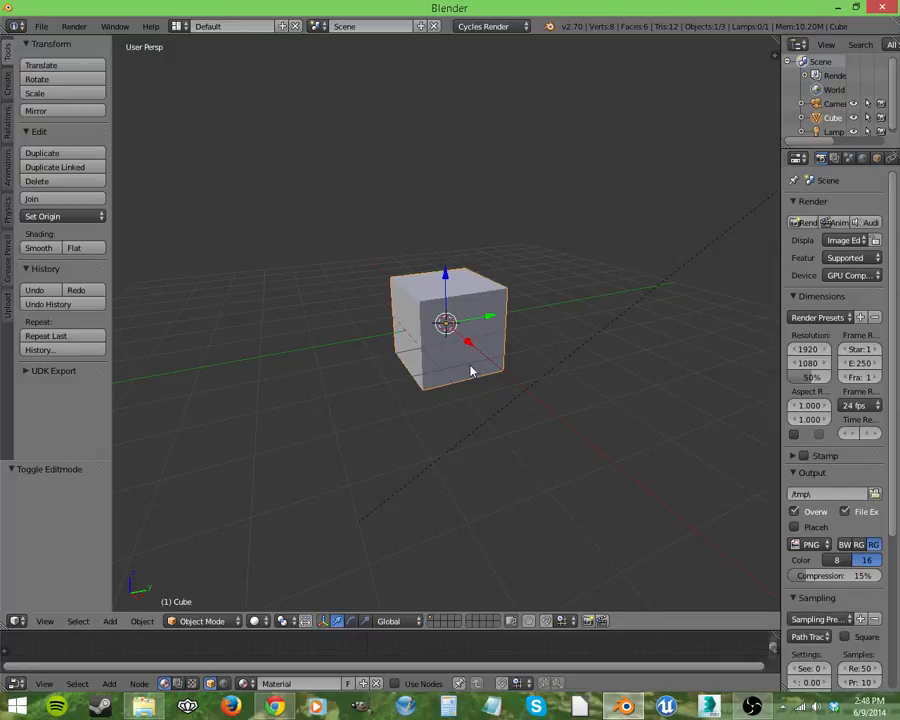
- Open the recent file face 2.blend
click(41, 26)
mouse_move(59, 74)
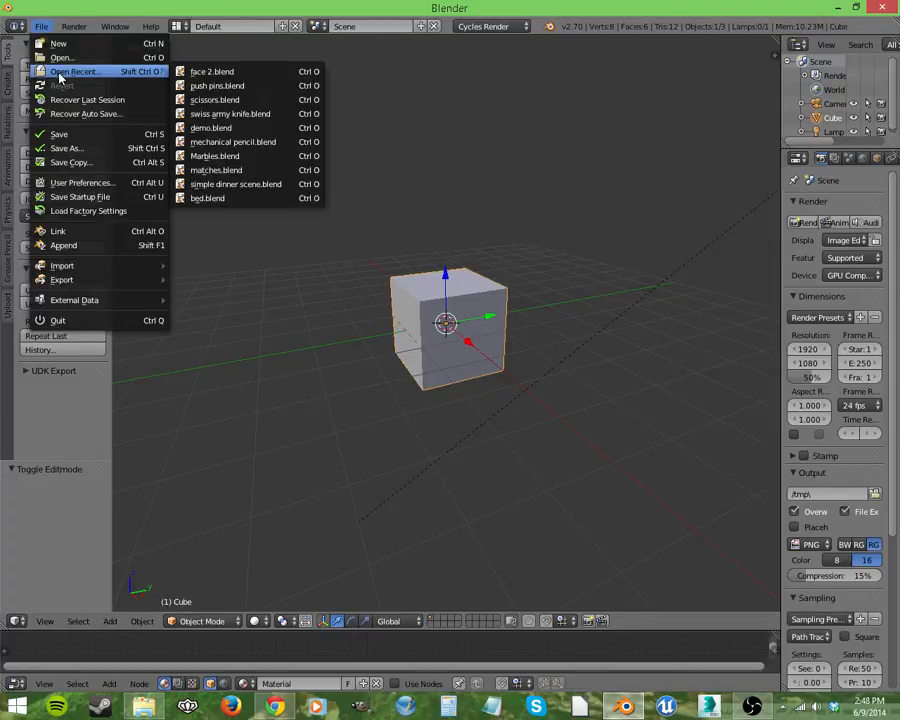
click(221, 73)
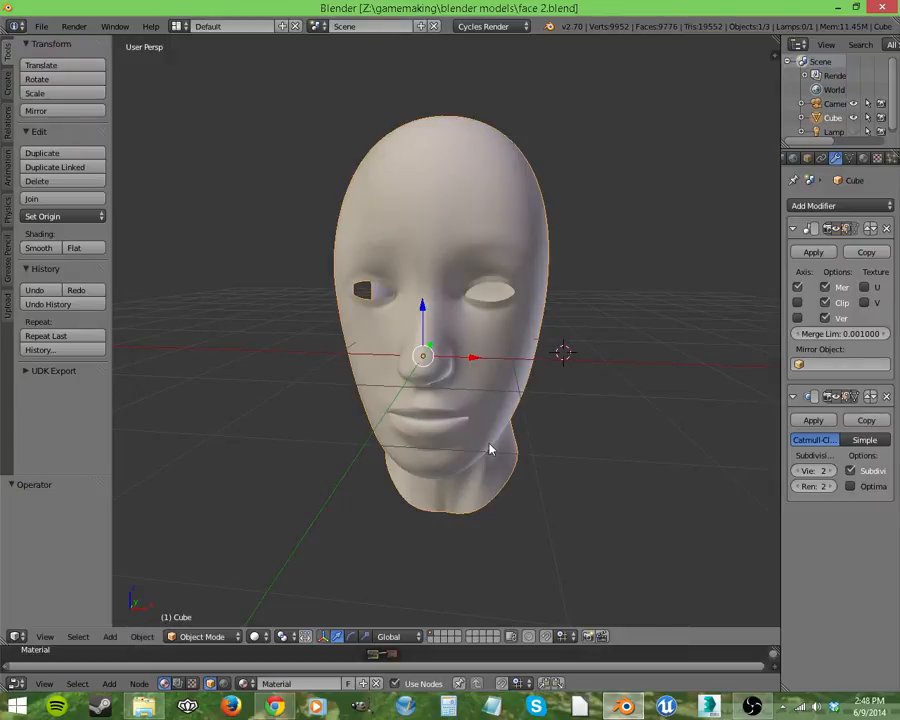
- Move the head model up along the Z axis by about 1.345 units
middle_drag(490, 450, 534, 447)
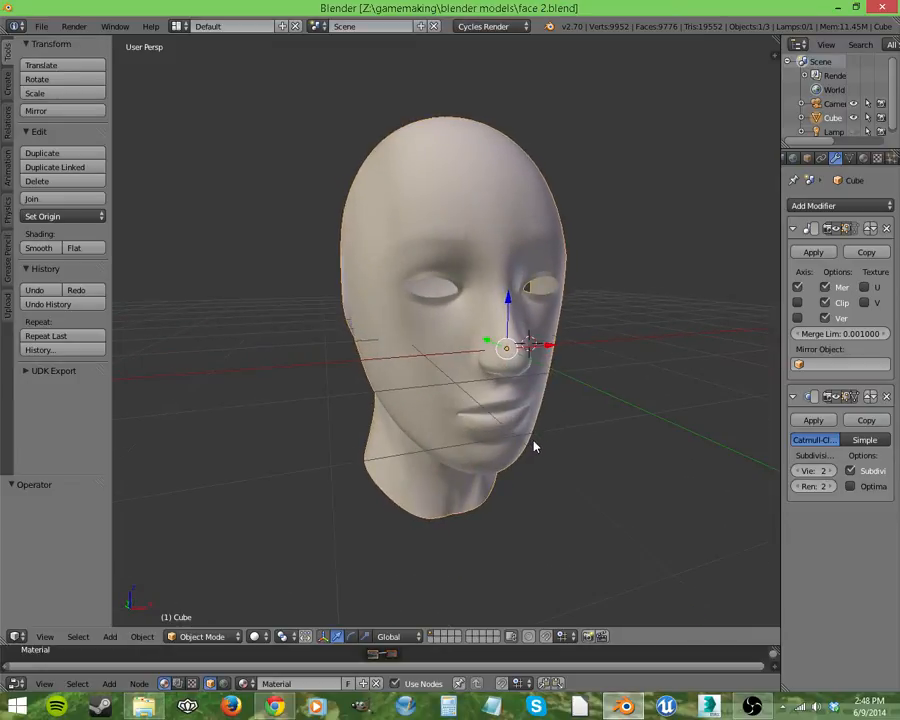
drag(510, 302, 520, 184)
middle_drag(567, 292, 524, 362)
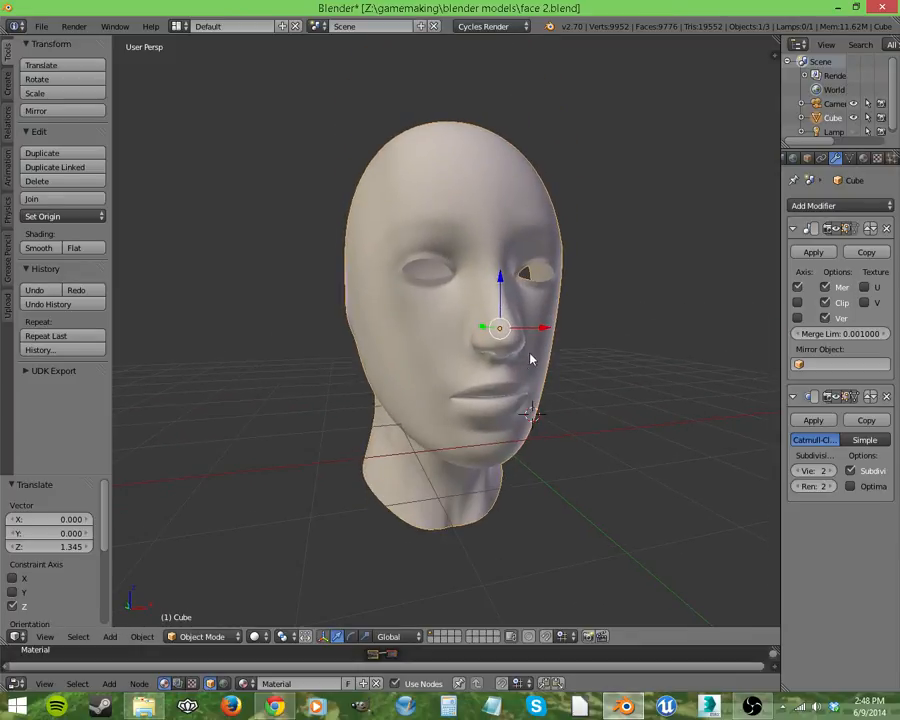
- Put the head mesh in Edit Mode and switch to face selection
key(Tab)
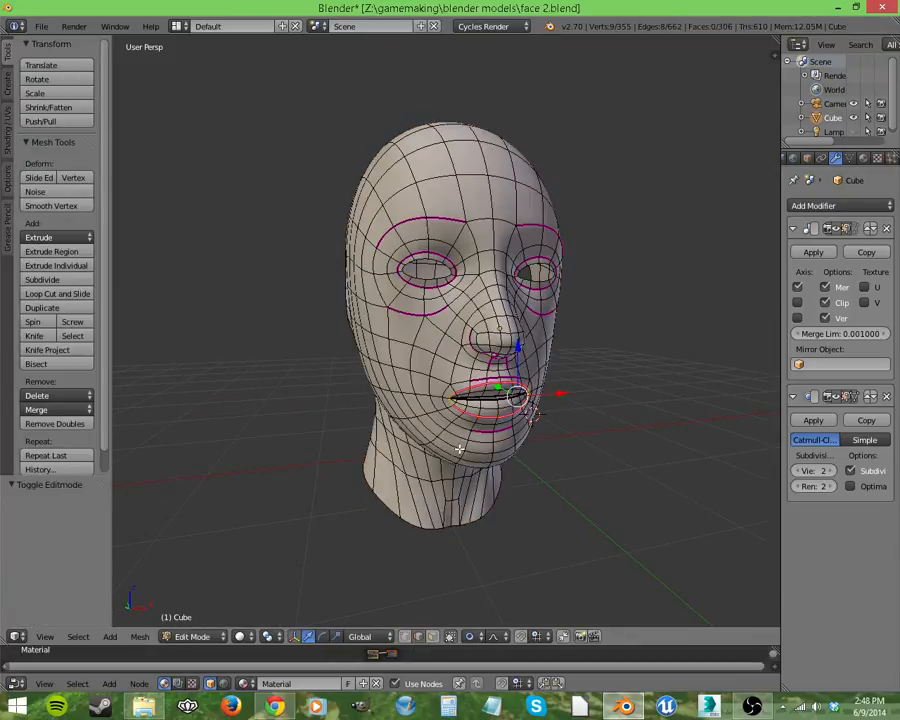
middle_drag(550, 452, 468, 449)
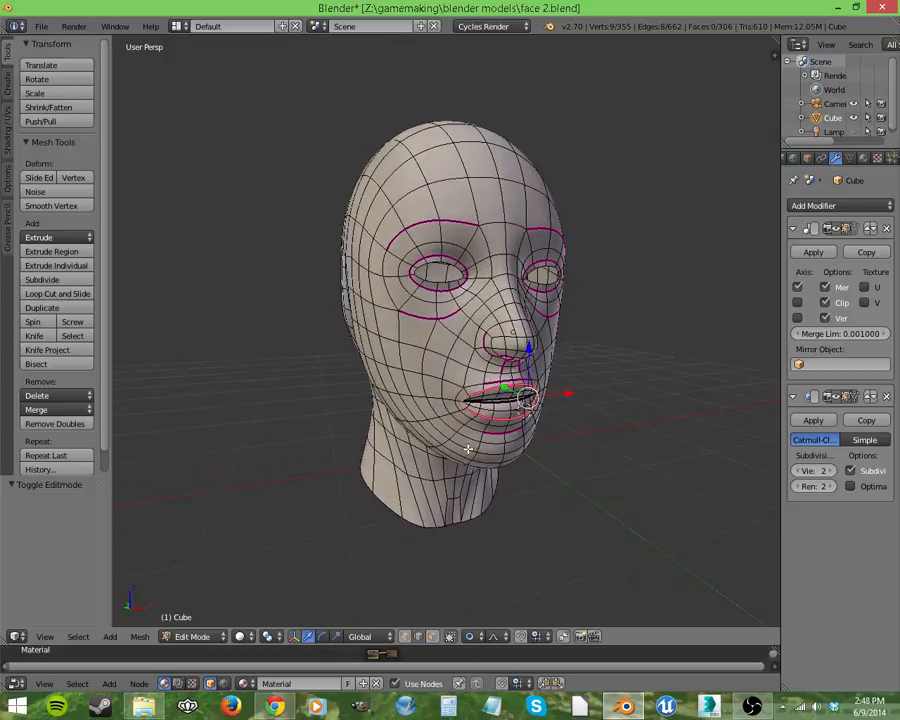
click(433, 637)
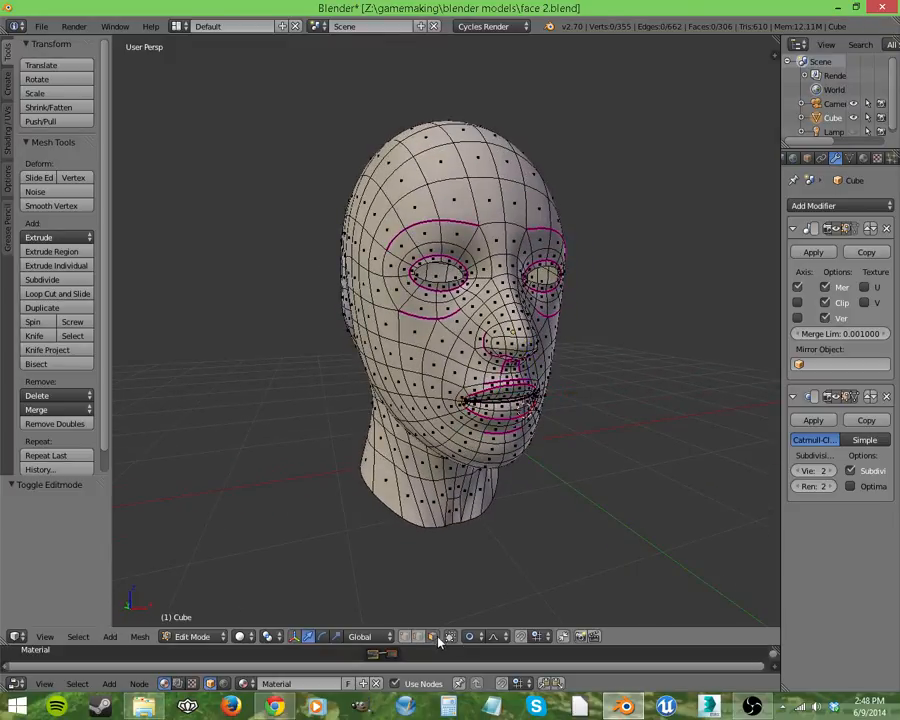
- Select face loops across the cheek and around the nose and upper lip to inspect the topology
alt+right_click(412, 350)
middle_drag(467, 376, 408, 361)
alt+shift+right_click(463, 343)
mouse_move(462, 342)
middle_down()
mouse_move(470, 354)
mouse_move(614, 361)
mouse_move(542, 380)
mouse_move(416, 346)
mouse_move(456, 348)
middle_up()
alt+right_click(416, 346)
alt+right_click(461, 341)
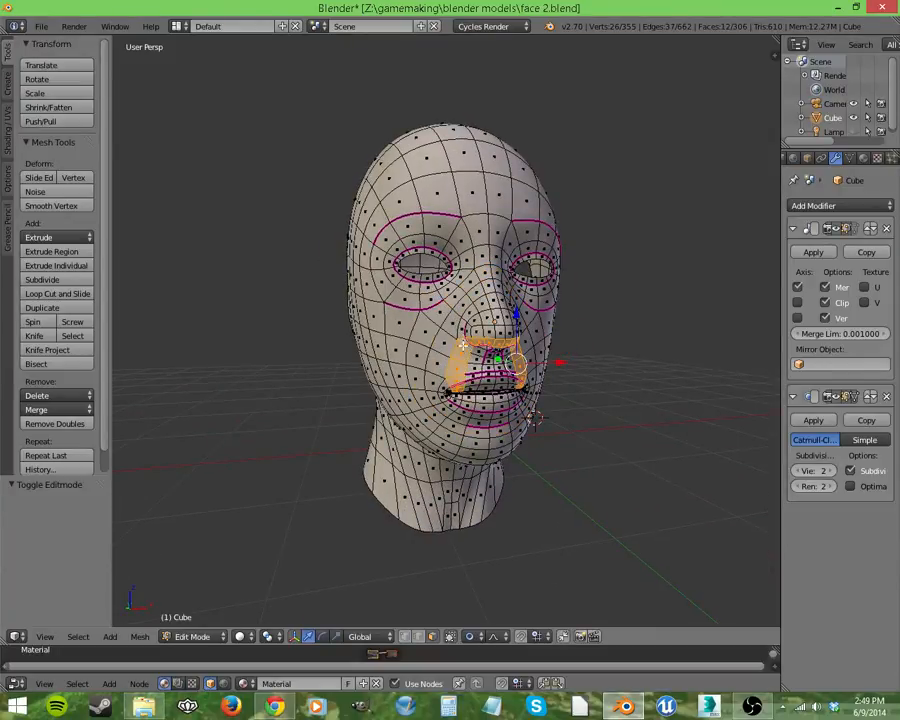
alt+right_click(461, 341)
middle_drag(461, 341, 436, 356)
- Select the face loop around the lips and the inner lip strip to inspect the mouth's topology
alt+right_click(442, 383)
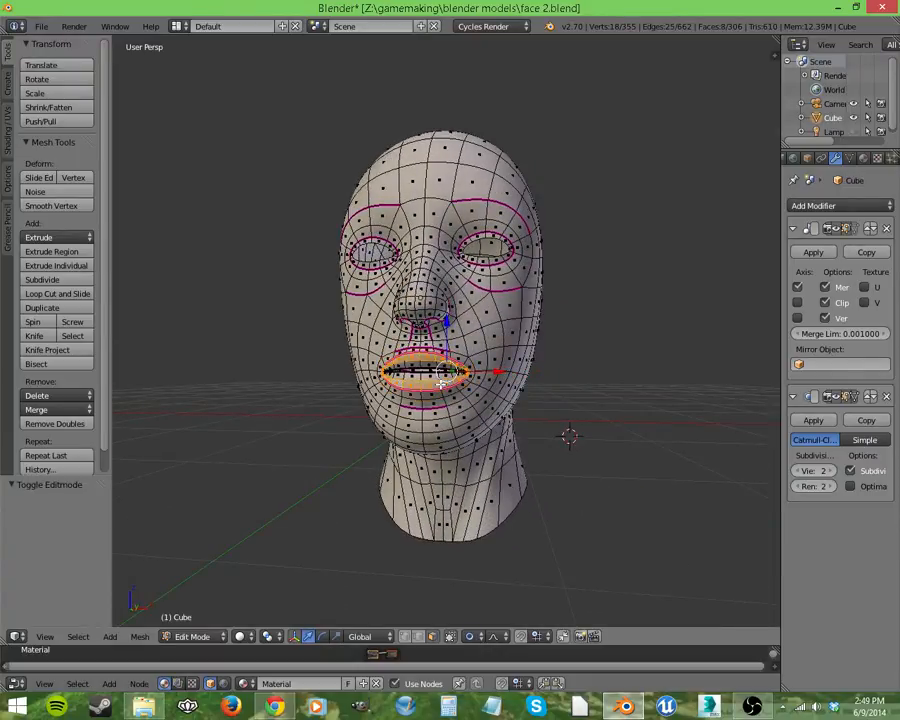
alt+right_click(440, 376)
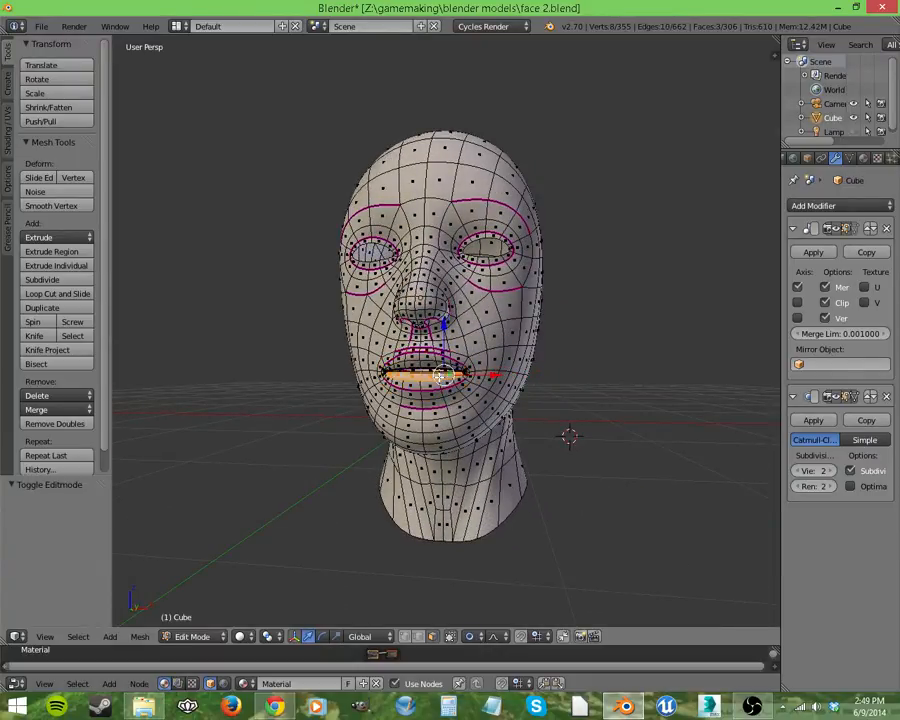
middle_drag(443, 372, 453, 368)
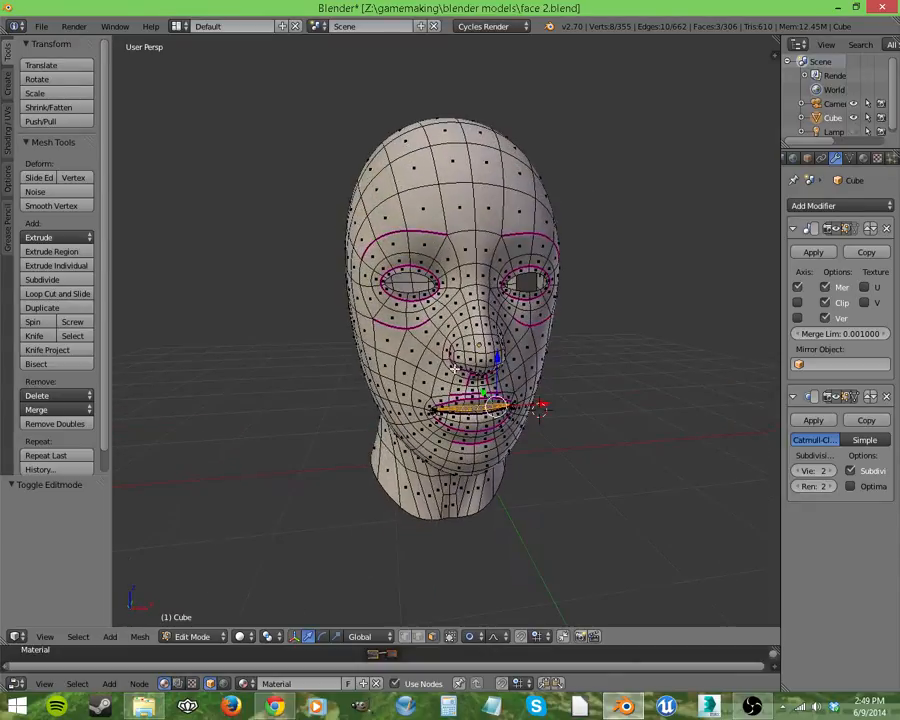
- Select the face loop around the eyes and try to move it sideways with smooth proportional editing
alt+right_click(420, 307)
alt+right_click(424, 303)
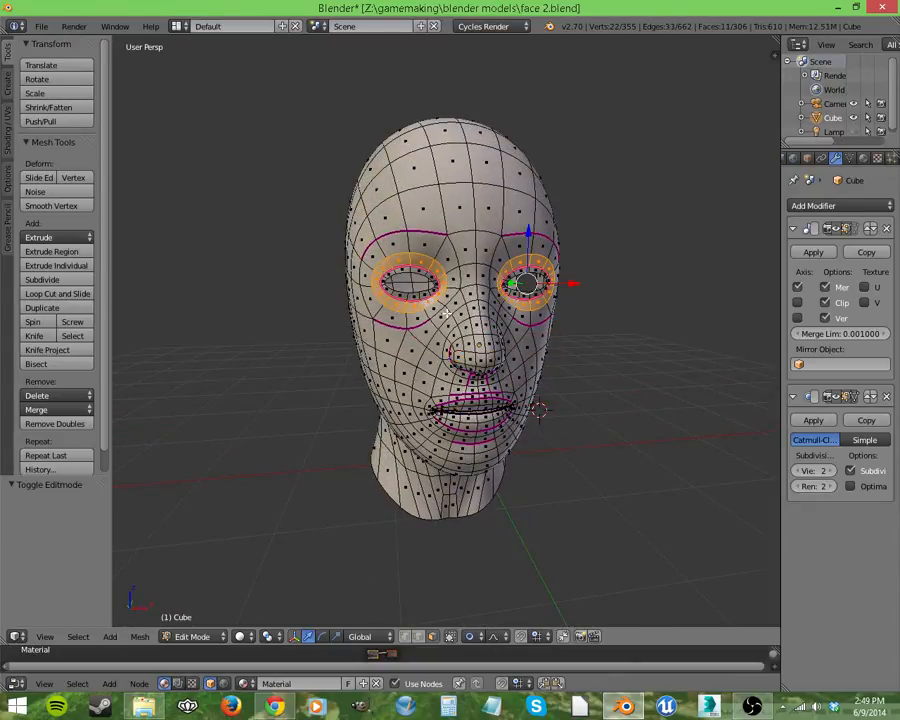
middle_drag(447, 312, 520, 340)
key(g)
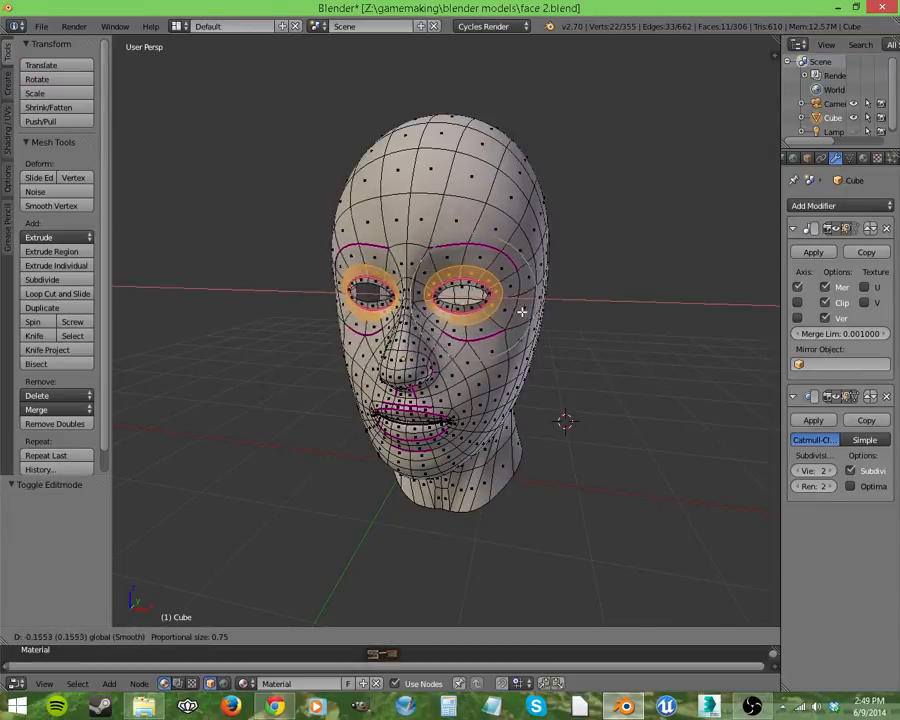
click(548, 318)
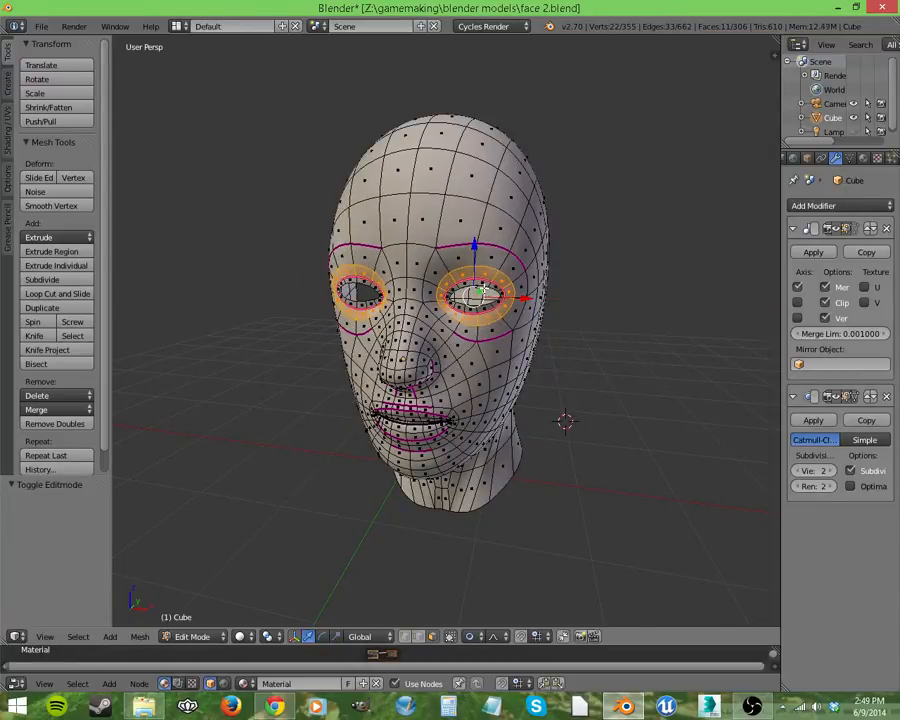
drag(483, 290, 507, 279)
right_click(507, 279)
middle_drag(471, 384, 491, 360)
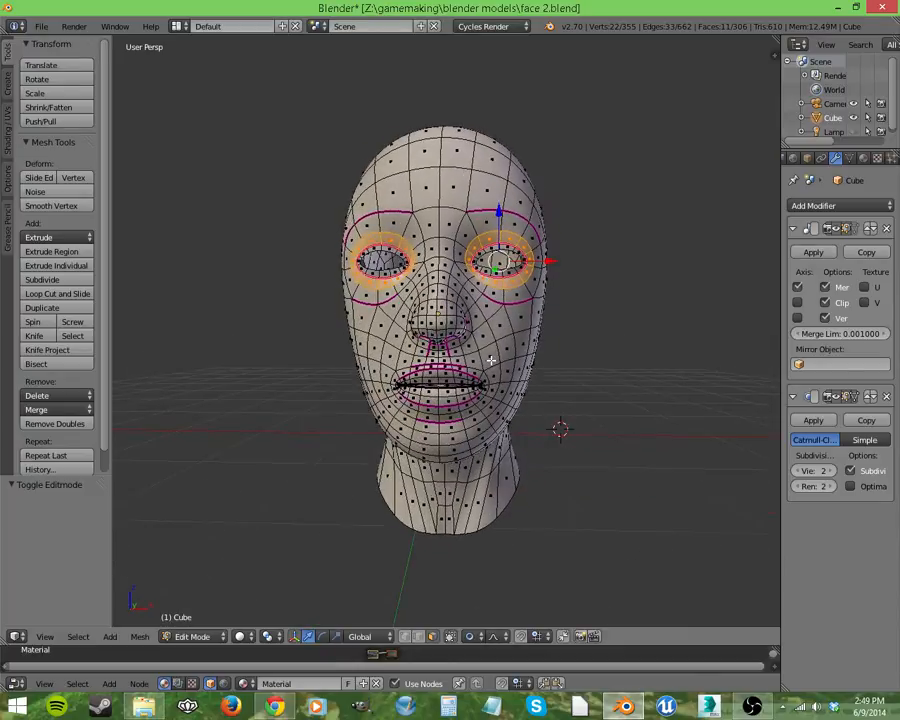
- Select the inner face strip of the upper lip and try to raise it along the Z axis
alt+right_click(449, 380)
alt+right_click(460, 381)
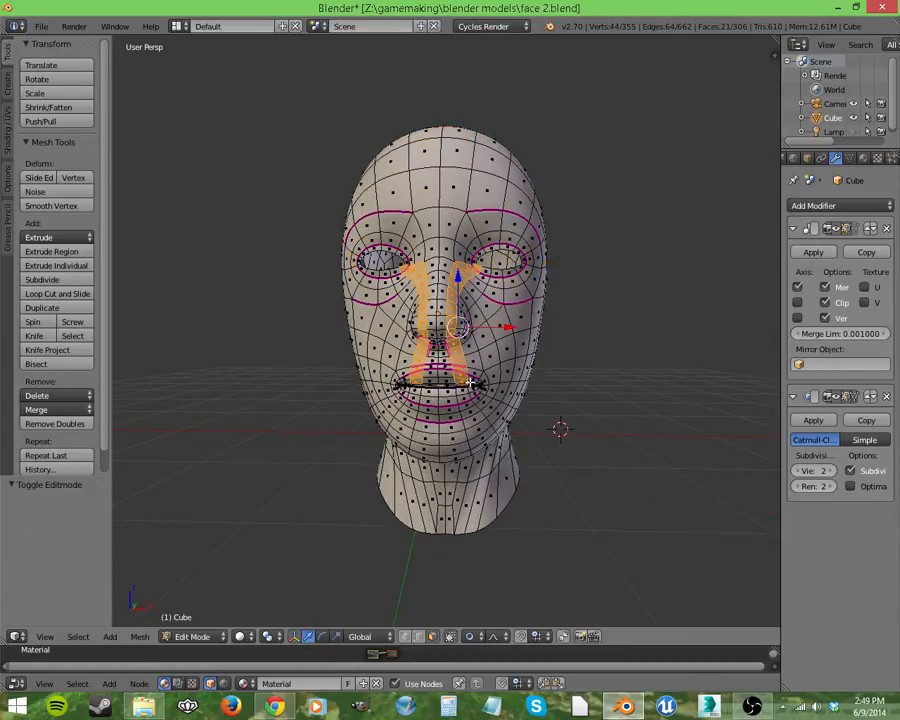
alt+right_click(470, 384)
key(g)
key(z)
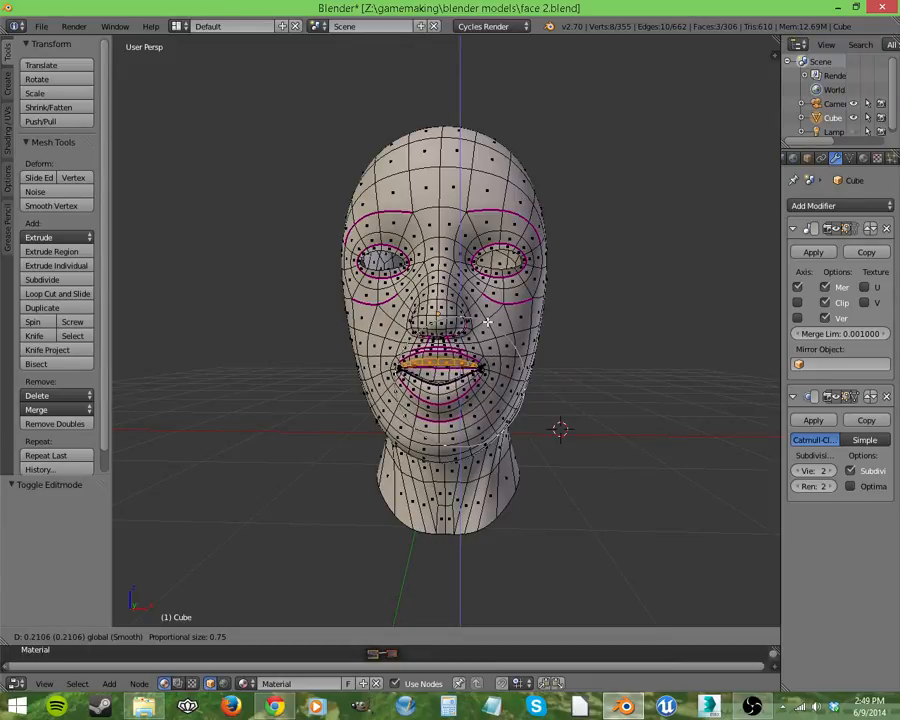
right_click(487, 329)
- Select the central face of the lower lip and try to lower it along the Z axis
right_click(442, 392)
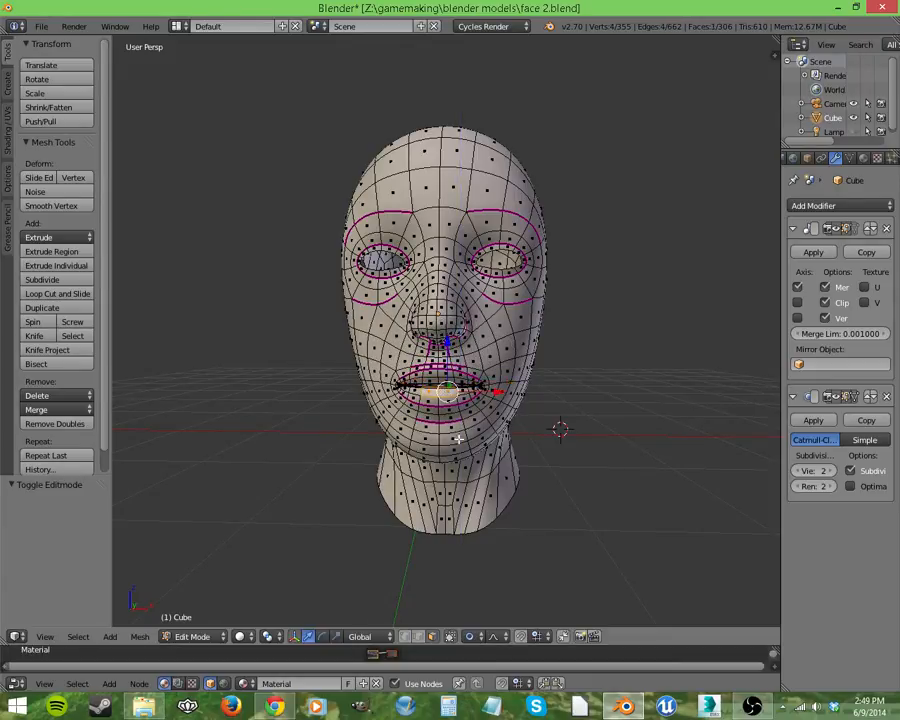
key(g)
key(z)
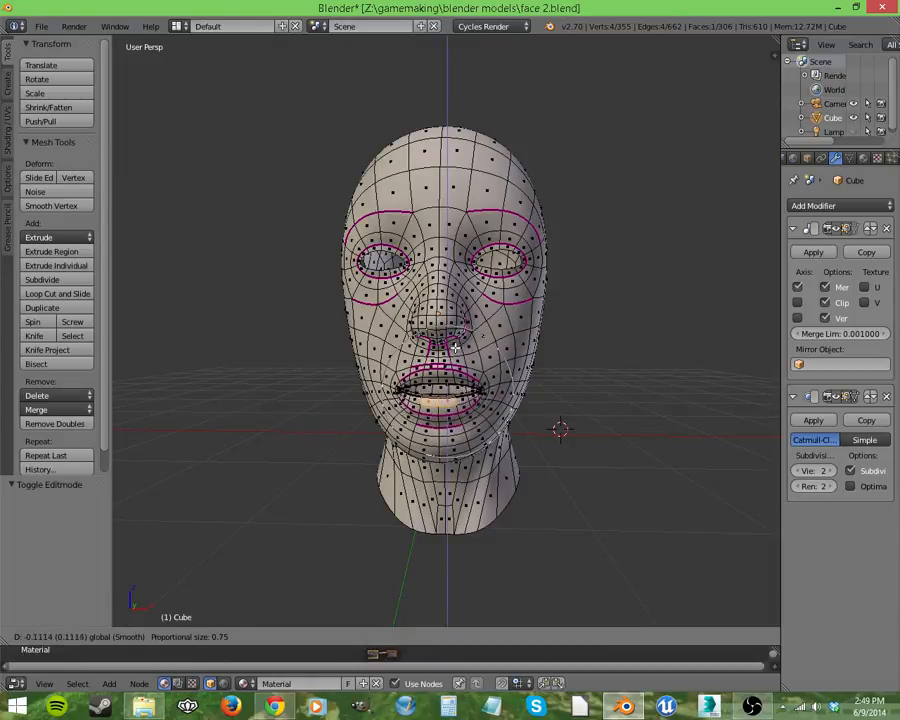
click(454, 347)
- Examine the mesh topology around the mouth, nose, eyes and cheeks from several angles
scroll(390, 449, up, 2)
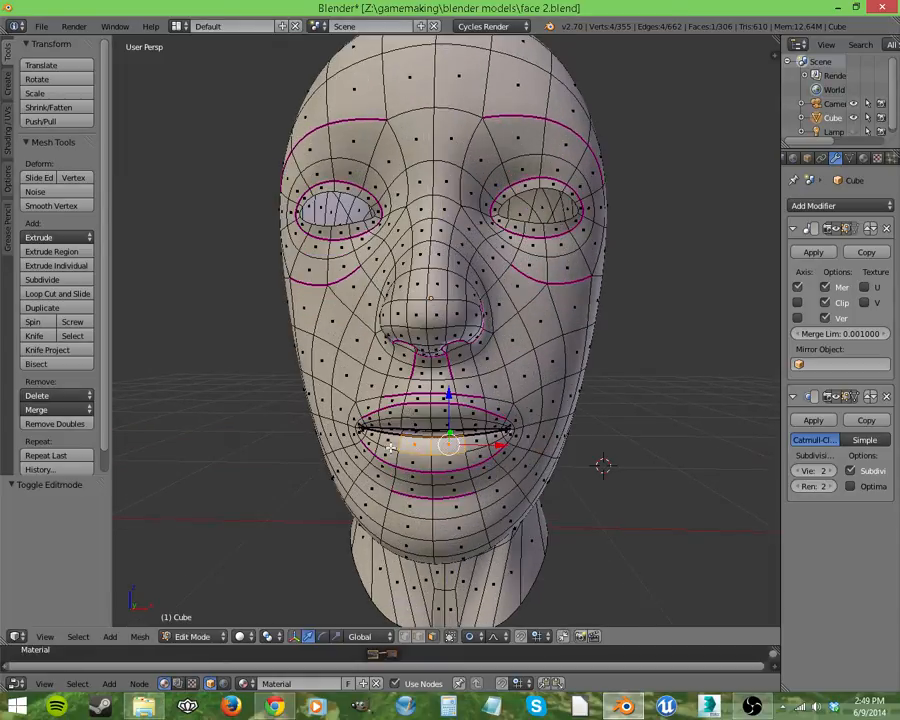
middle_drag(390, 447, 471, 431)
scroll(429, 440, up, 2)
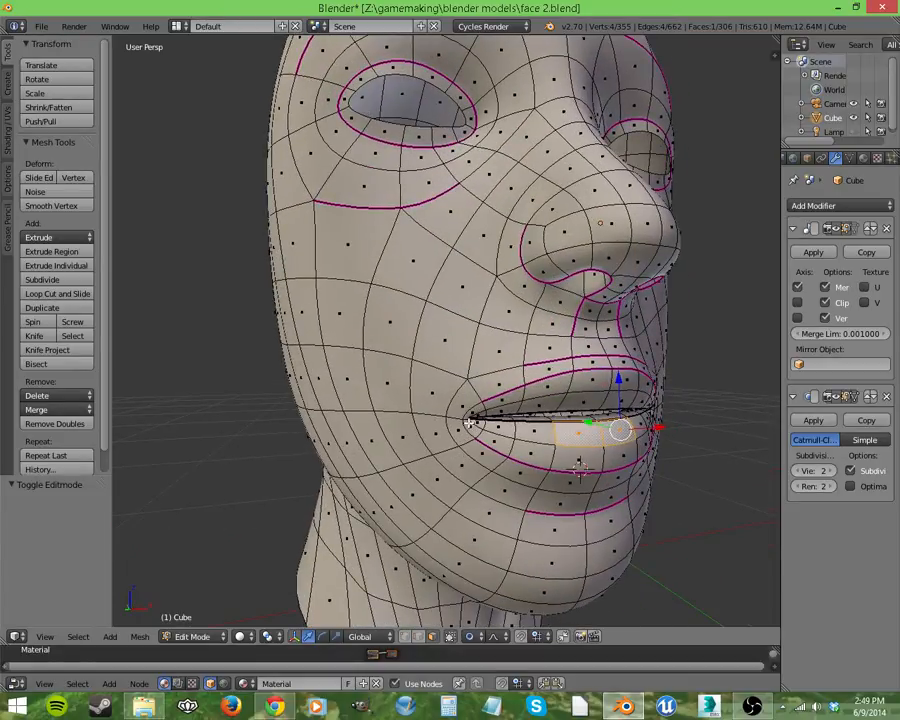
middle_drag(497, 413, 395, 318)
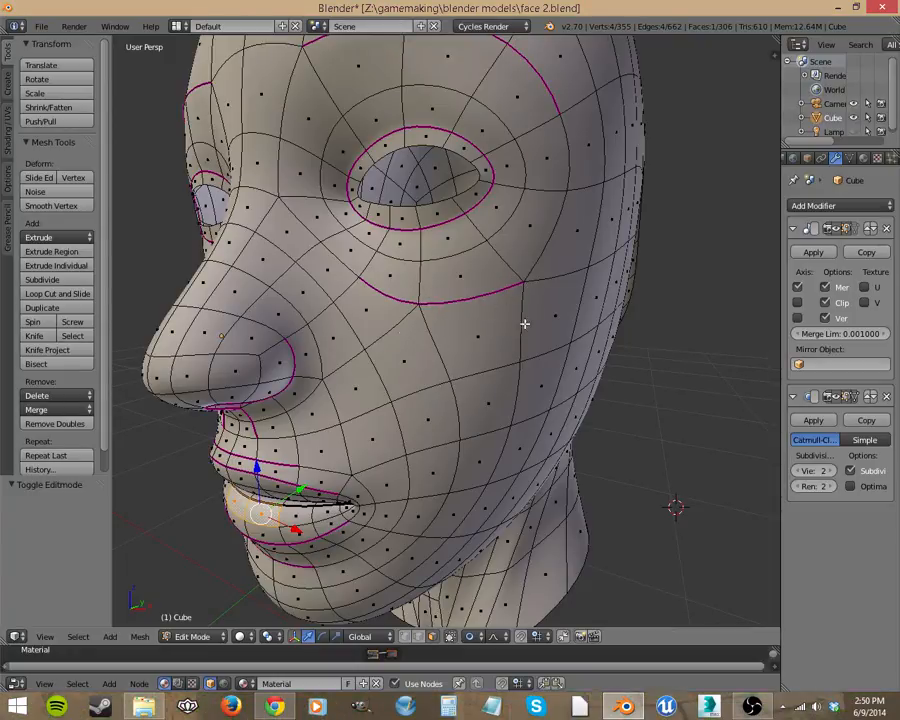
middle_drag(524, 321, 406, 353)
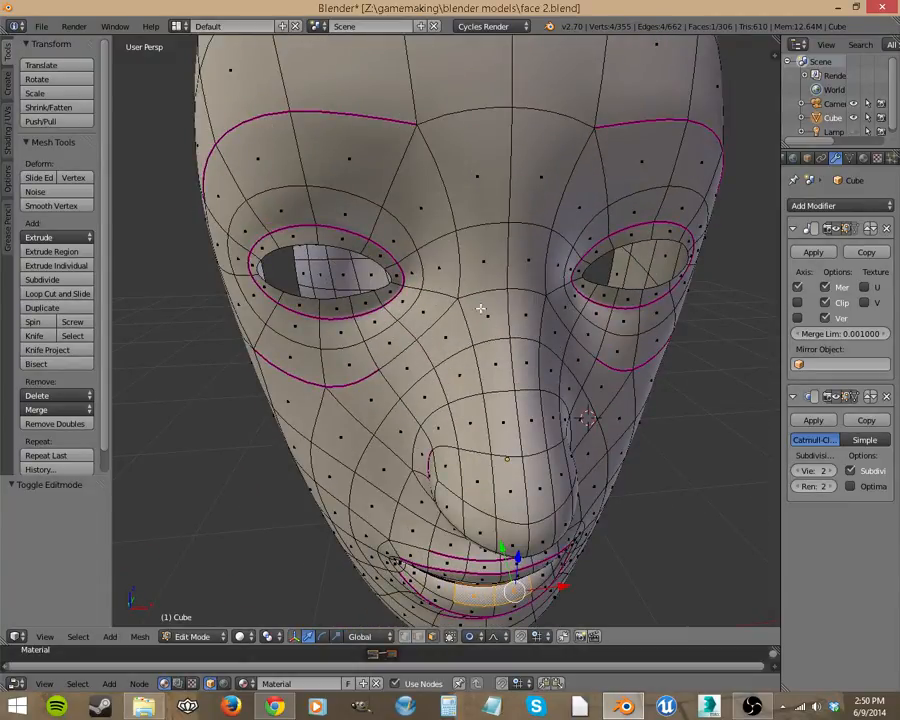
middle_drag(372, 410, 463, 376)
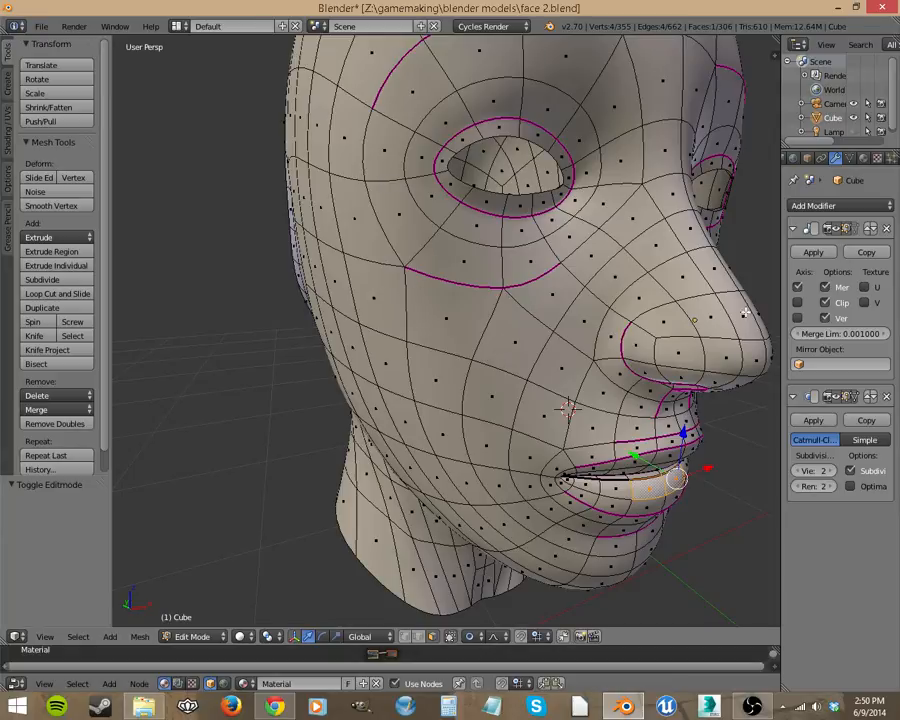
click(853, 397)
click(855, 398)
middle_drag(555, 331, 518, 175)
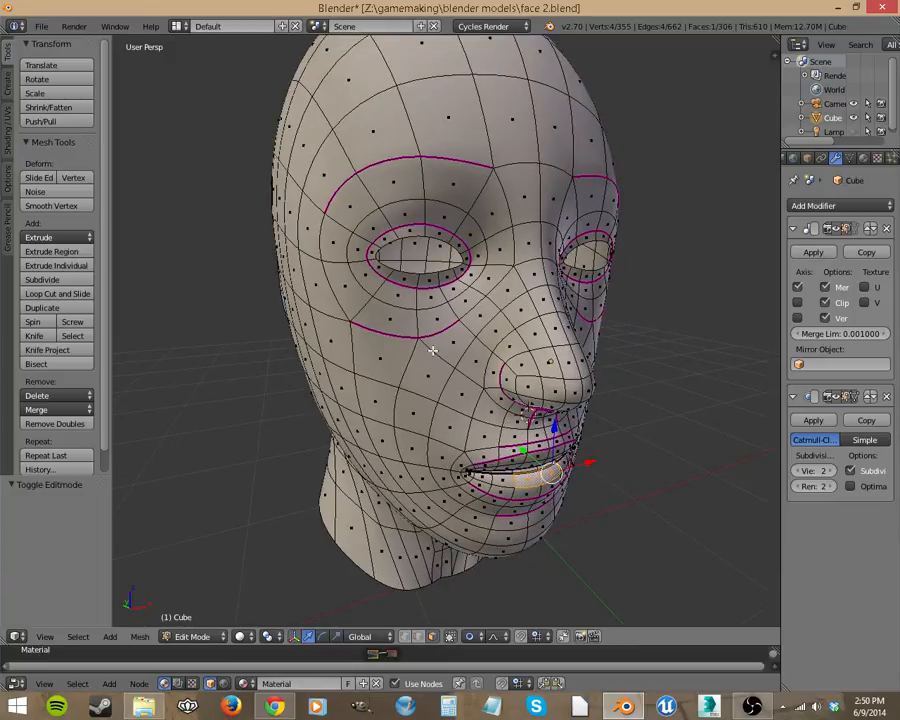
middle_drag(419, 373, 446, 383)
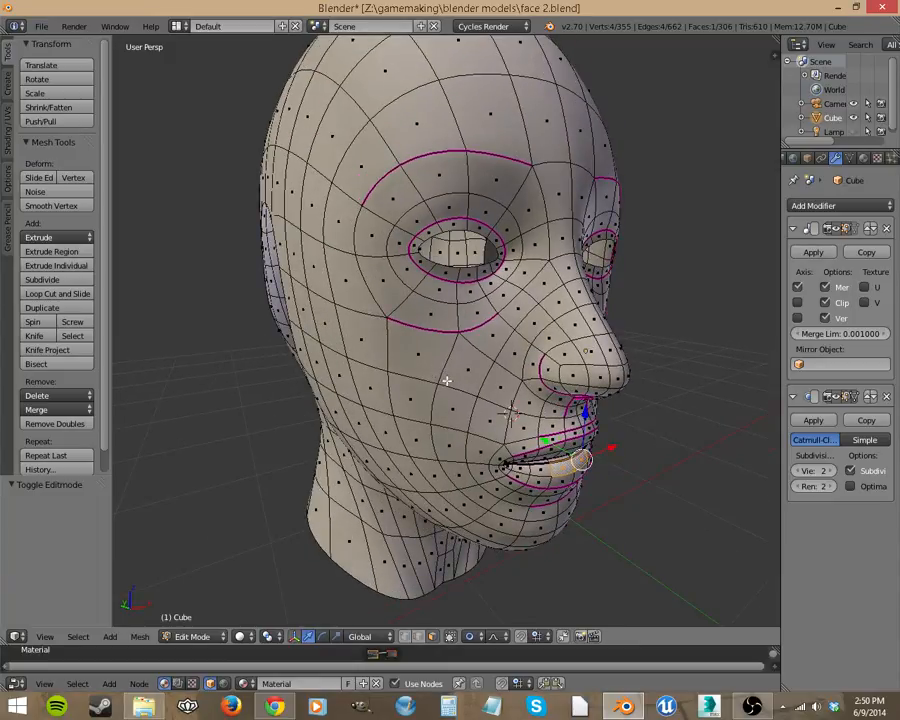
scroll(446, 381, up, 2)
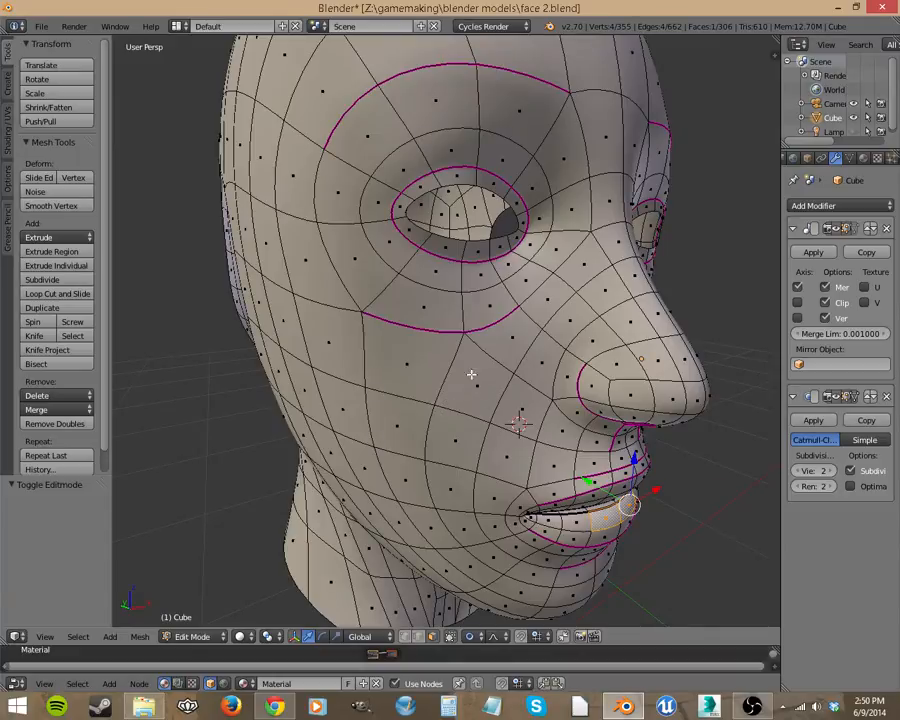
- In vertex mode, select the pole vertex below the eye and extend the selection to similar vertices by Amount of Adjacent Faces
middle_drag(471, 374, 458, 416)
scroll(459, 413, up, 2)
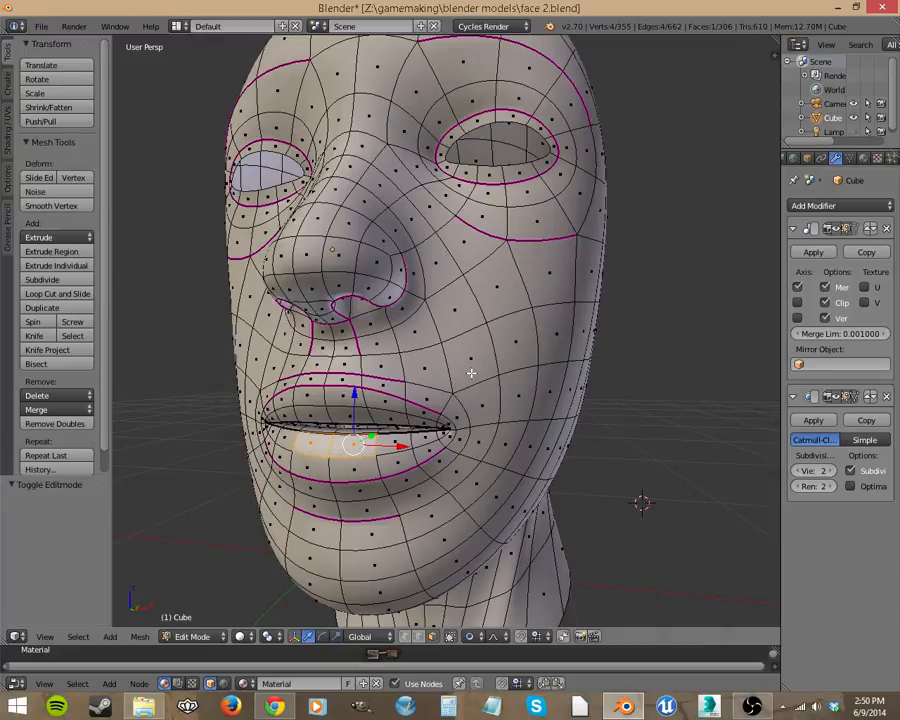
middle_drag(468, 370, 427, 352)
scroll(444, 342, down, 2)
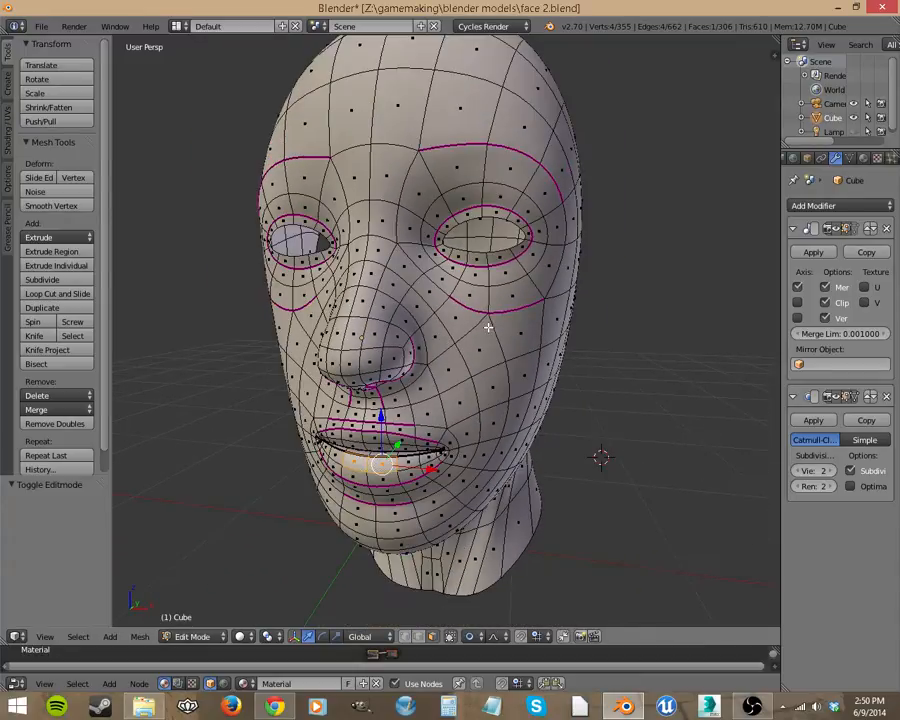
click(406, 636)
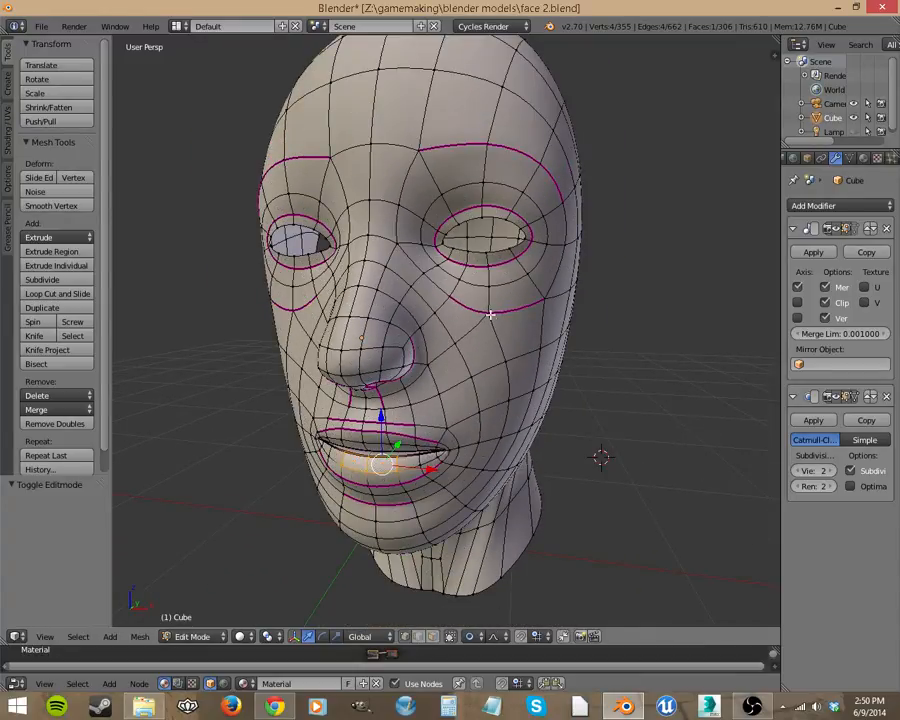
right_click(490, 315)
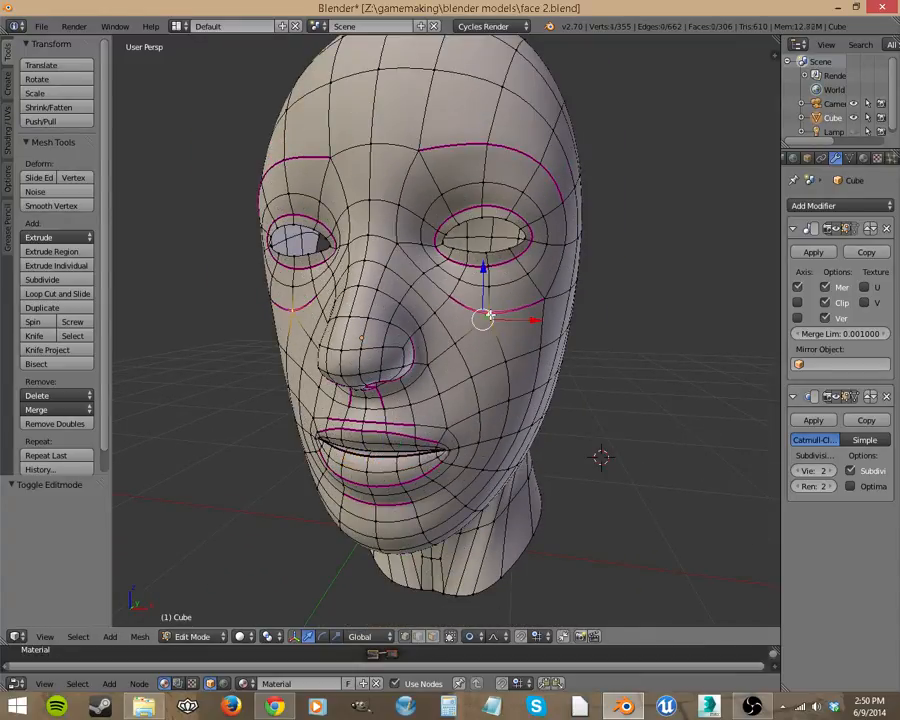
click(140, 637)
click(78, 637)
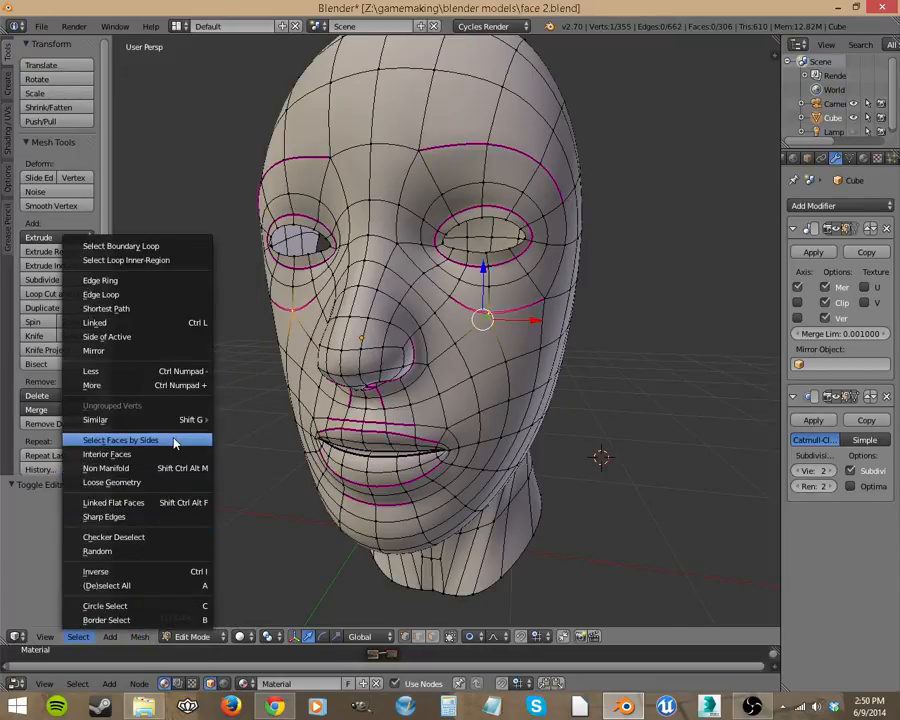
mouse_move(148, 420)
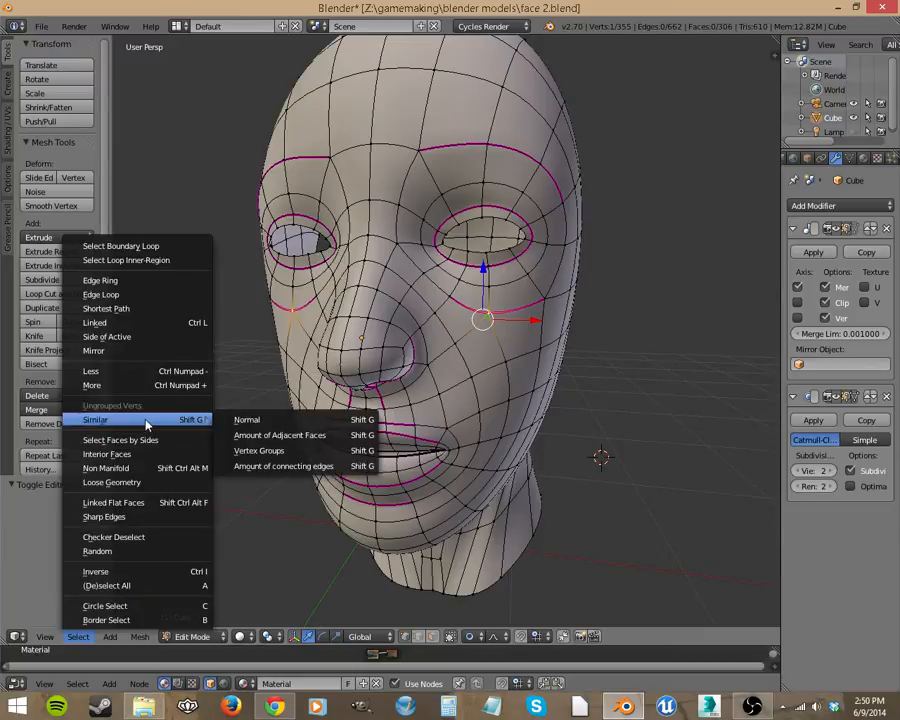
click(303, 434)
- Examine where the selected pole vertices sit around the brows, eyes, nose, mouth and side of the head
middle_drag(402, 300, 381, 410)
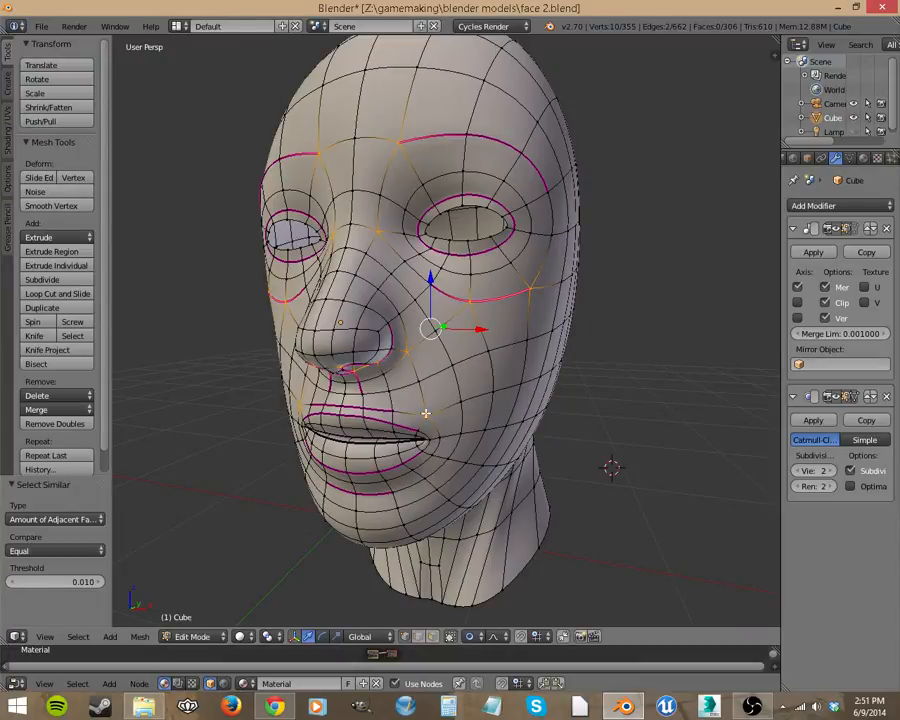
middle_drag(380, 417, 380, 363)
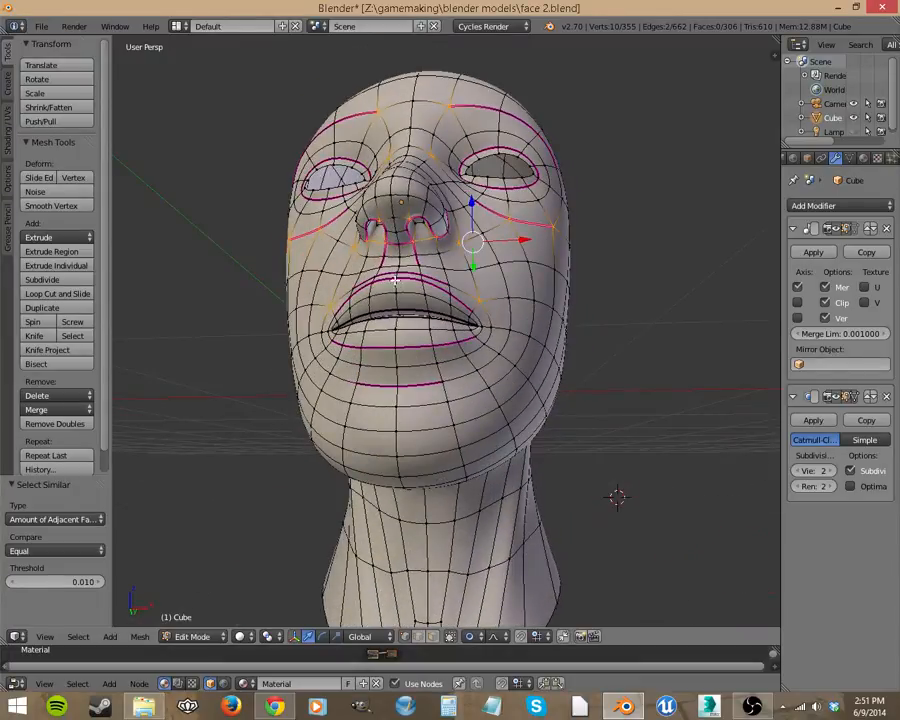
middle_drag(437, 268, 427, 336)
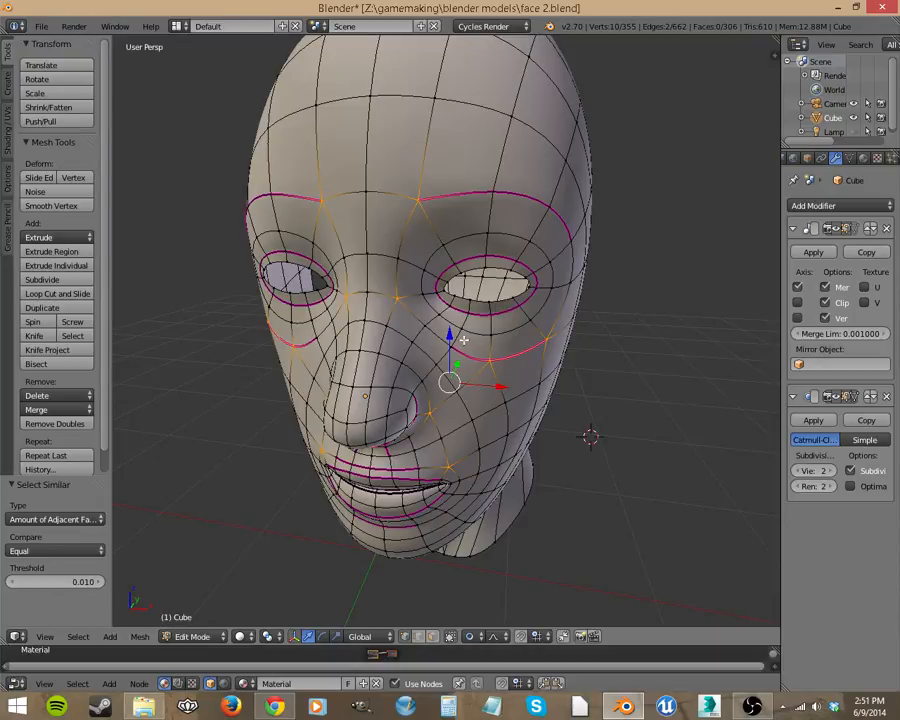
middle_drag(448, 431, 430, 394)
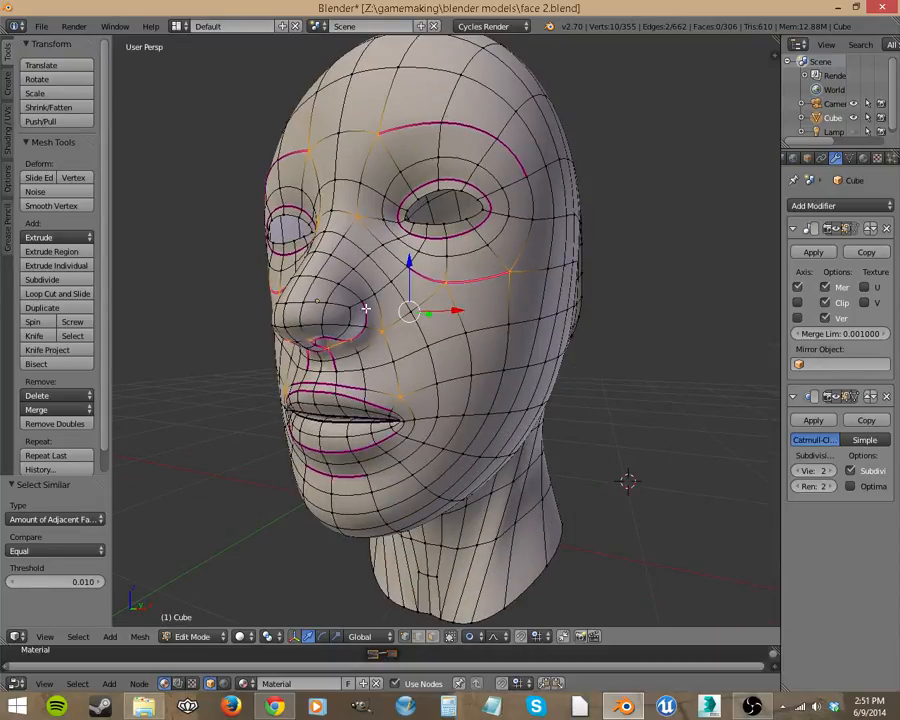
middle_drag(350, 370, 388, 360)
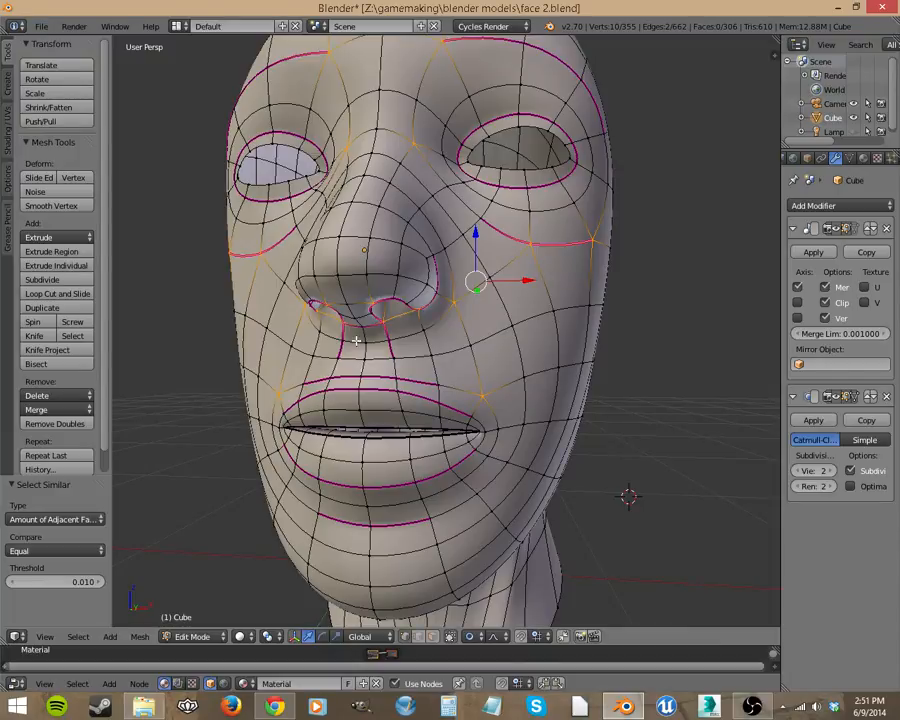
middle_drag(356, 341, 332, 261)
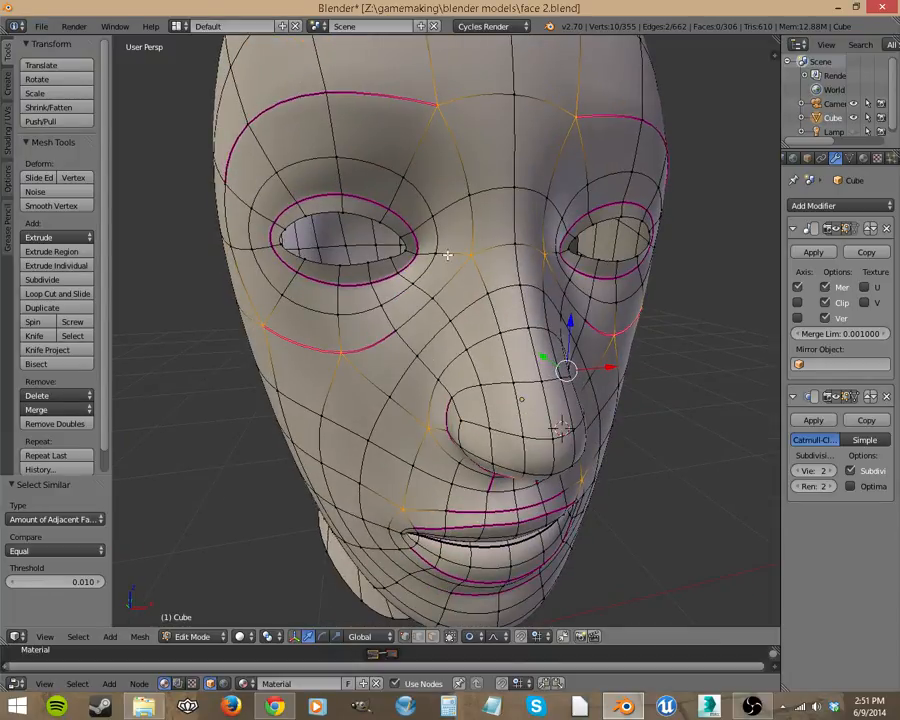
middle_drag(380, 272, 481, 358)
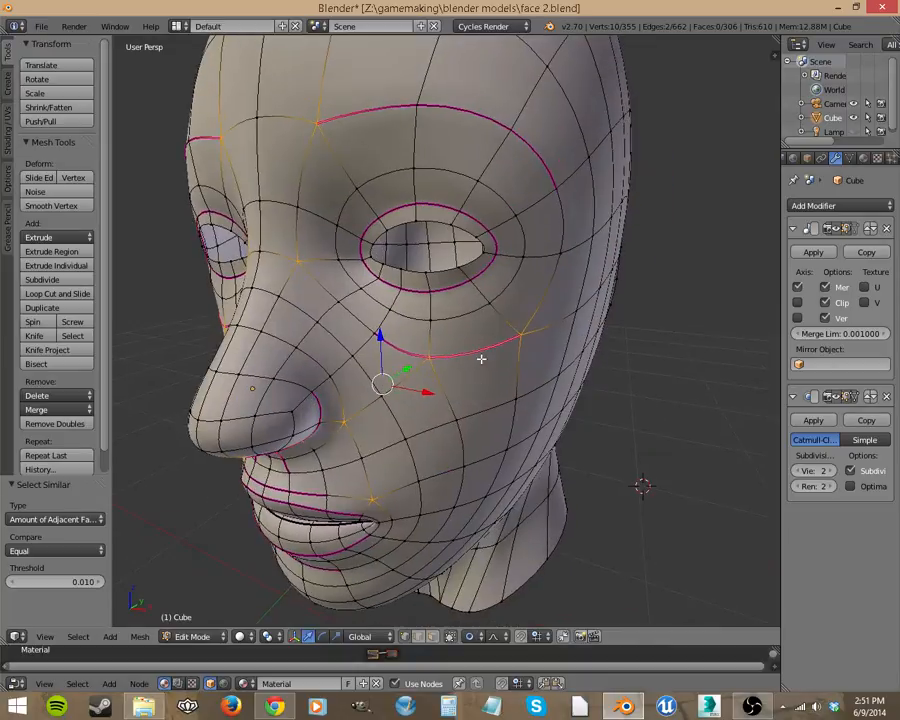
middle_drag(407, 268, 375, 432)
middle_drag(425, 404, 158, 174)
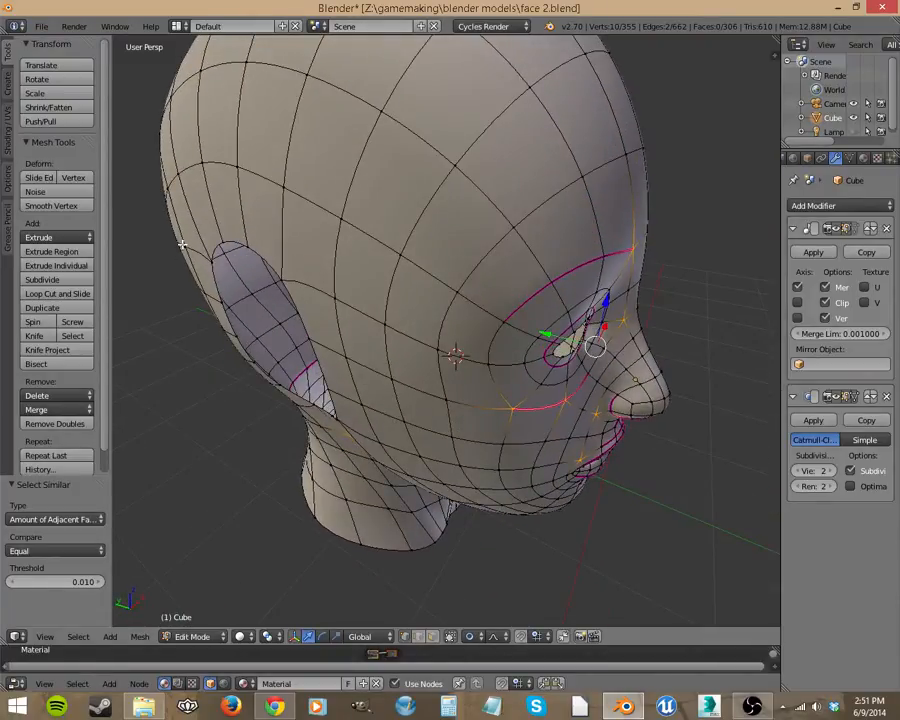
middle_drag(245, 229, 460, 315)
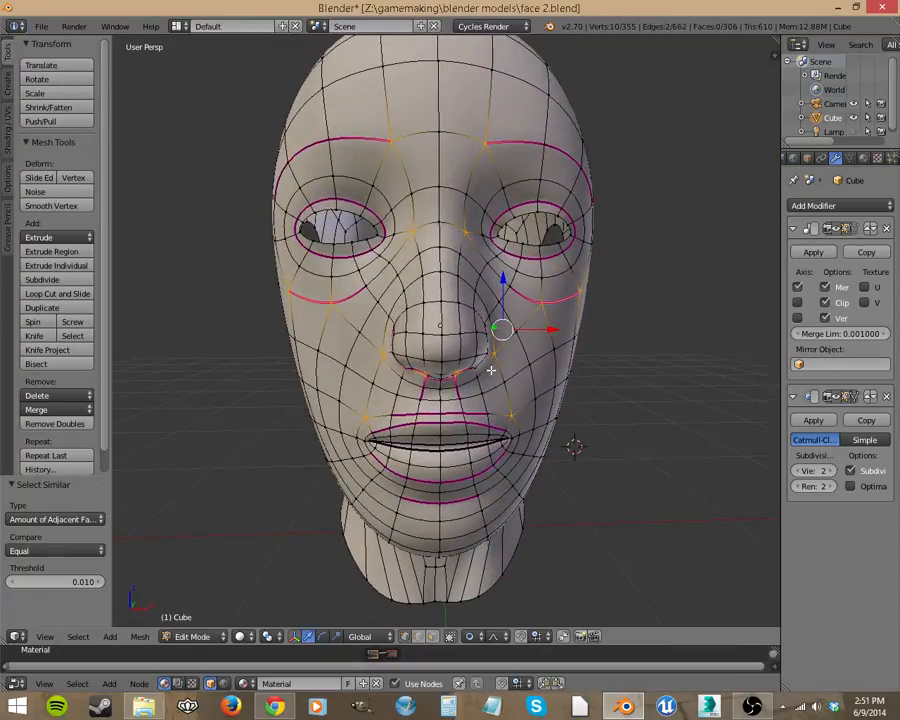
- Leave mesh editing and inspect the smooth-shaded head from the front and both sides
key(Tab)
mouse_move(422, 435)
middle_down()
mouse_move(480, 422)
mouse_move(420, 423)
middle_up()
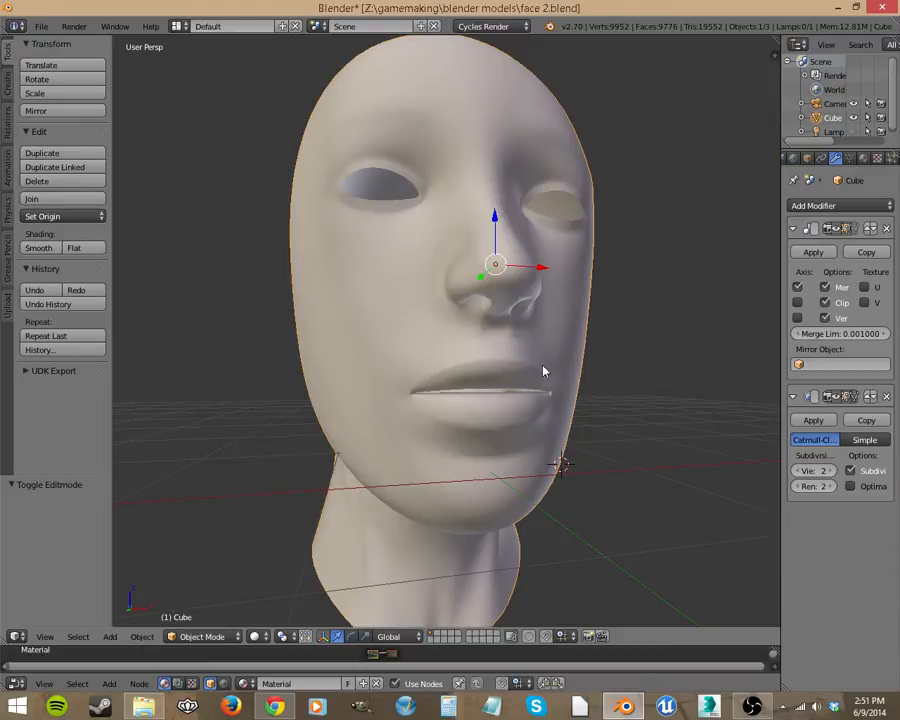
middle_drag(543, 371, 453, 282)
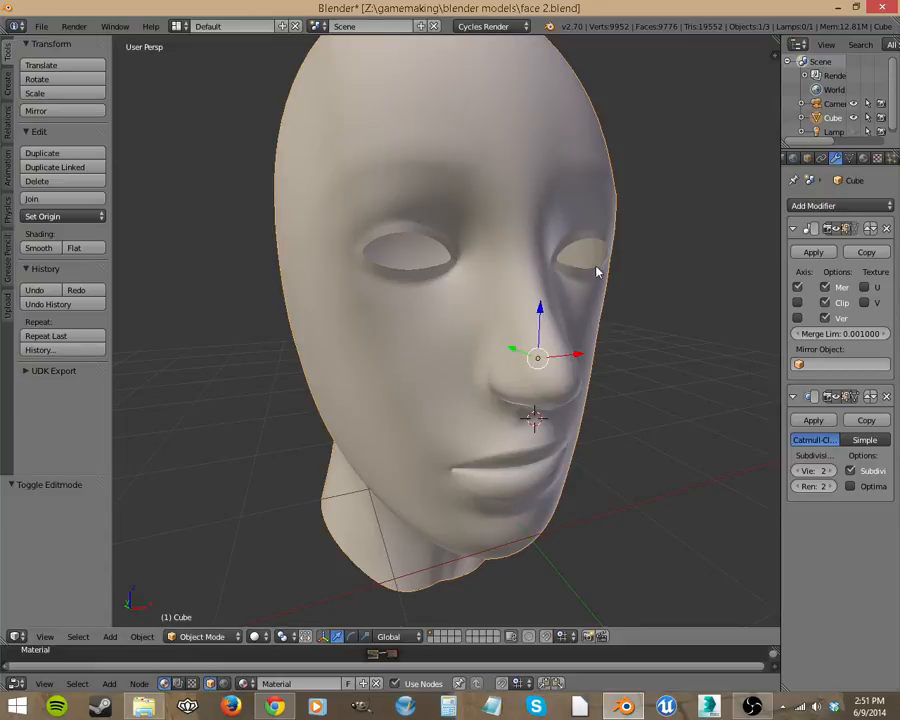
middle_drag(523, 375, 424, 366)
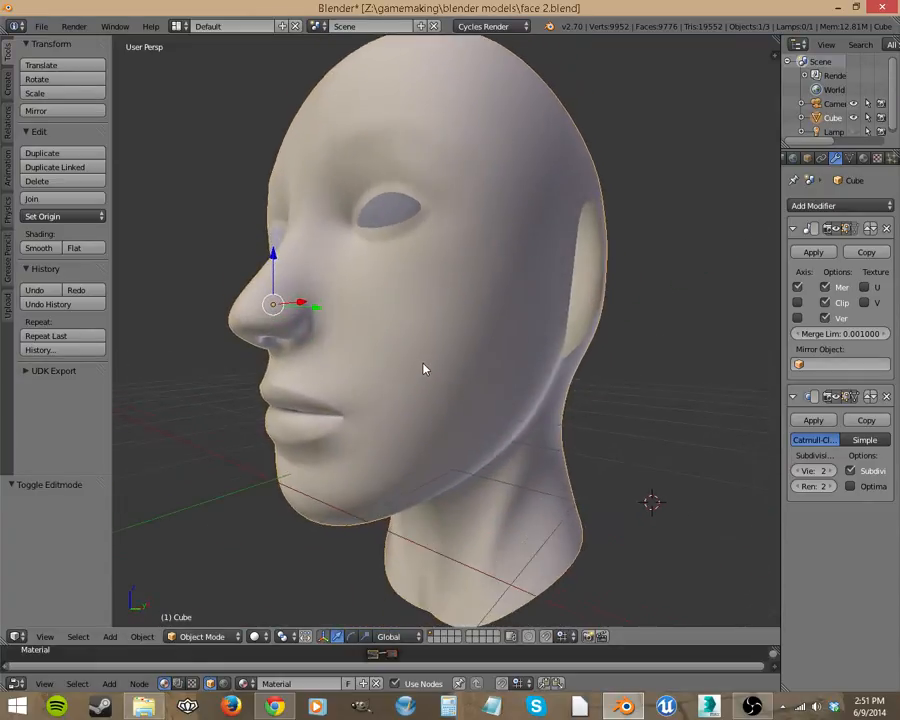
middle_drag(300, 375, 451, 332)
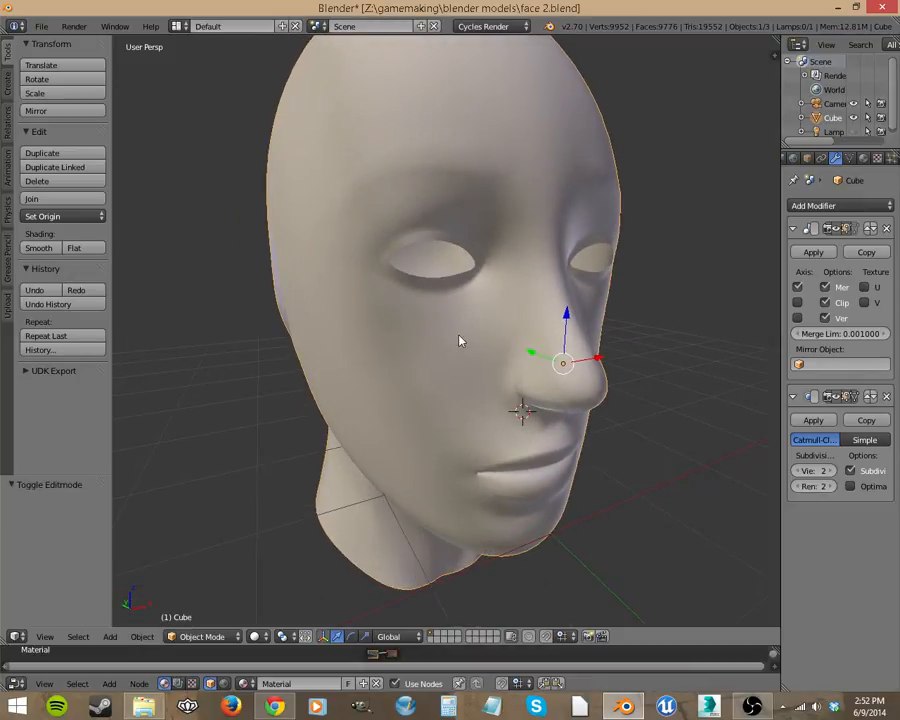
middle_drag(577, 410, 498, 414)
- Return to mesh editing, clear the selection and highlight the face loops around the mouth and nose one after another in face mode
key(Tab)
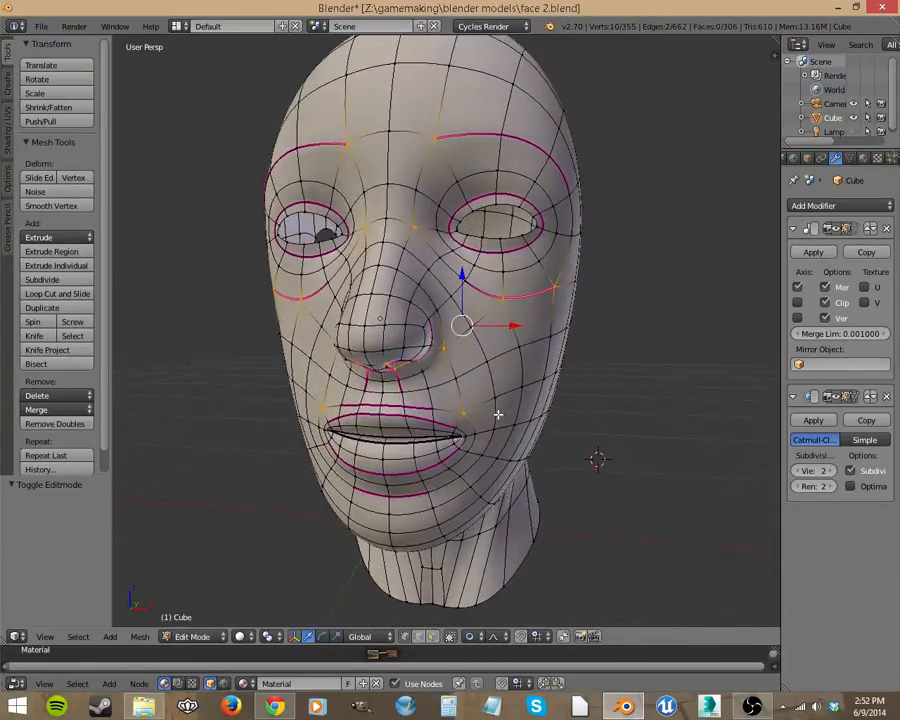
key(a)
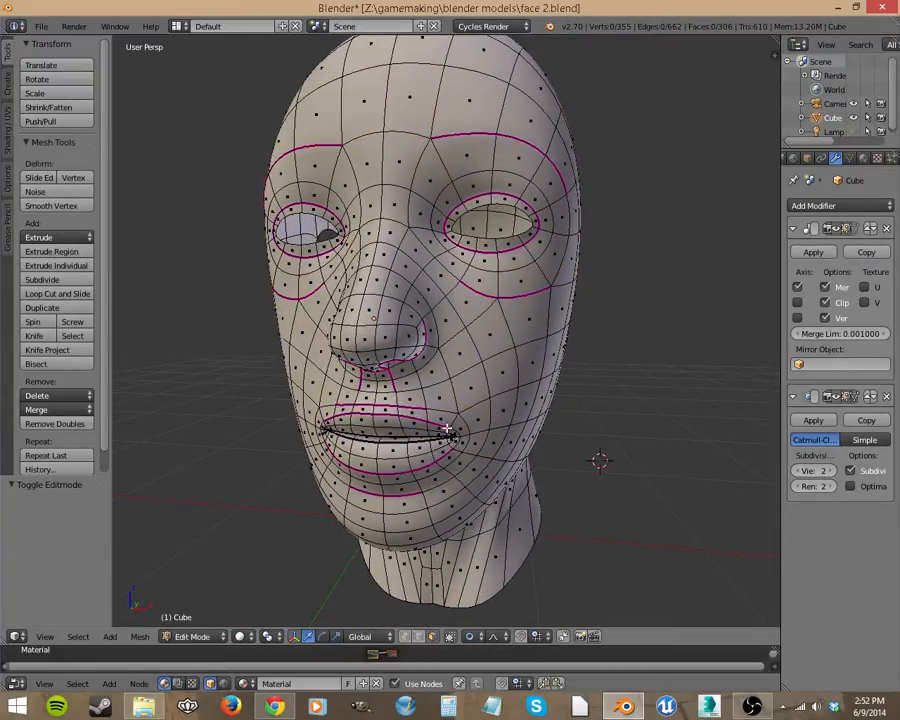
alt+right_click(479, 410)
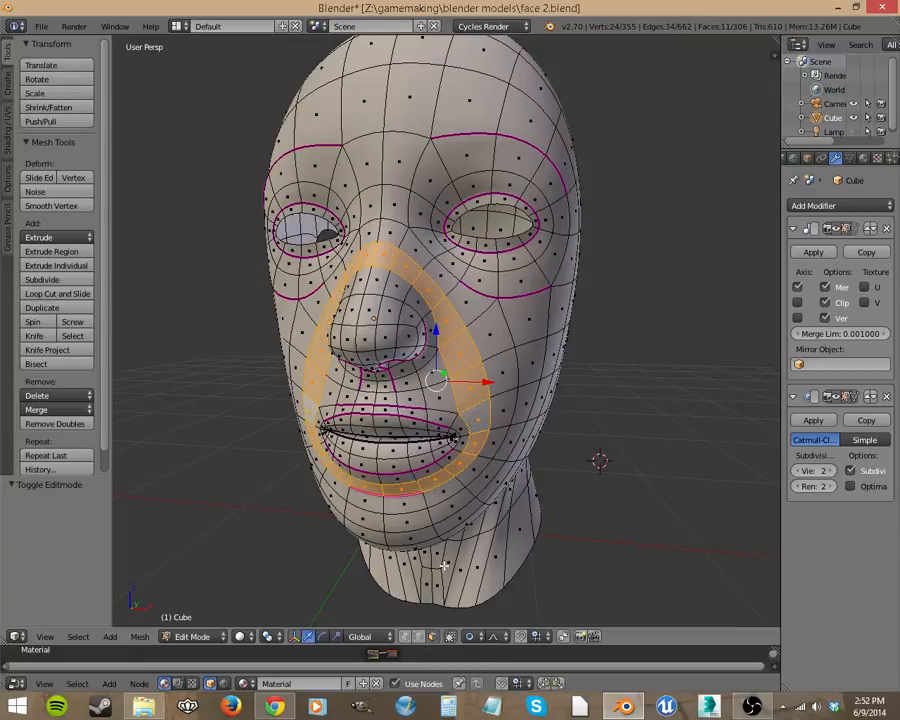
alt+right_click(386, 282)
alt+right_click(375, 340)
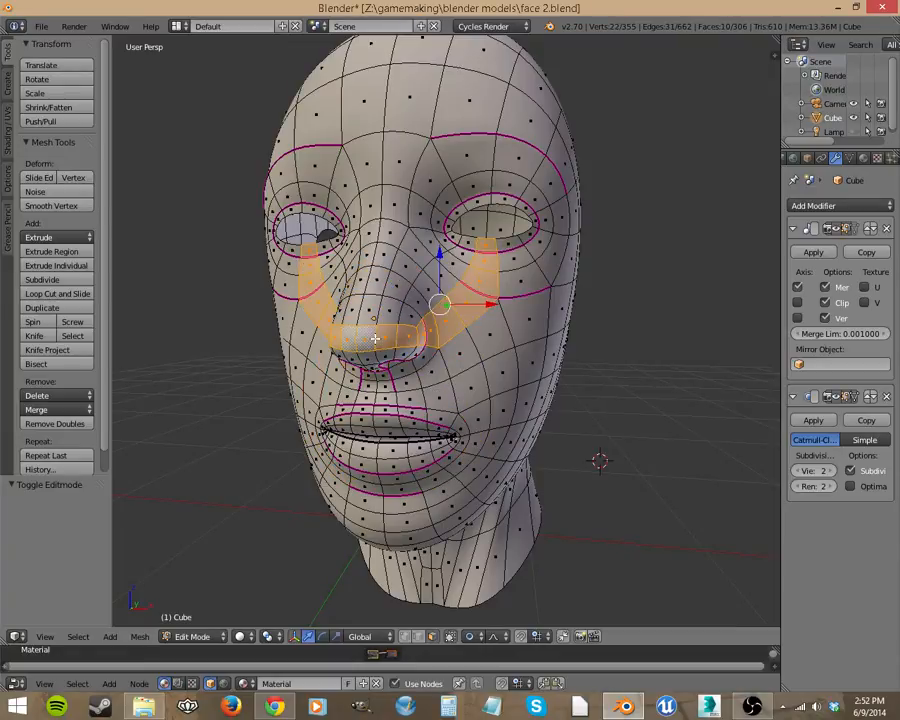
alt+right_click(469, 318)
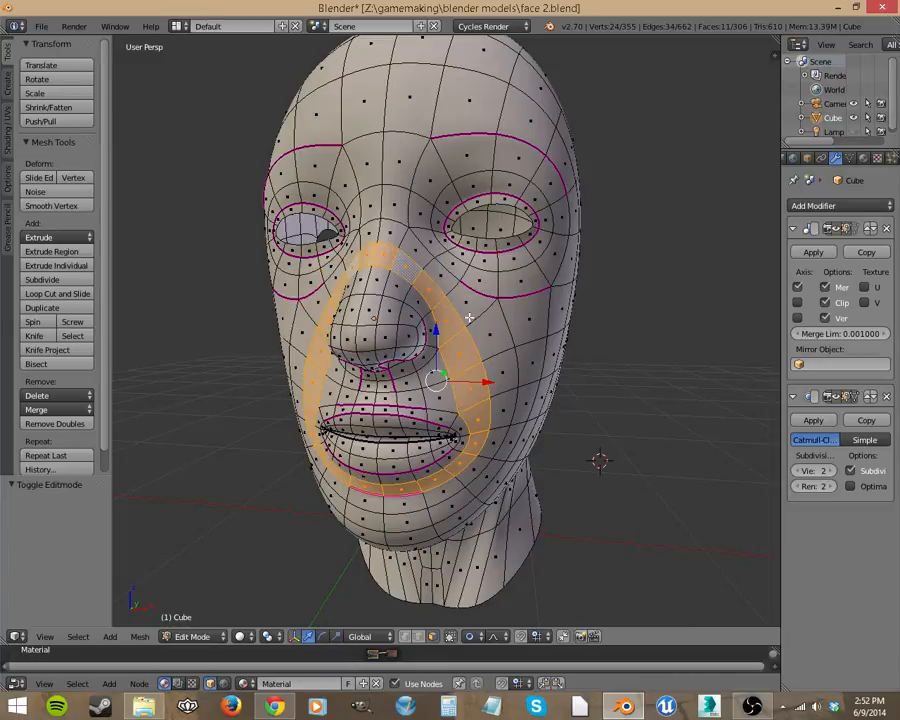
alt+right_click(499, 348)
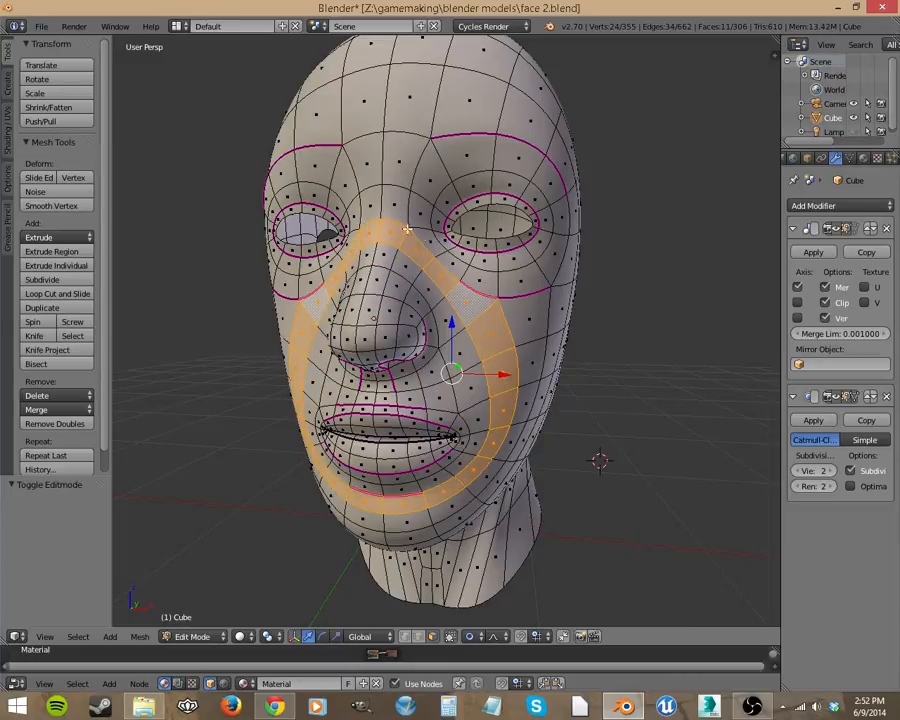
- Select a single vertex on the outer cheek, set the transform orientation to Normal and pull the vertex outward
middle_drag(407, 260, 380, 346)
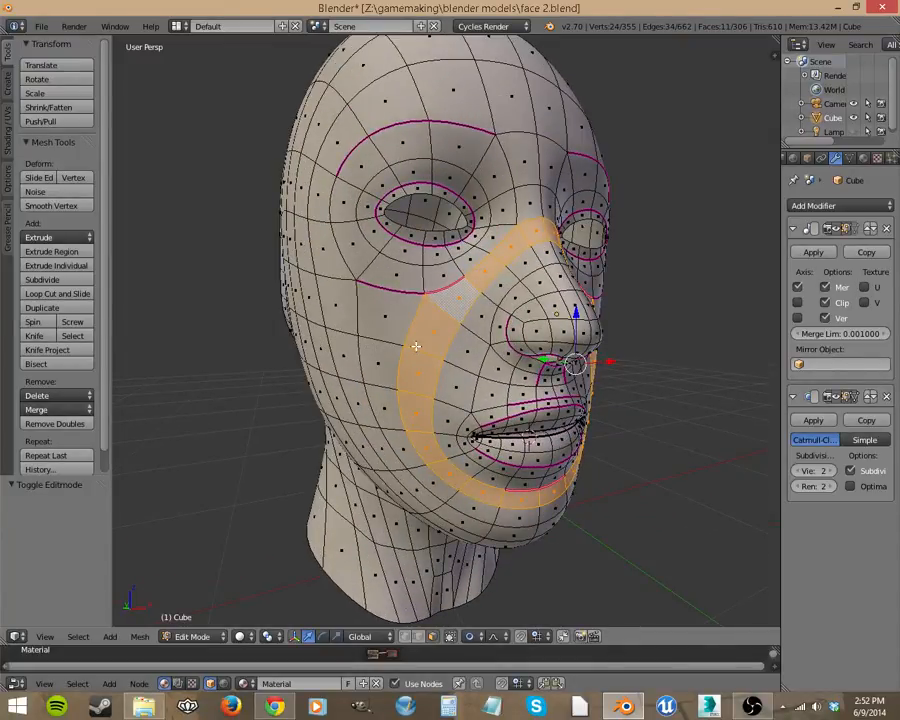
click(405, 638)
right_click(358, 336)
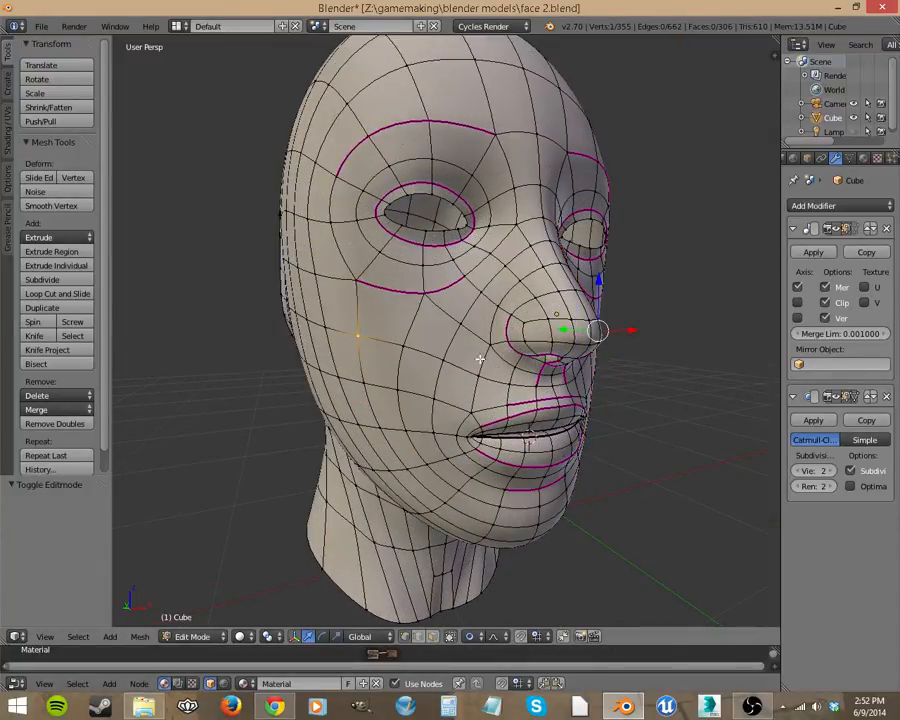
middle_drag(480, 358, 504, 490)
click(370, 636)
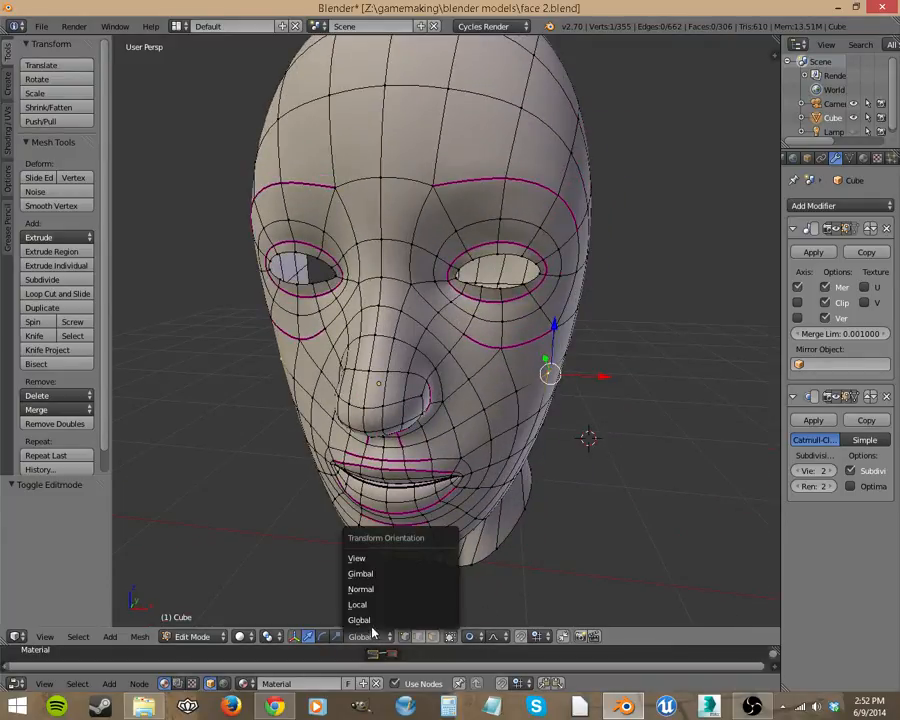
click(375, 591)
drag(600, 391, 621, 408)
- Select the neighbouring cheek vertex, move it outward in Normal orientation and check the fuller cheeks in Object Mode
right_click(524, 393)
drag(547, 416, 556, 436)
middle_drag(553, 464, 482, 497)
key(Tab)
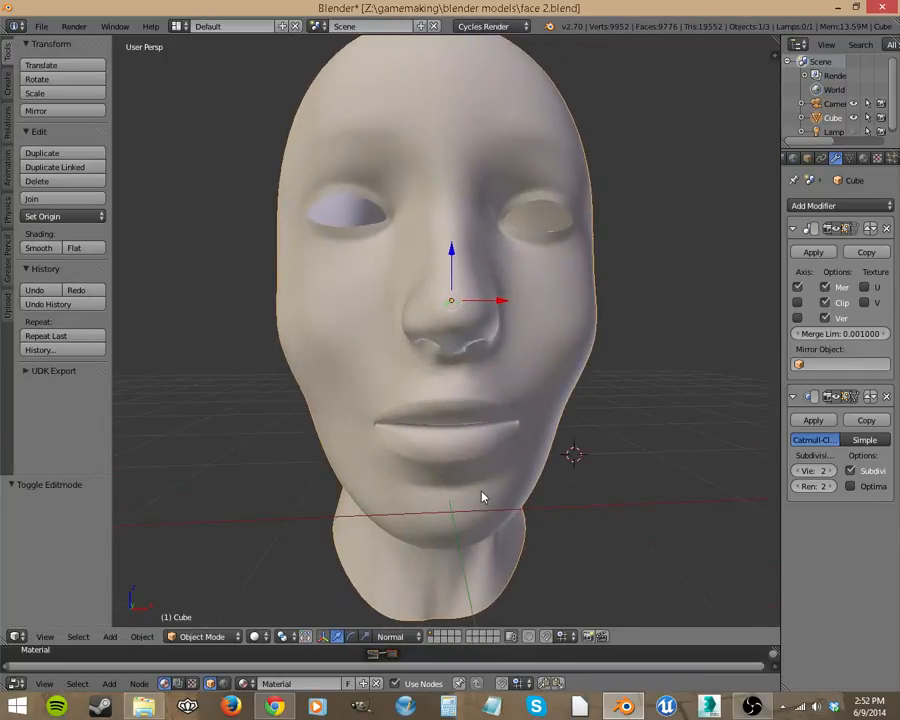
key(Tab)
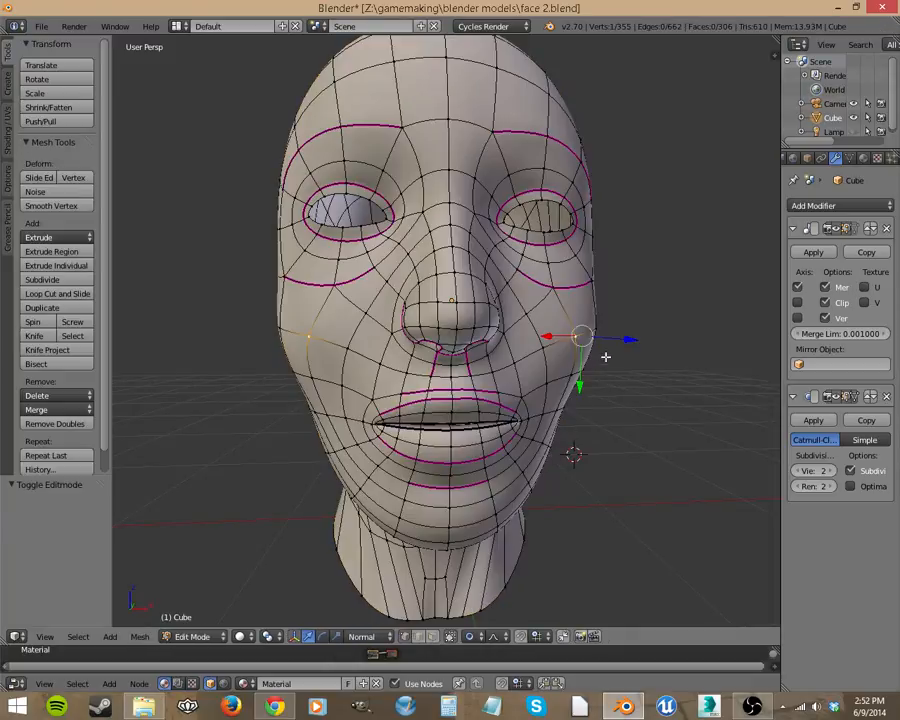
- Add the adjacent cheek vertex to the selection, raise both about 0.24 along the normal X axis and check the cheekbone in Object Mode
middle_drag(605, 356, 513, 384)
shift+right_click(507, 360)
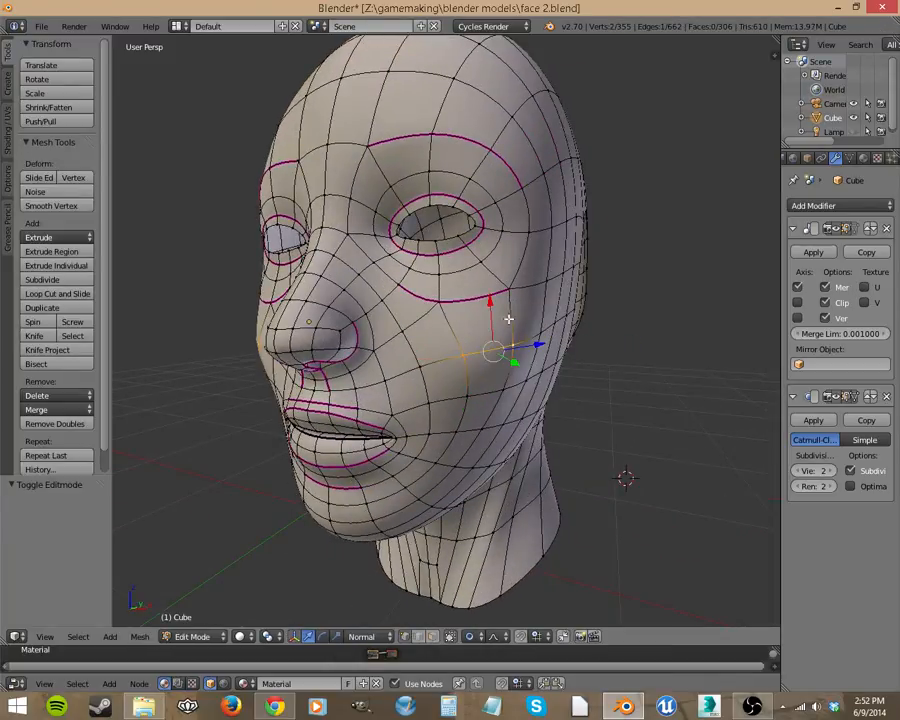
key(g)
click(484, 403)
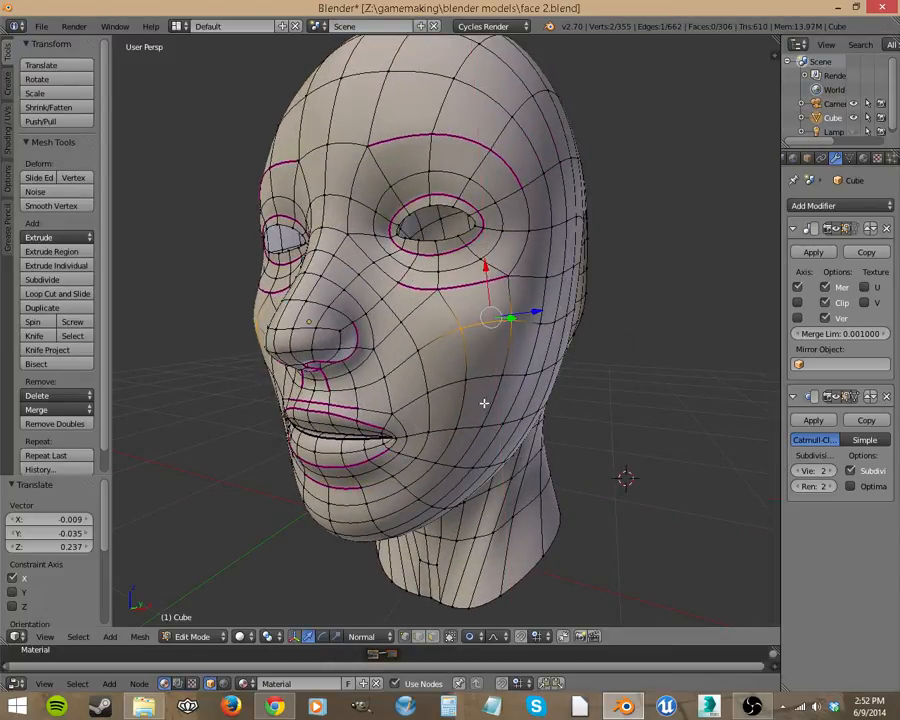
key(Tab)
middle_drag(466, 438, 397, 469)
key(Tab)
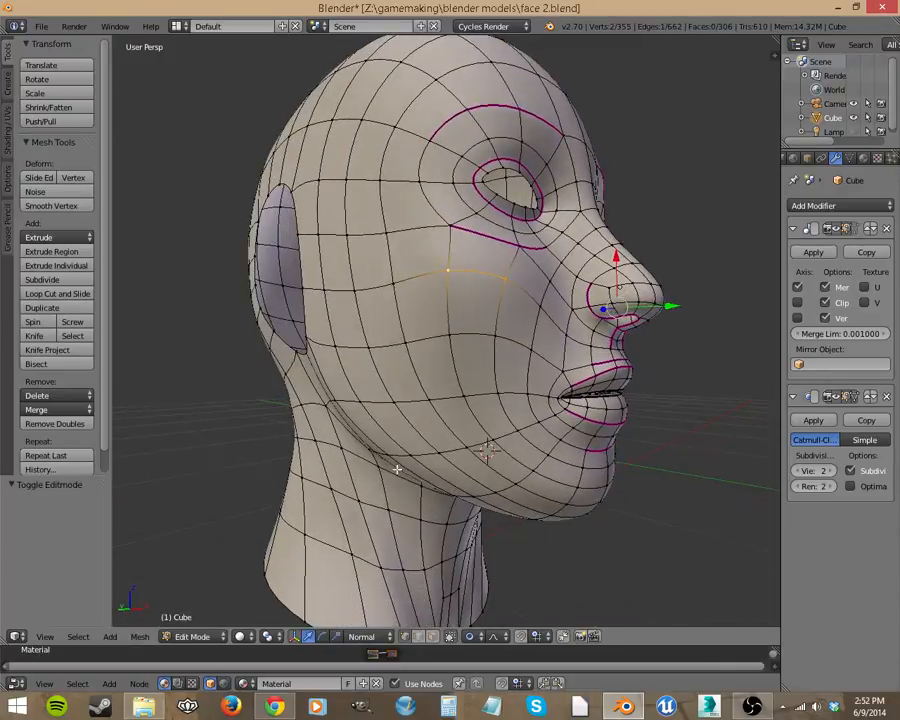
- Select two neighbouring vertices on the jawline below the ear and shift them slightly along their normal Z axis
right_click(337, 403)
shift+right_click(390, 454)
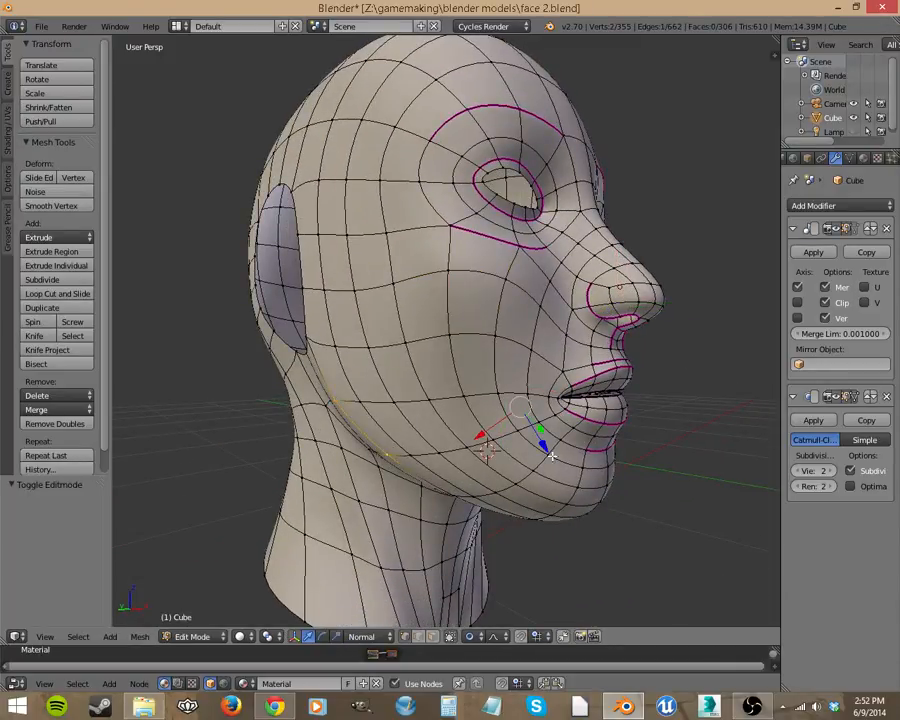
middle_drag(552, 456, 398, 458)
drag(542, 460, 554, 466)
drag(476, 464, 503, 459)
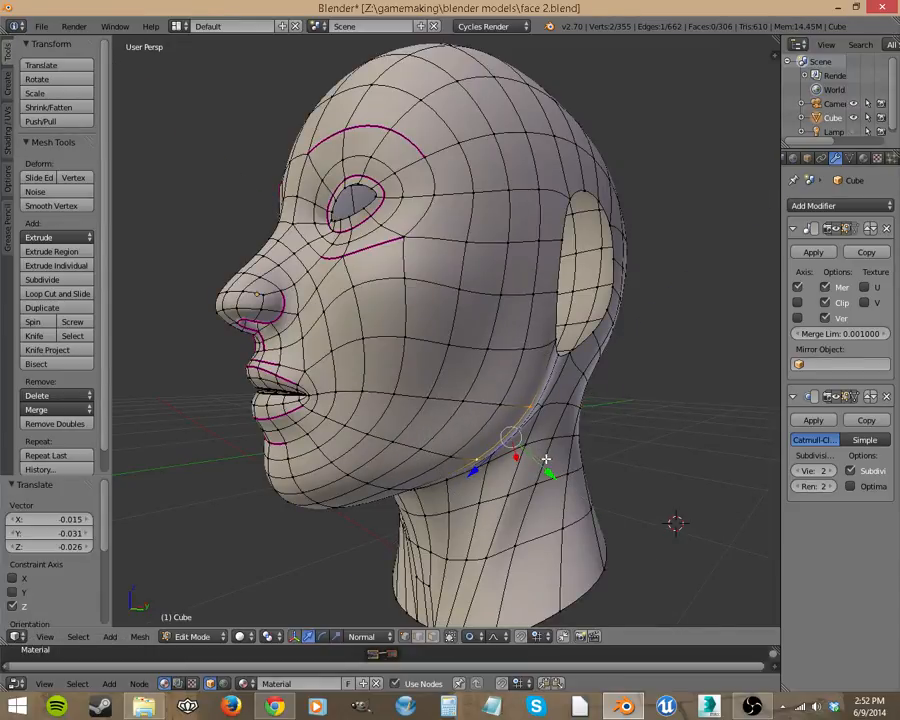
- Try to shift the two selected jawline vertices further along their normal axes, and undo these moves
middle_drag(524, 472, 478, 476)
drag(466, 462, 462, 460)
middle_drag(440, 480, 537, 489)
drag(581, 473, 584, 474)
middle_drag(540, 464, 508, 468)
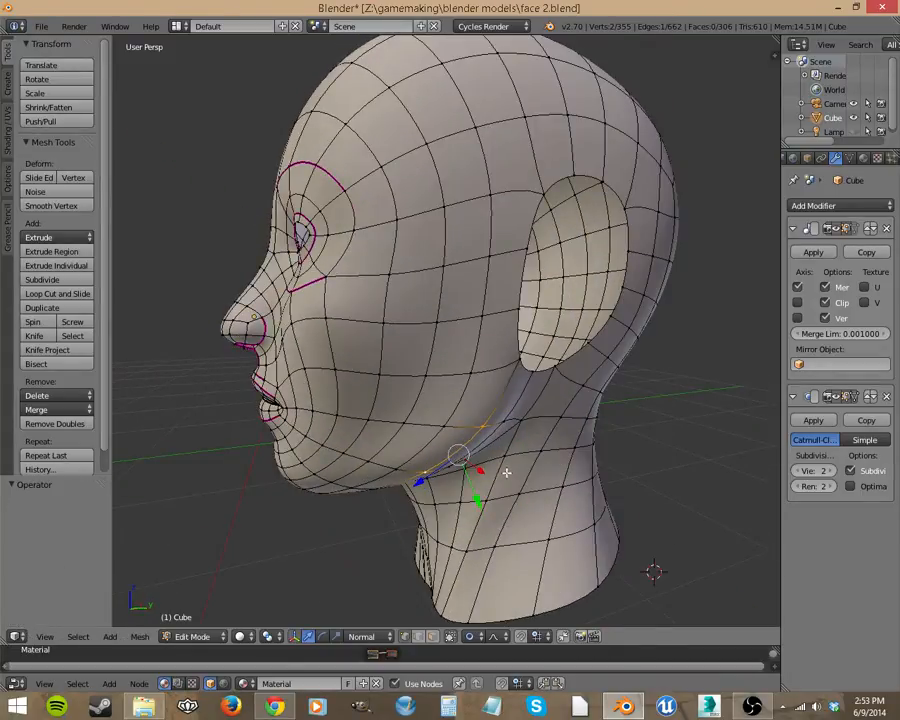
key(ctrl+z)
key(ctrl+z)
key(ctrl+z)
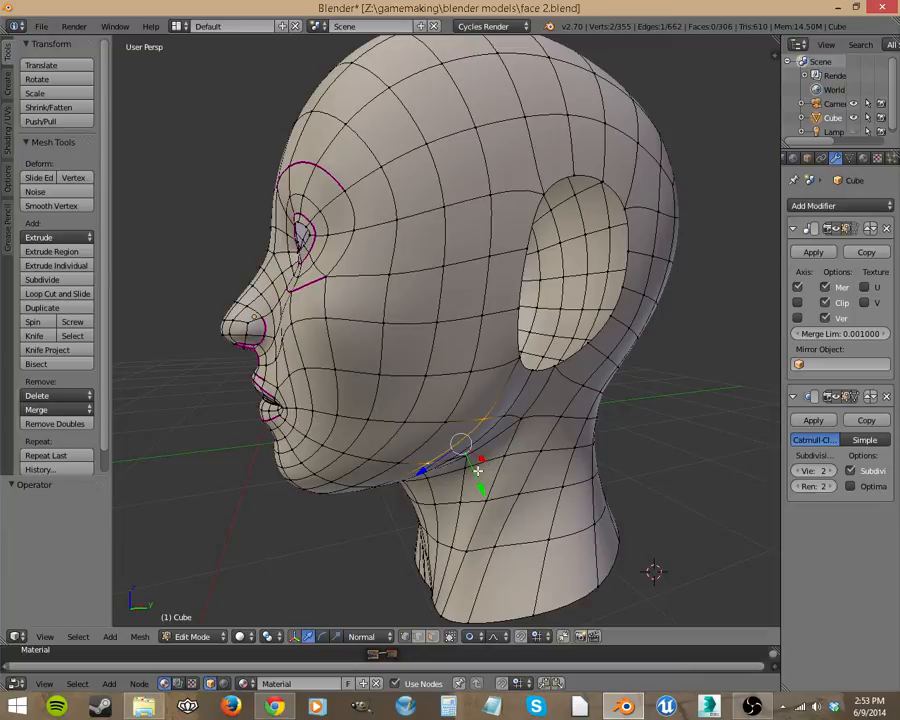
- Move the two jawline vertices slightly along their normal Y axis and check the jaw from the front in Object Mode
drag(475, 485, 474, 494)
scroll(475, 485, down, 4)
scroll(478, 486, down, 2)
scroll(478, 486, down, 1)
mouse_move(474, 494)
middle_down()
mouse_move(450, 496)
mouse_move(538, 484)
mouse_move(572, 508)
mouse_move(519, 520)
mouse_move(480, 490)
mouse_move(480, 498)
middle_up()
key(Tab)
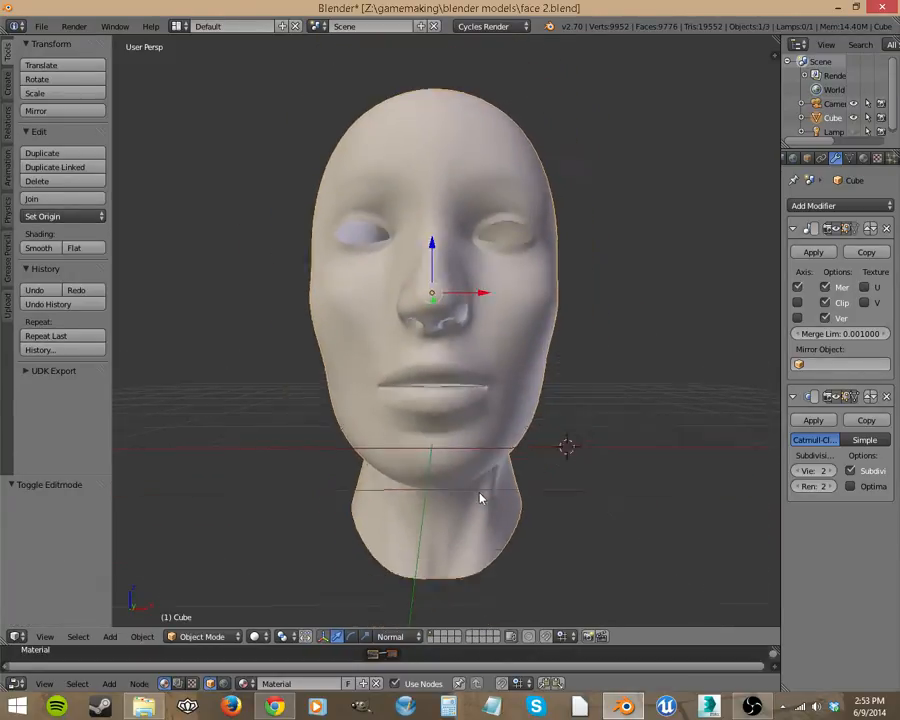
scroll(472, 496, down, 3)
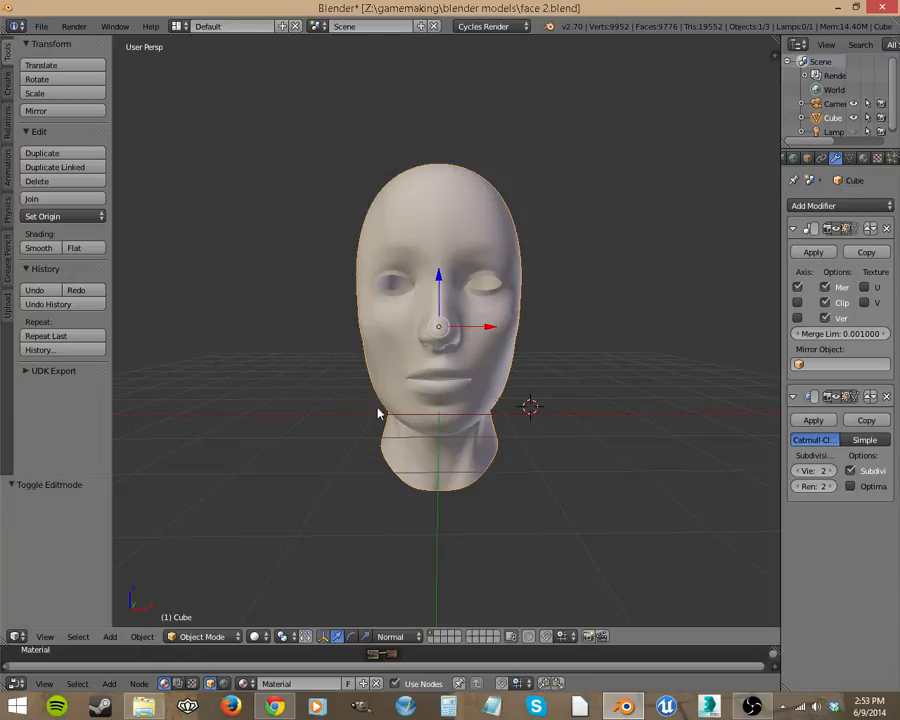
middle_drag(378, 413, 397, 408)
scroll(462, 392, up, 2)
key(Tab)
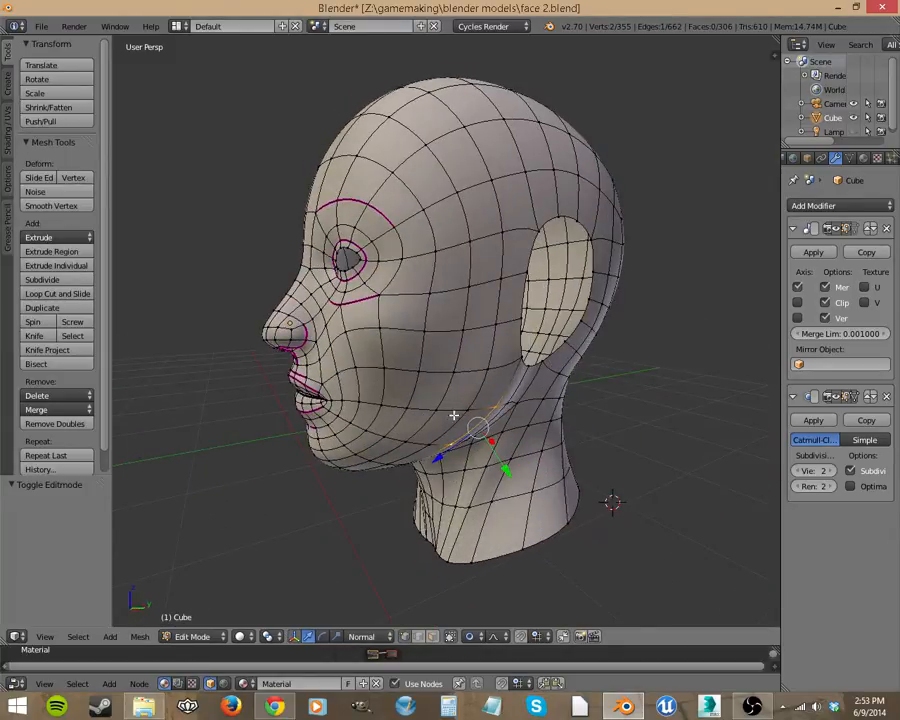
- Undo the jawline and cheek edits back to the face loop selection around the nose and mouth, and inspect the loop from both sides
key(ctrl+z)
key(ctrl+z)
key(ctrl+z)
key(ctrl+z)
key(ctrl+z)
key(ctrl+z)
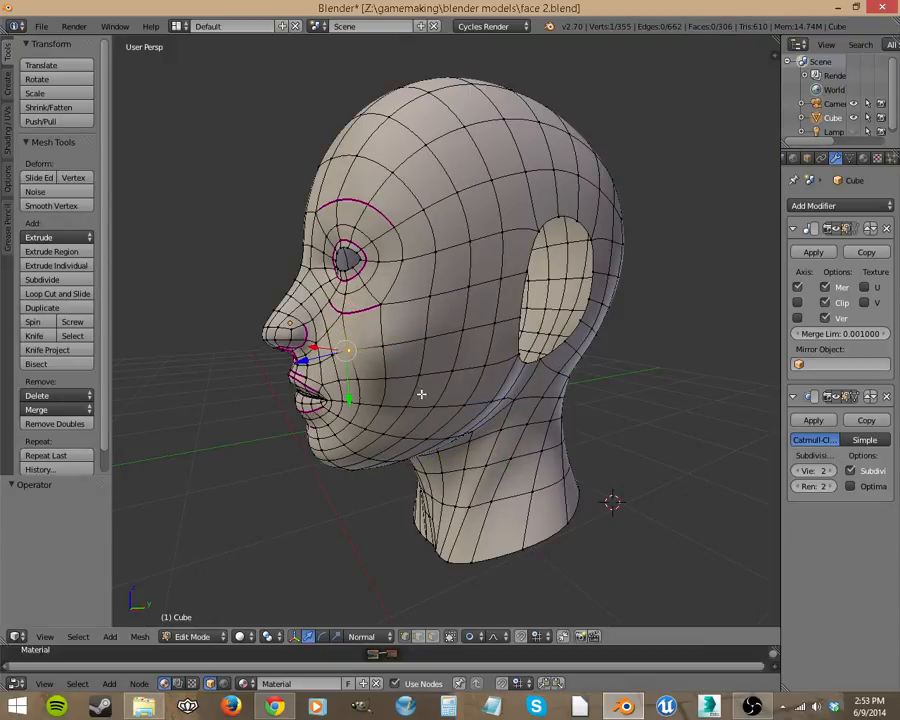
key(ctrl+z)
middle_drag(414, 396, 500, 405)
click(405, 637)
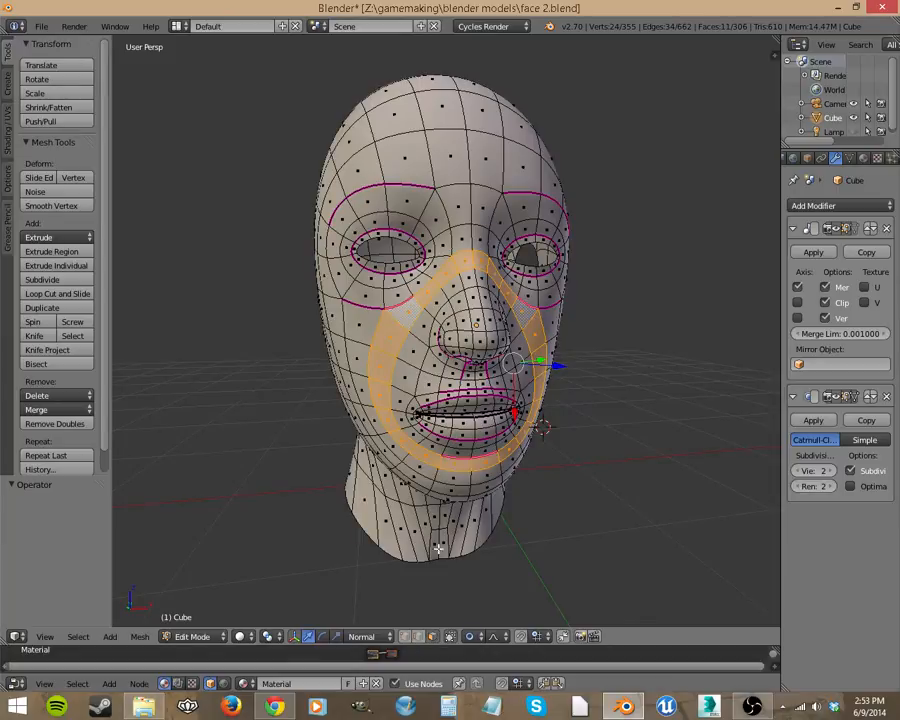
middle_drag(464, 460, 502, 461)
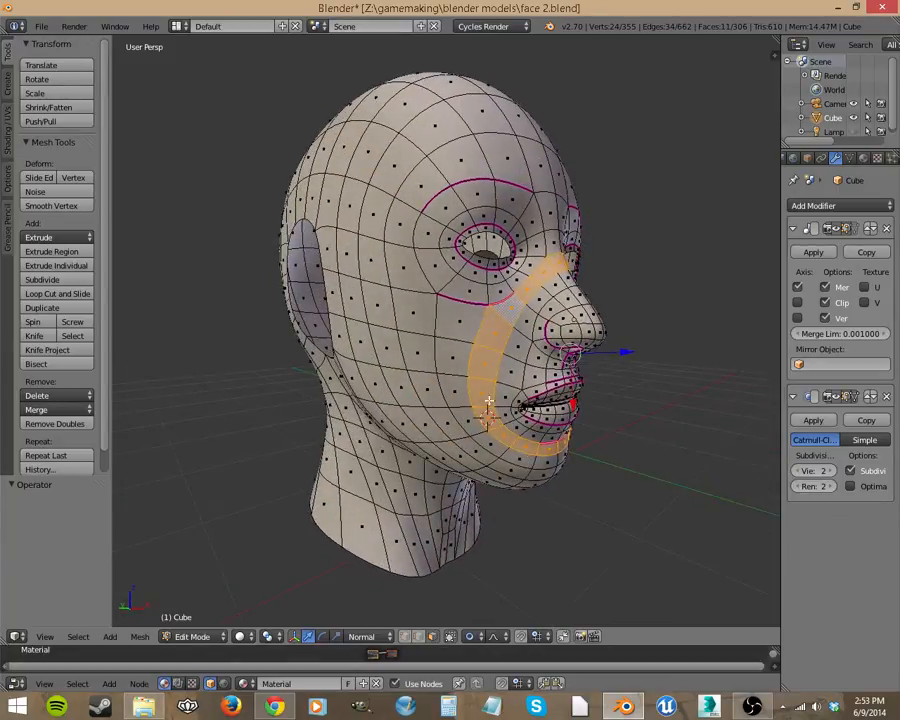
middle_drag(486, 413, 403, 422)
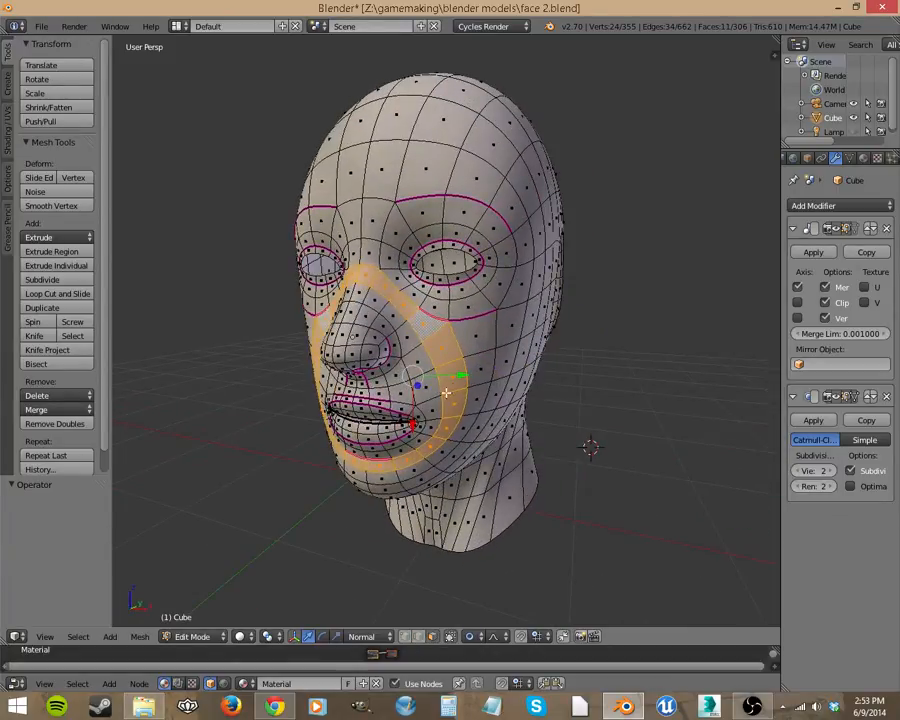
- Try to move the face loop around the nose and mouth along its normal Y axis with proportional editing, checking the head in Object Mode
key(g)
key(y)
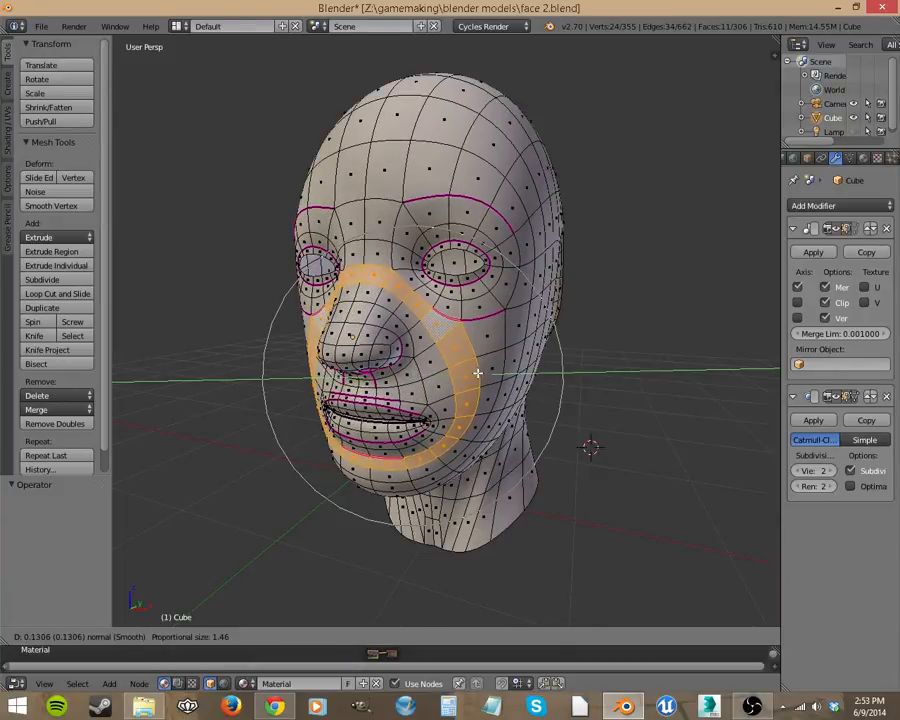
click(477, 393)
key(KP_1)
key(Tab)
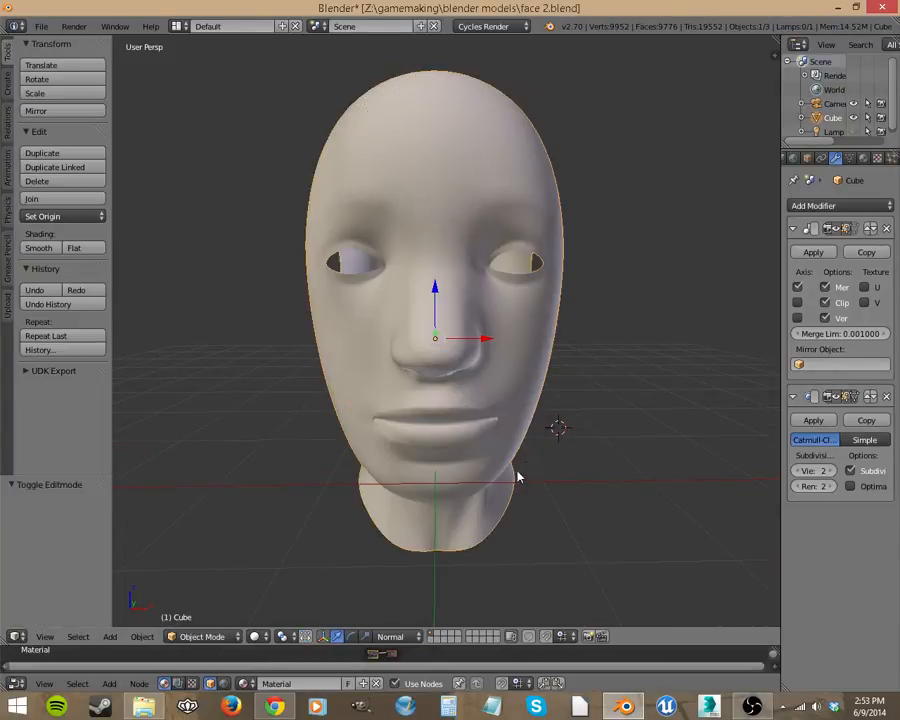
mouse_move(516, 474)
middle_down()
mouse_move(542, 479)
mouse_move(597, 450)
mouse_move(603, 474)
mouse_move(500, 465)
middle_up()
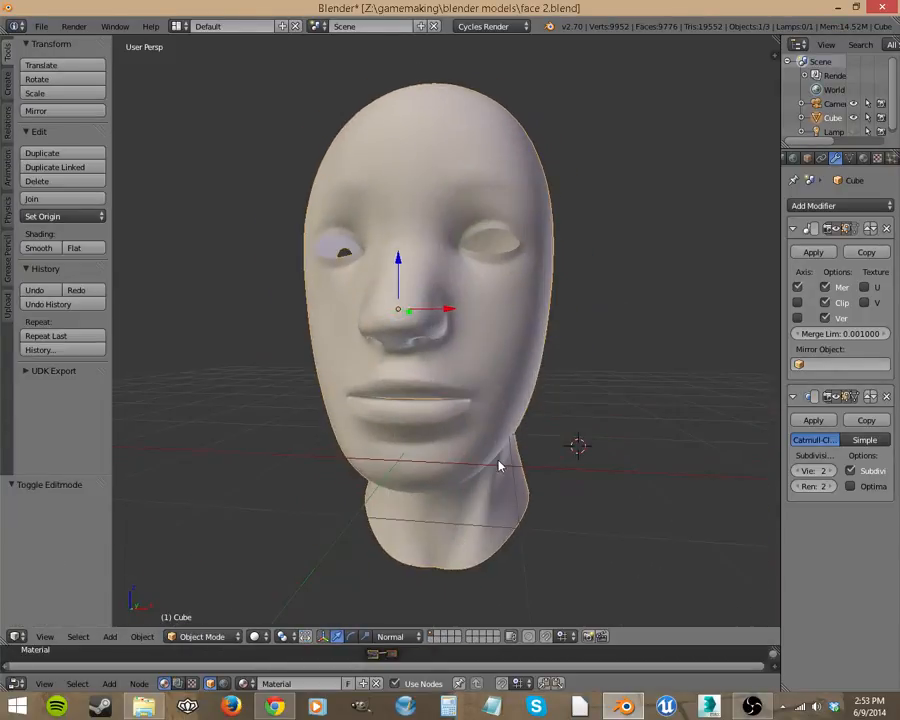
middle_drag(499, 393, 507, 417)
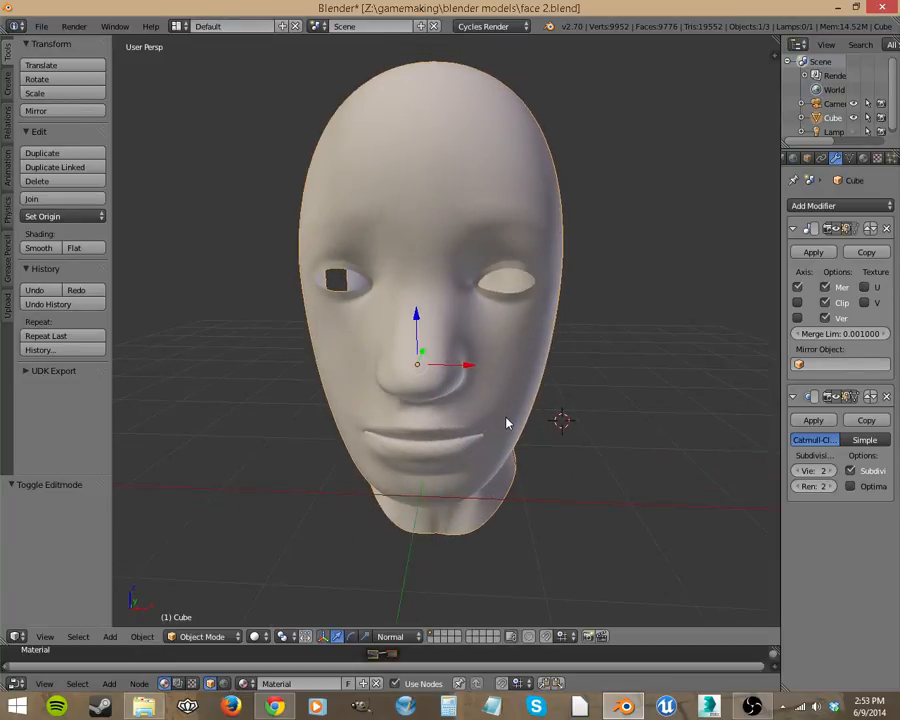
- Undo the face loop move and inspect the head's edge flow in Edit Mode from the front and side
key(ctrl+z)
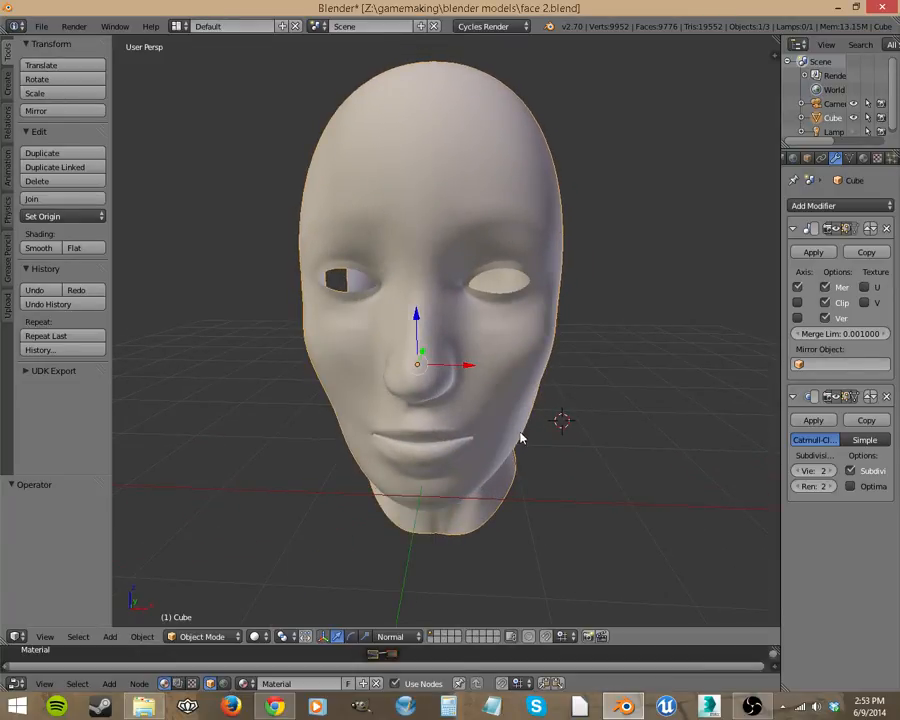
key(Tab)
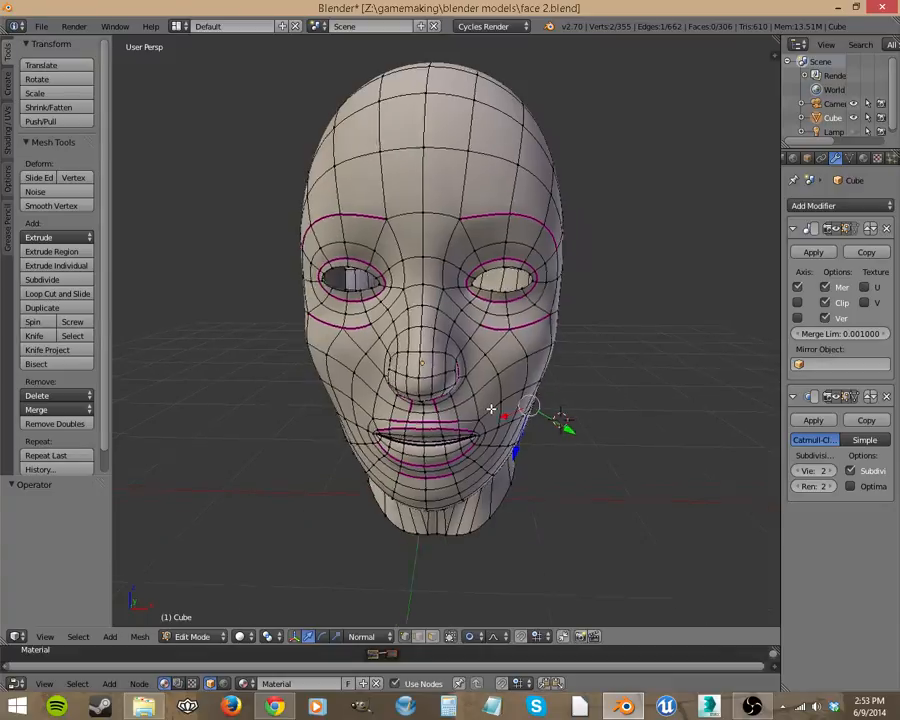
middle_drag(490, 410, 500, 378)
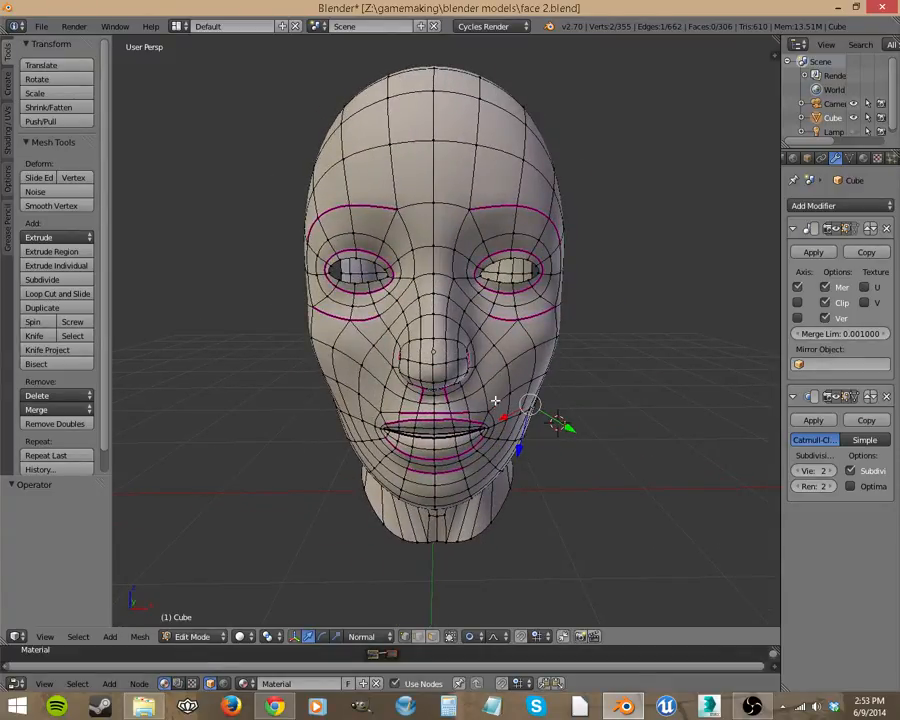
middle_drag(497, 414, 551, 404)
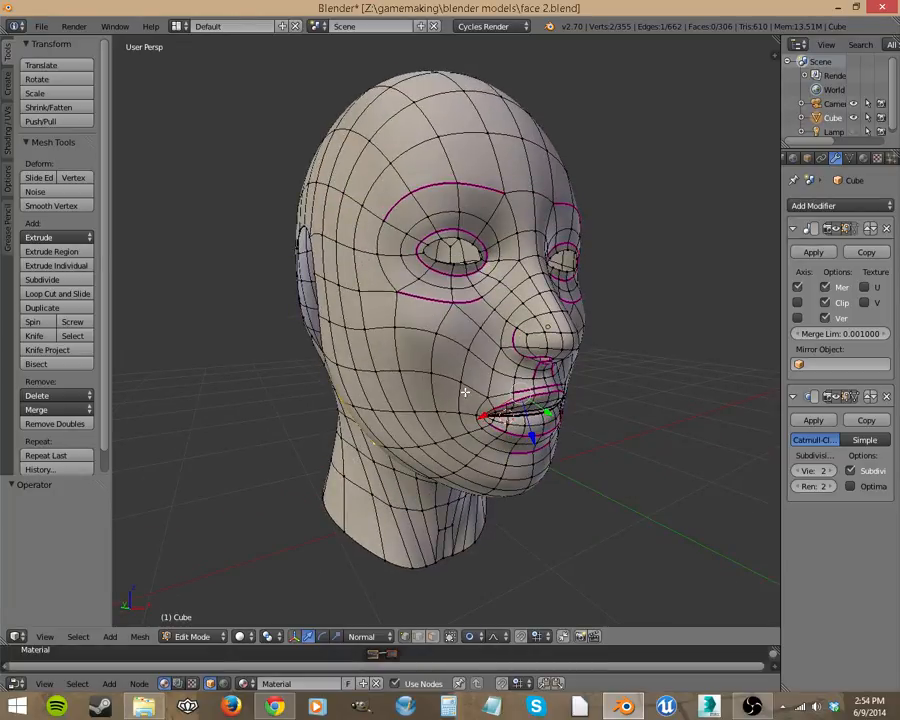
middle_drag(459, 403, 413, 398)
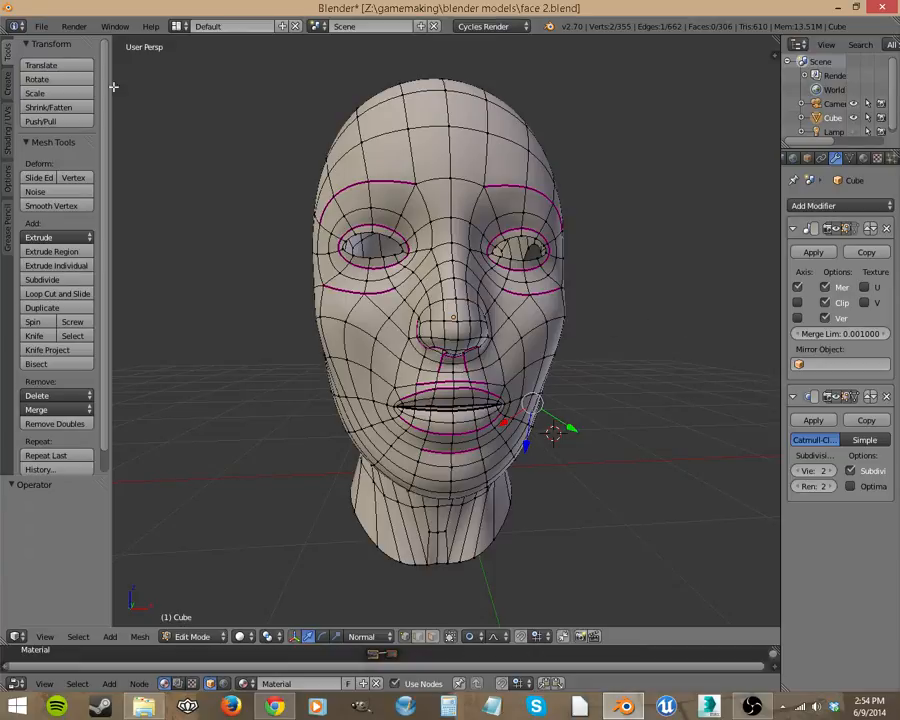
- Reopen the recent file face 2.blend, discarding the unsaved edits
click(41, 26)
mouse_move(58, 76)
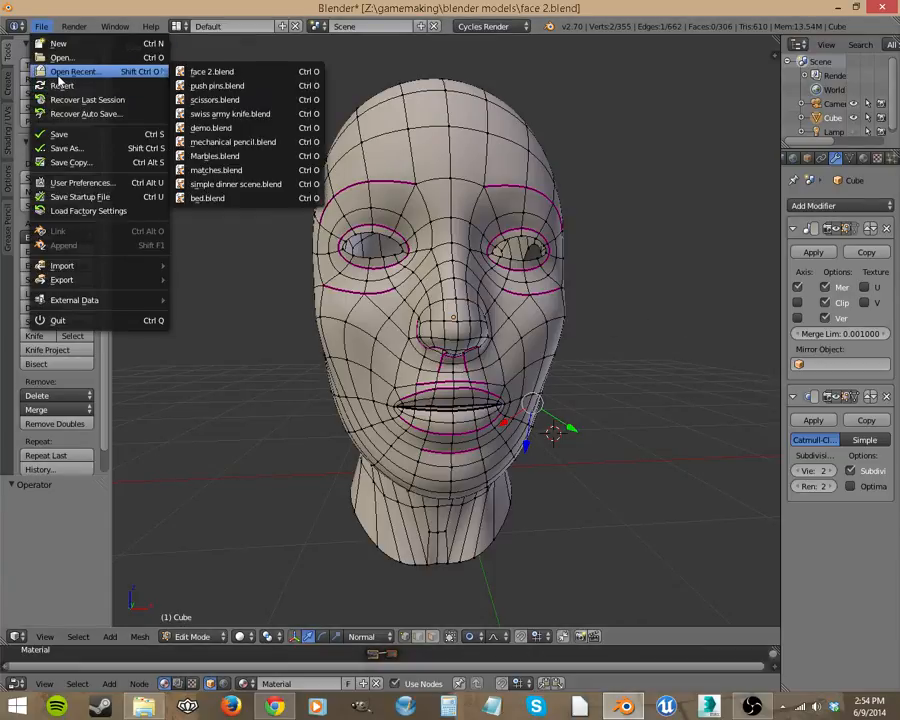
click(205, 71)
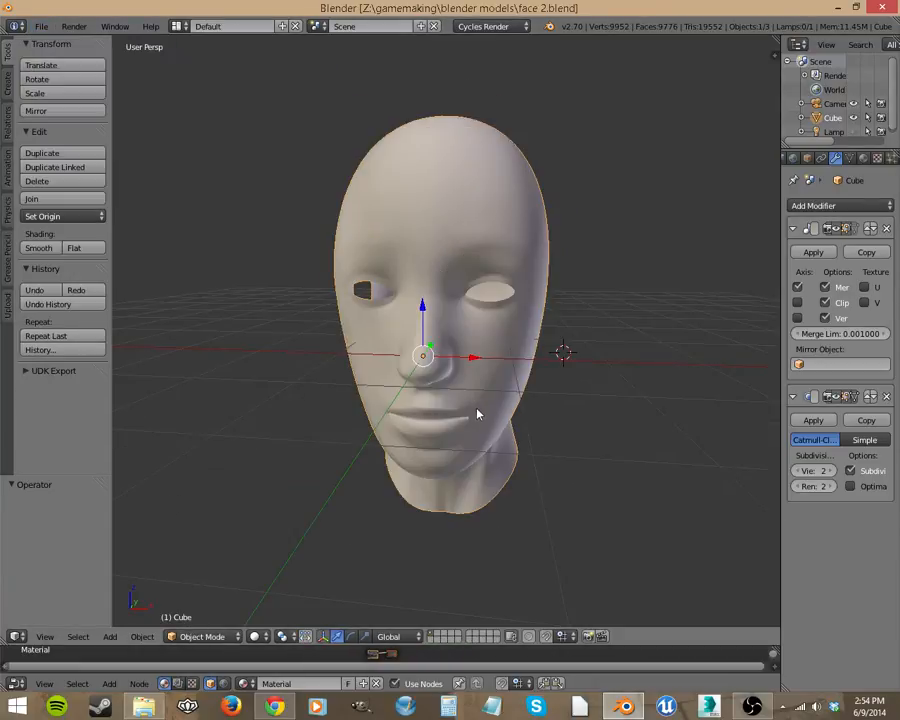
- Show the head in wireframe over the head topology reference in front orthographic view
mouse_move(477, 413)
middle_down()
mouse_move(520, 368)
mouse_move(520, 402)
mouse_move(490, 413)
middle_up()
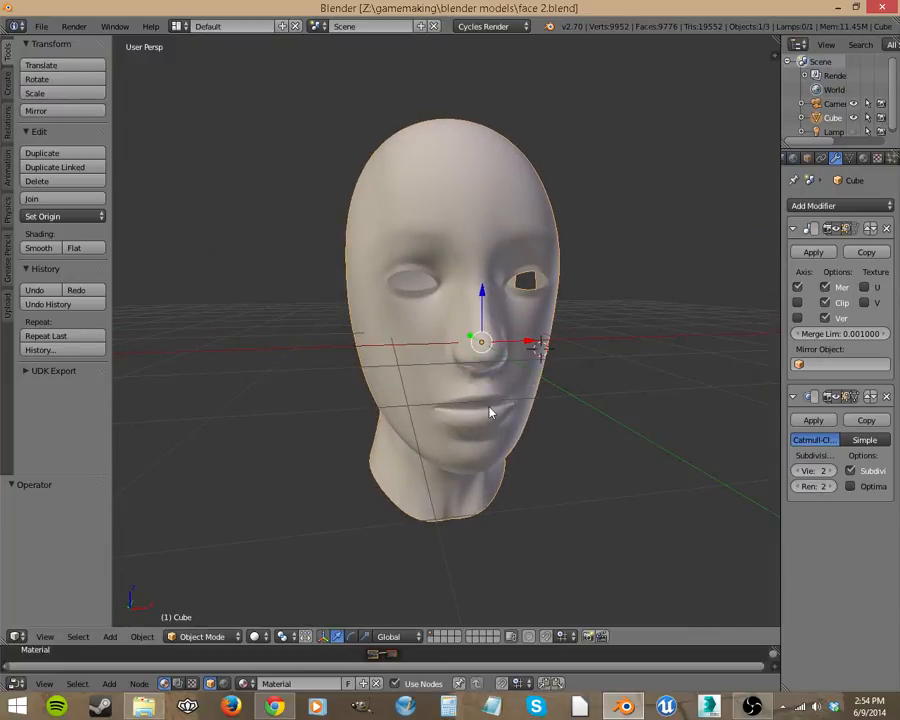
key(KP_1)
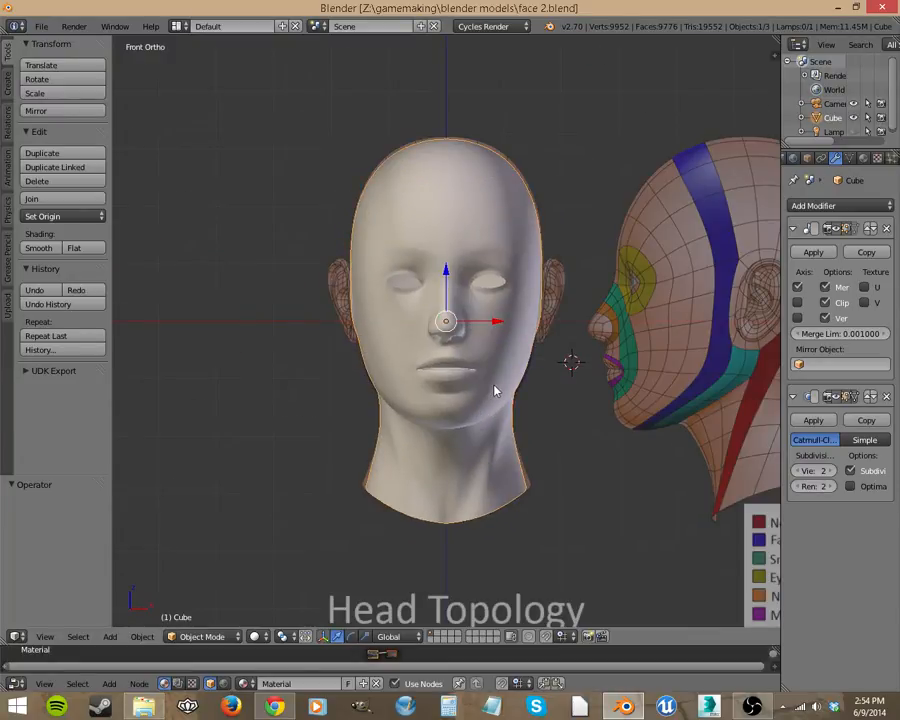
key(z)
scroll(506, 449, up, 2)
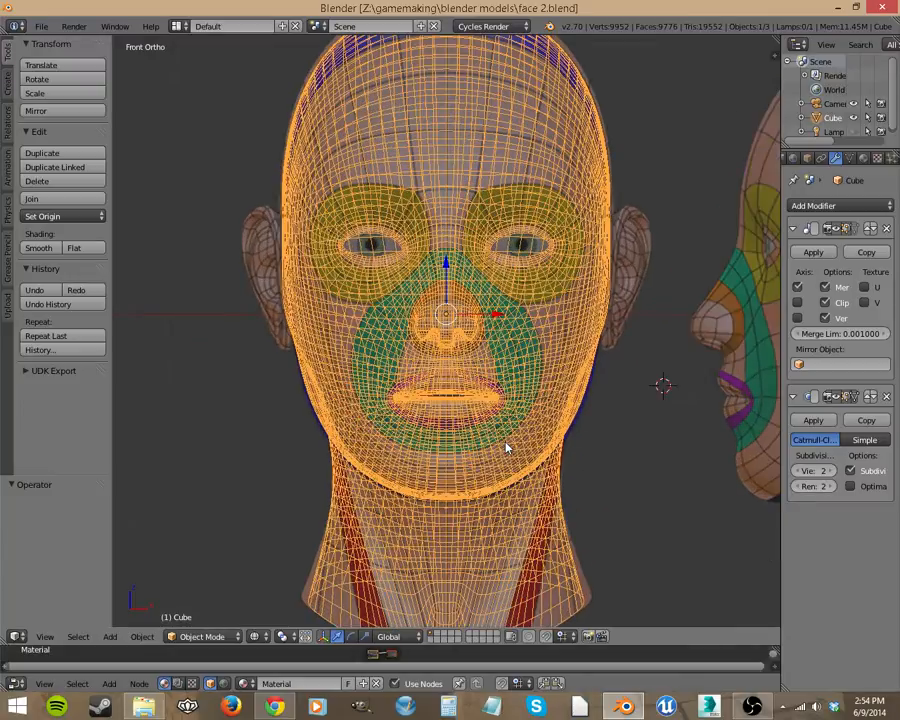
scroll(506, 449, down, 3)
- Examine the colour-coded head topology reference and its legend in the right and front orthographic views
key(KP_7)
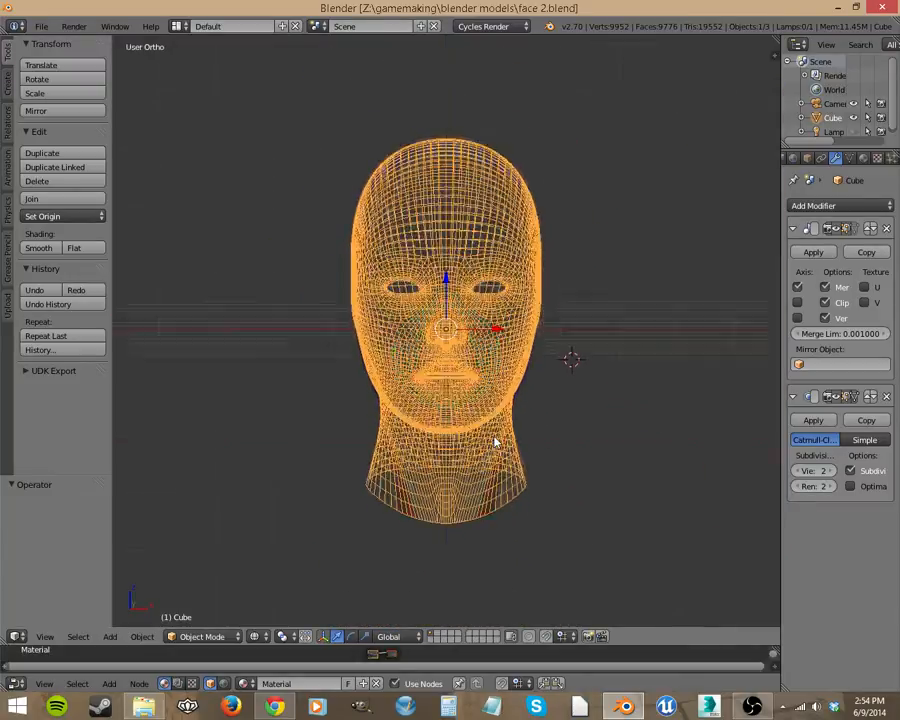
key(KP_1)
key(KP_3)
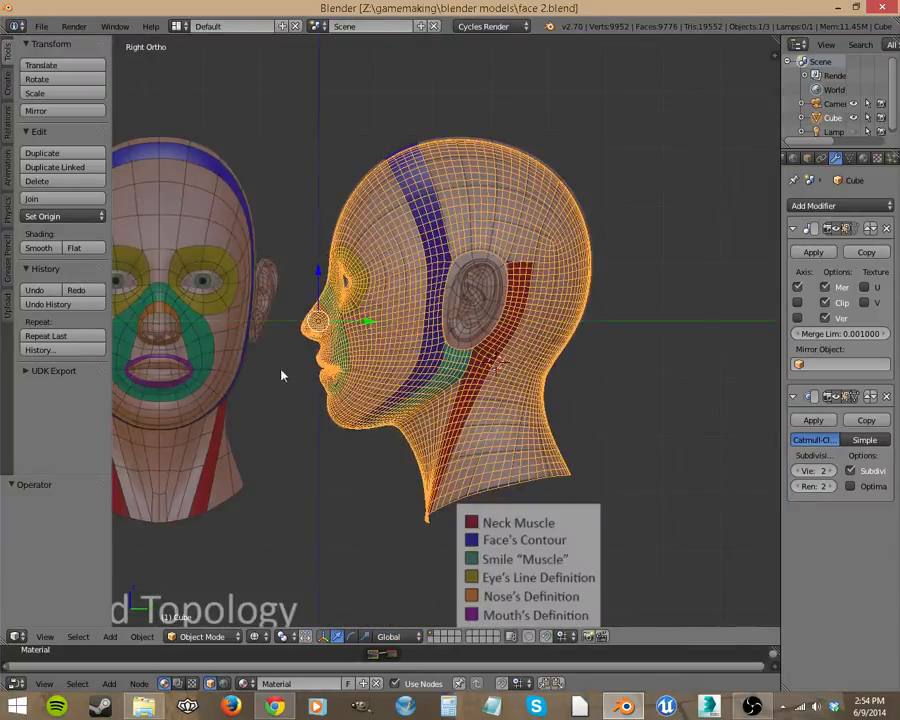
shift+middle_drag(249, 459, 404, 428)
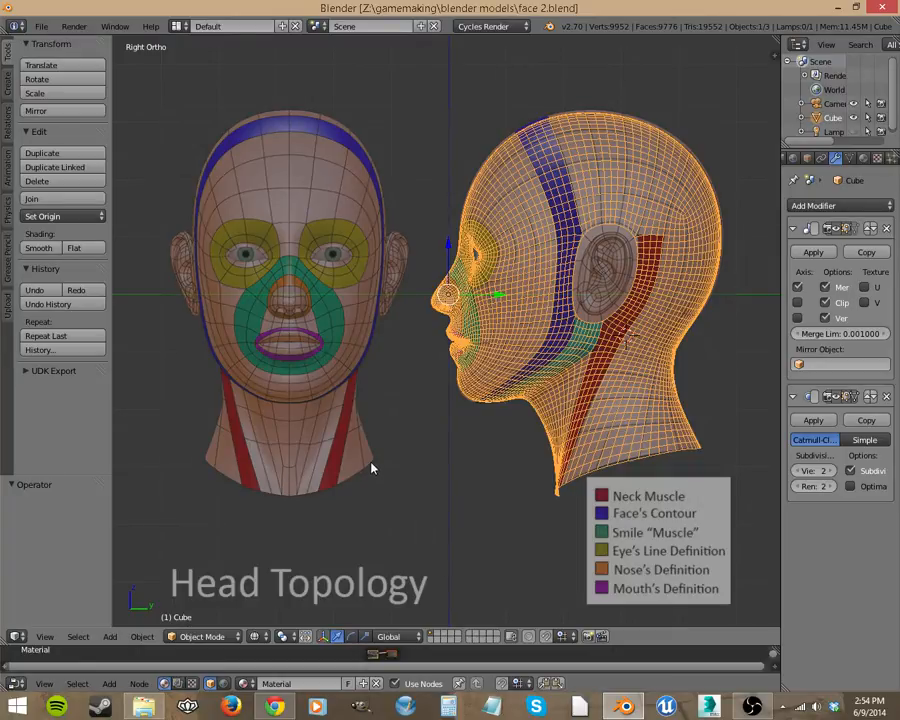
key(KP_1)
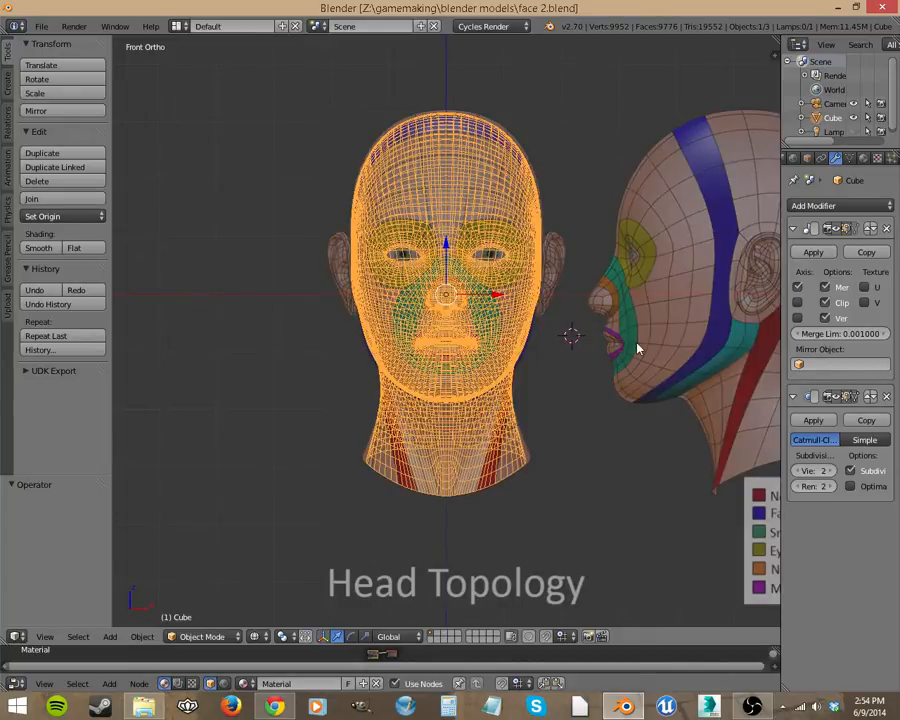
shift+middle_drag(637, 344, 513, 370)
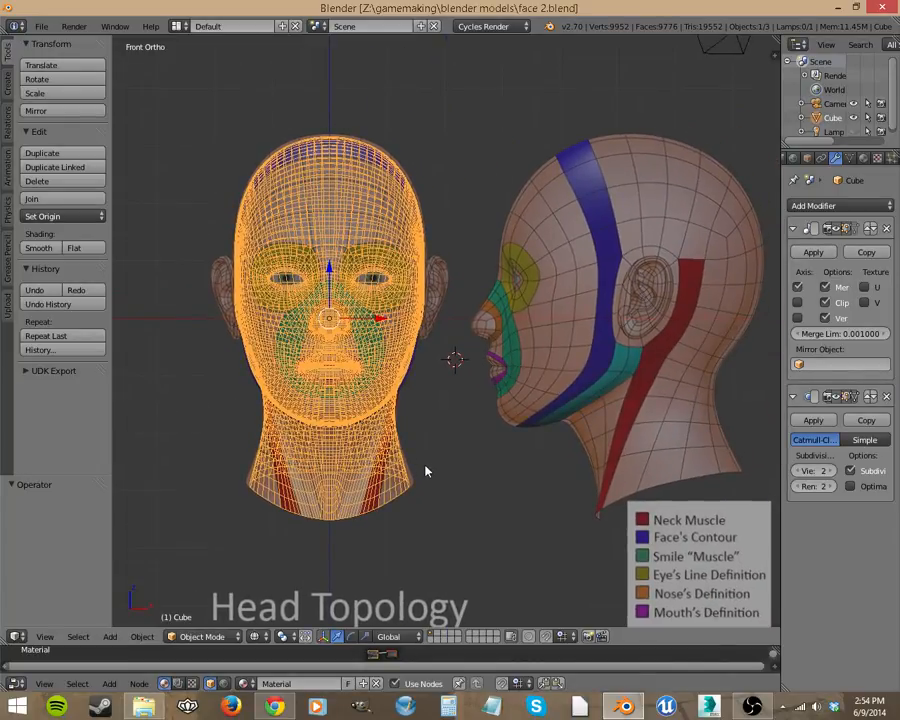
- Move the head about 4.15 units along negative X to uncover the front reference, and undo the move
middle_drag(488, 461, 513, 463)
key(KP_1)
key(g)
click(149, 362)
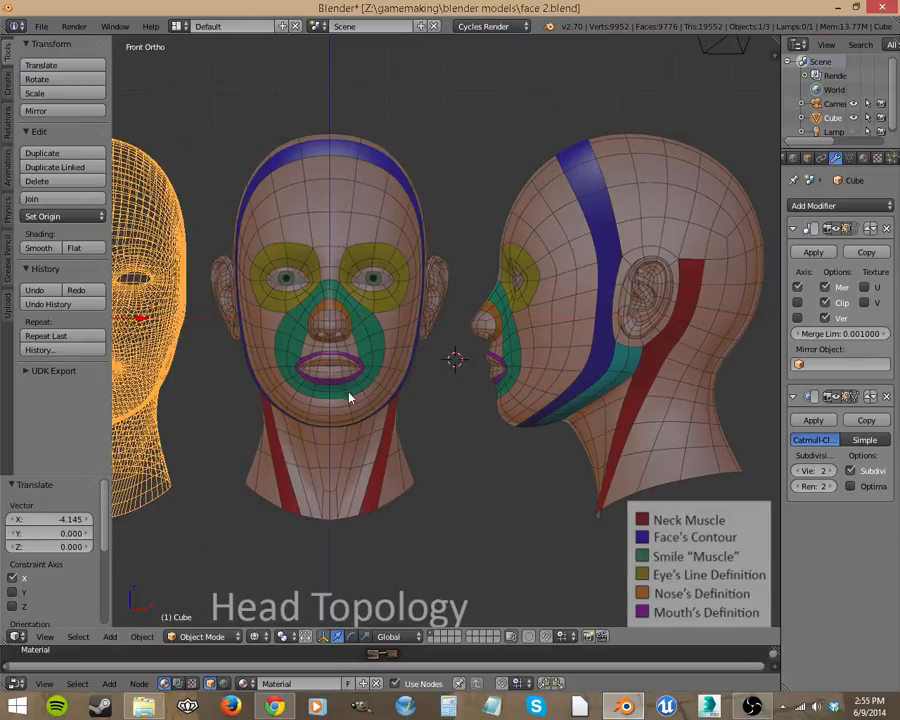
key(ctrl+z)
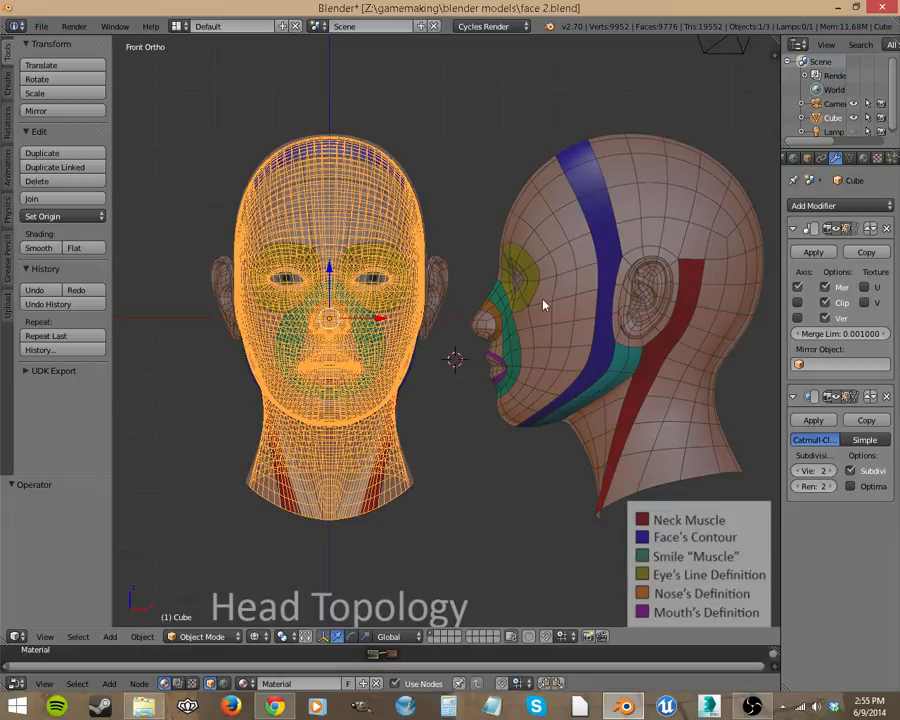
- In Edit Mode with nothing selected, trace a chain of four vertices on the side reference from the forehead to behind the eye
scroll(590, 432, up, 3)
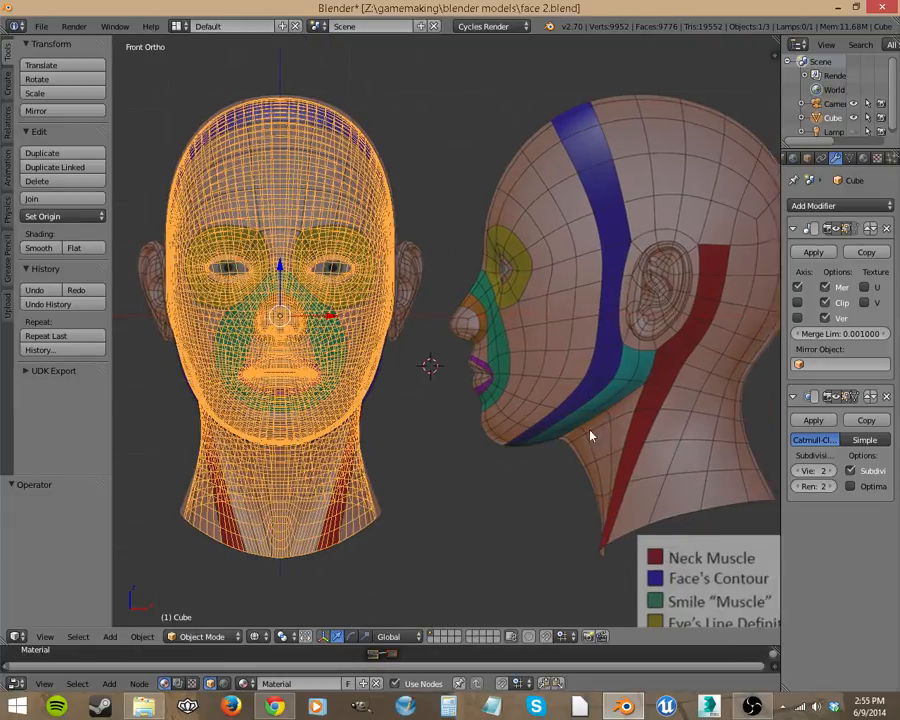
key(Tab)
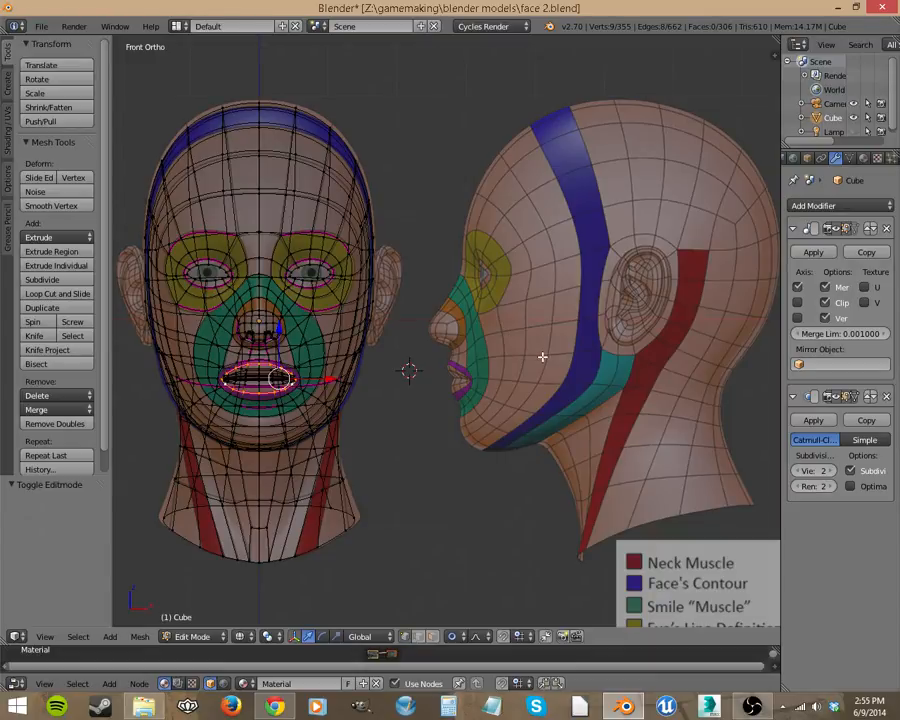
ctrl+right_click(487, 199)
key(ctrl+z)
key(a)
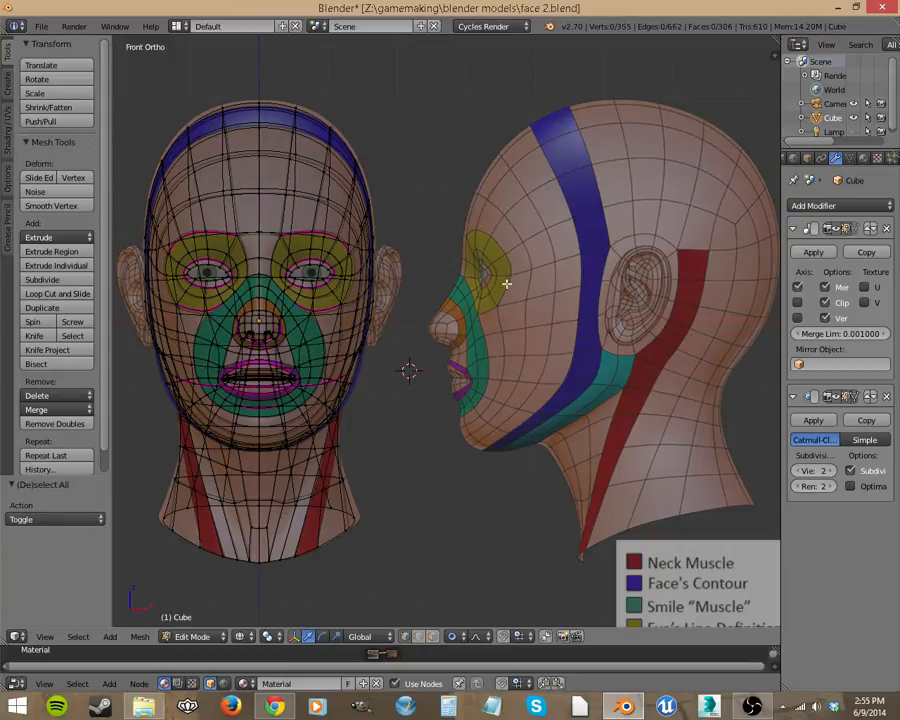
ctrl+right_click(487, 199)
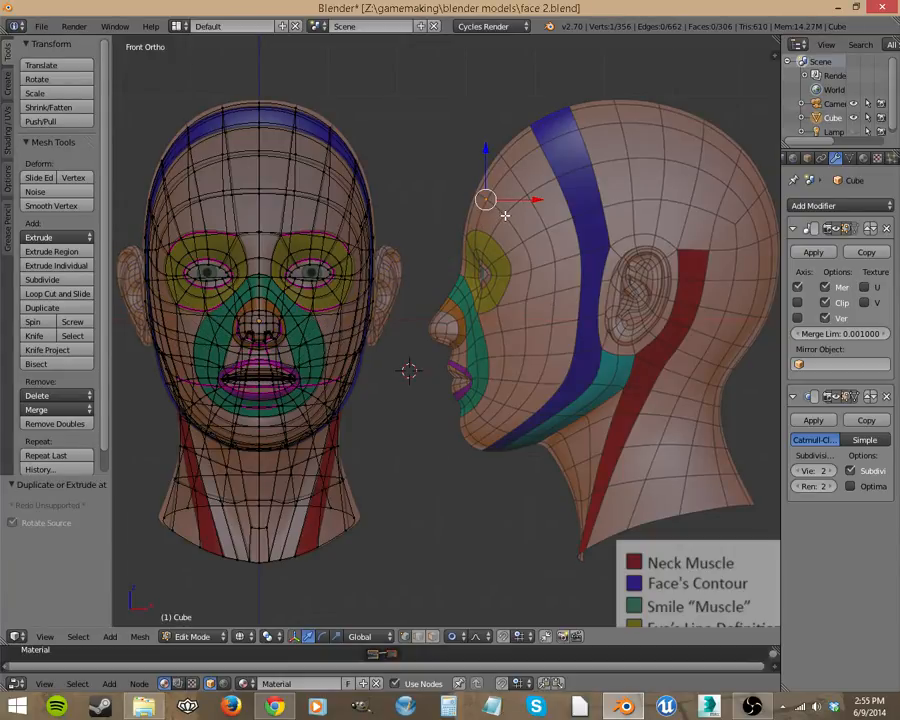
ctrl+right_click(505, 215)
ctrl+right_click(523, 241)
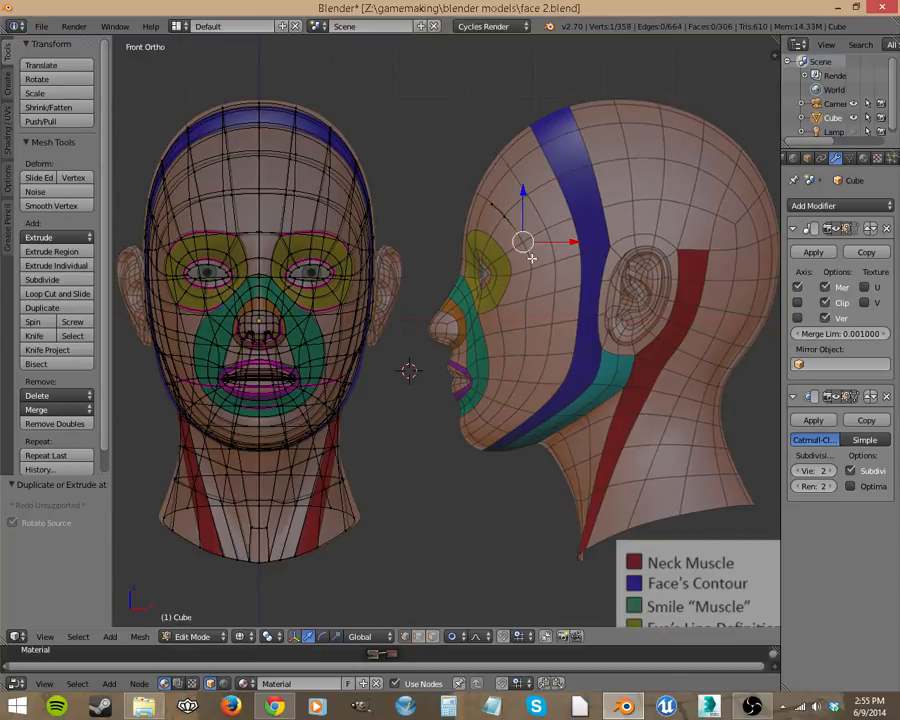
ctrl+right_click(531, 269)
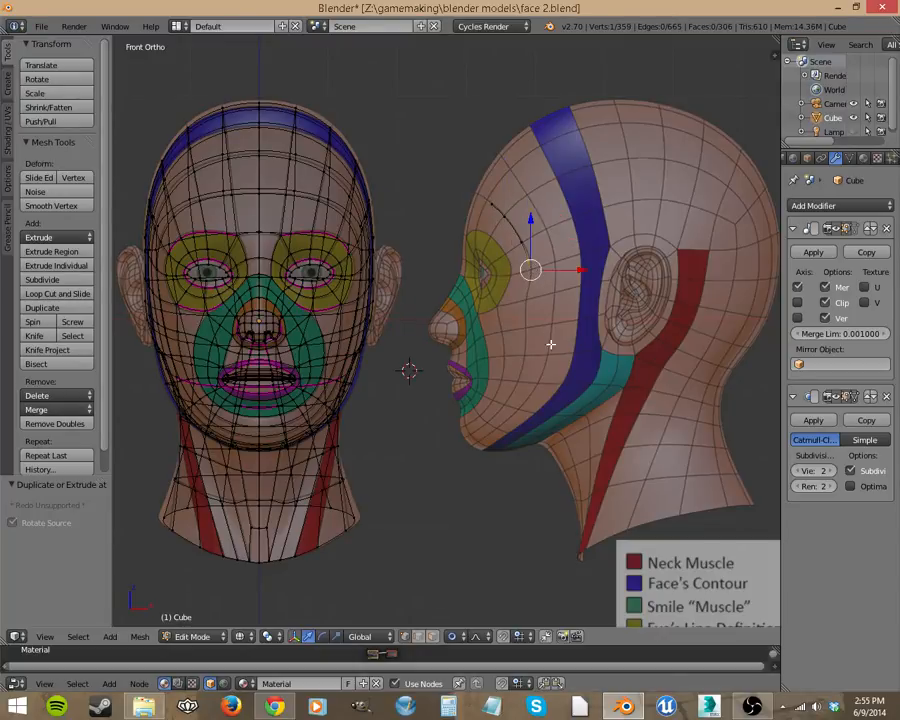
- Continue the chain with eight vertices down the cheek and around the mouth to the chin, and hide the transform manipulator
scroll(548, 342, up, 2)
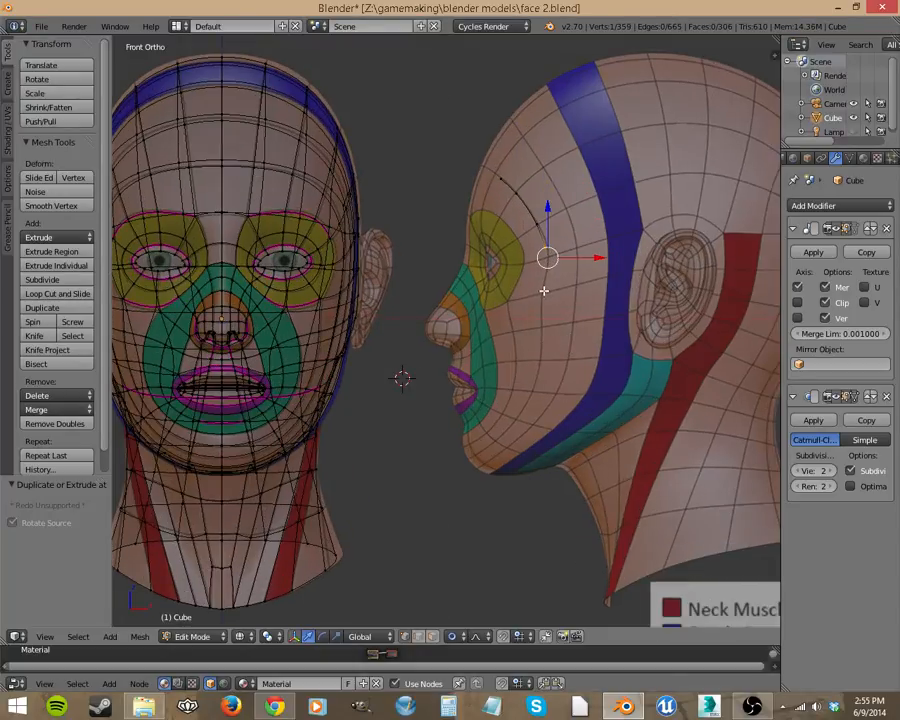
ctrl+right_click(543, 293)
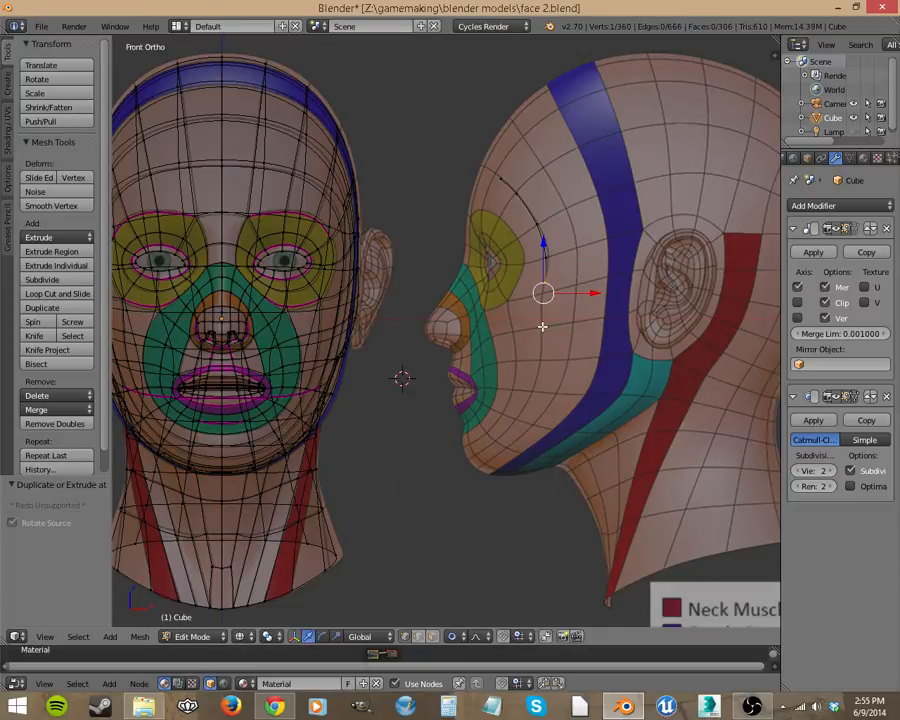
ctrl+right_click(541, 326)
ctrl+right_click(540, 360)
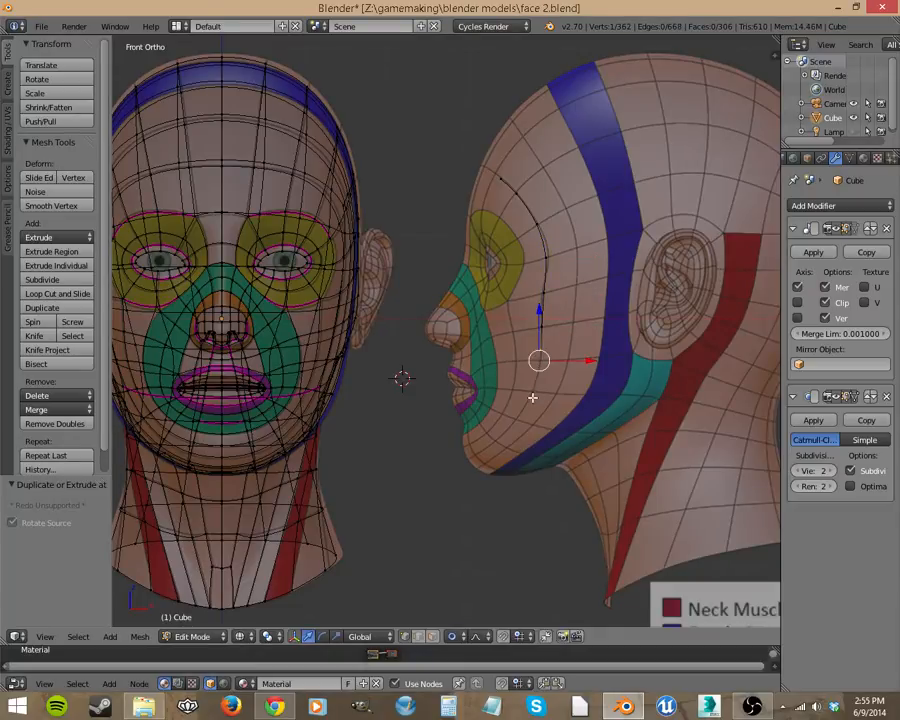
ctrl+right_click(530, 390)
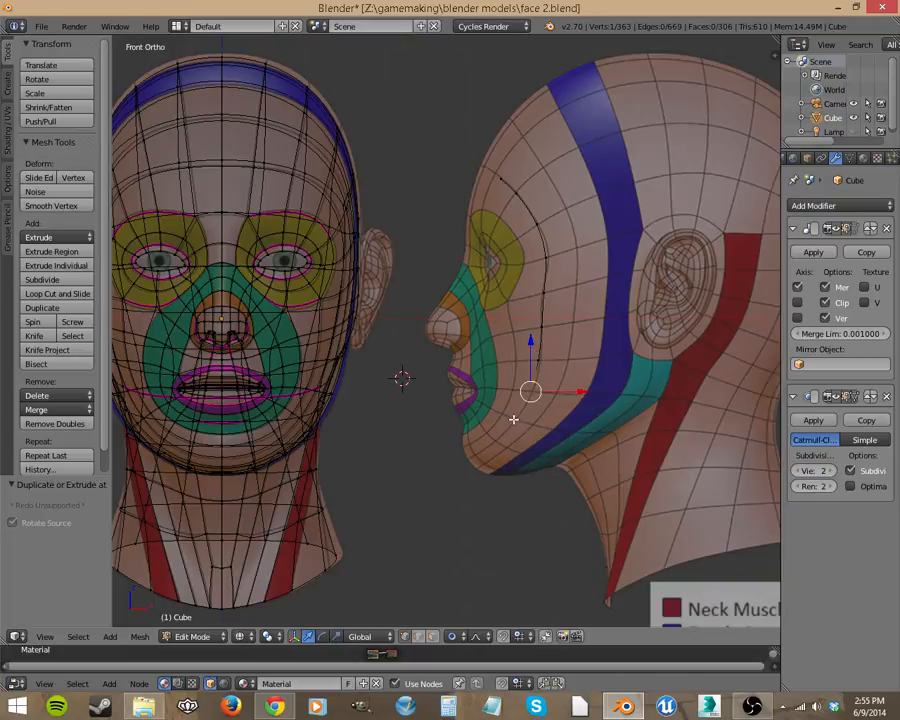
ctrl+right_click(514, 421)
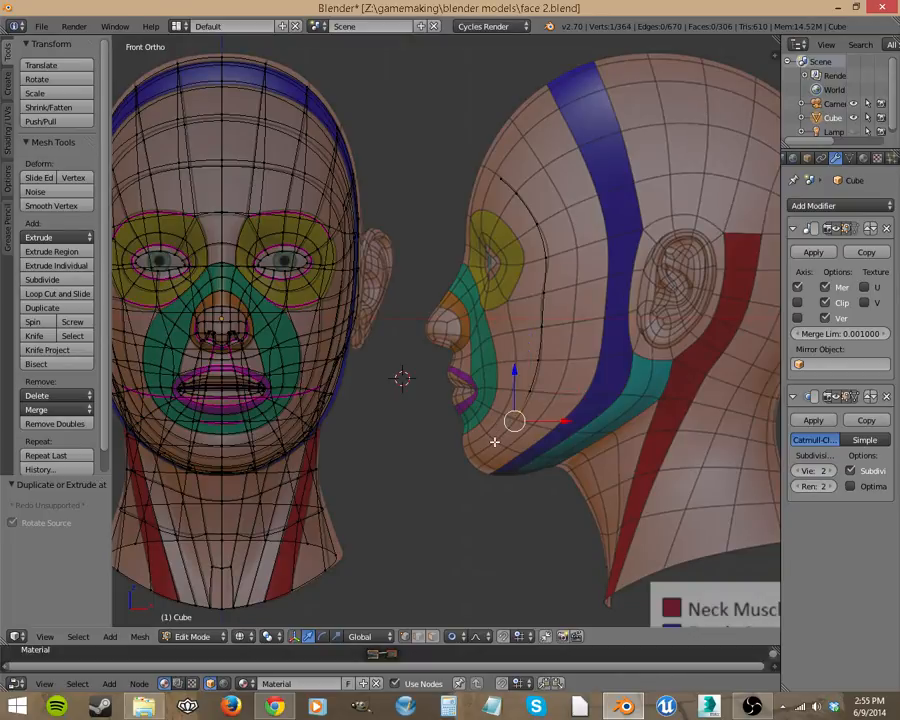
ctrl+right_click(496, 440)
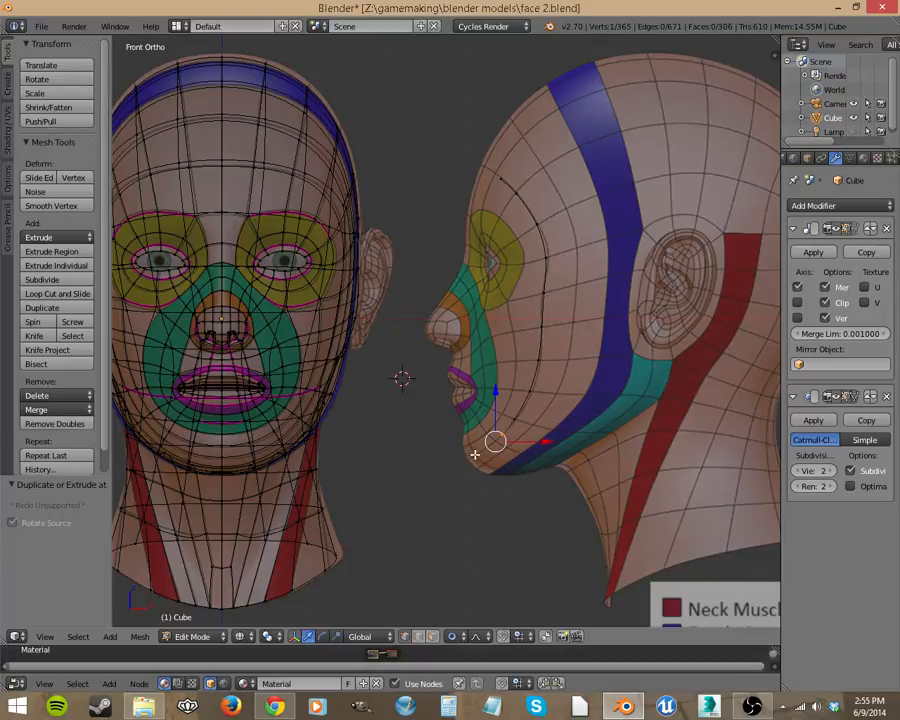
ctrl+right_click(474, 456)
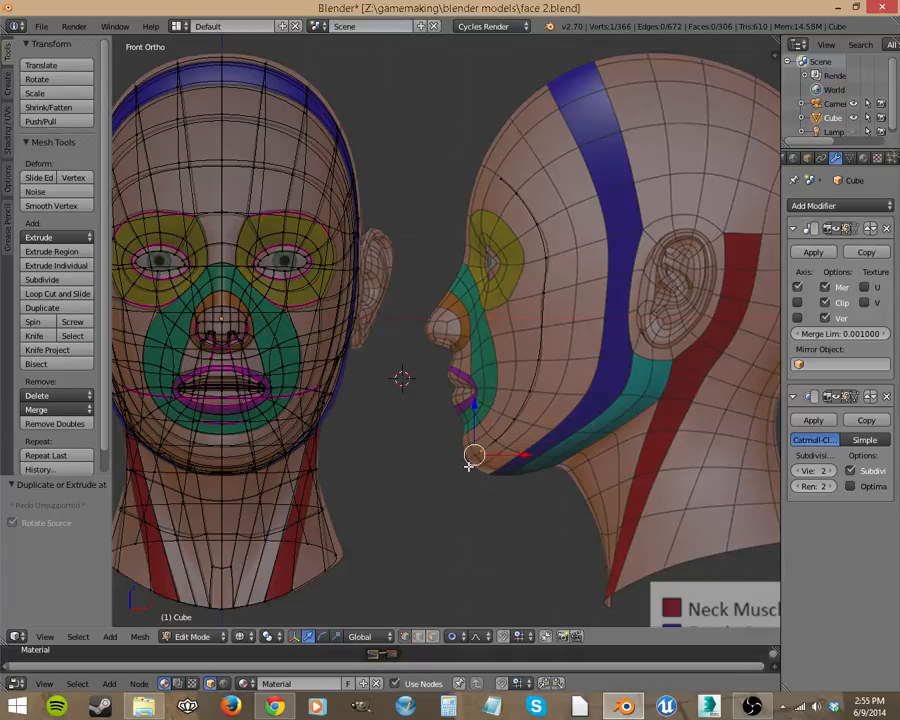
click(293, 636)
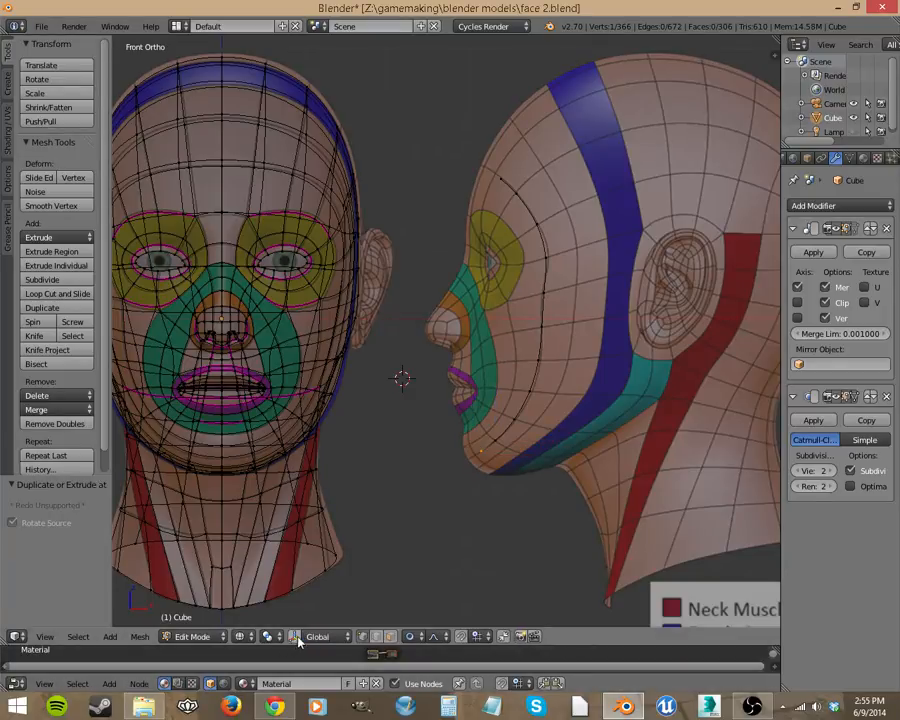
ctrl+click(466, 458)
- Reposition the chain's forehead end vertex and extend it with one more vertex placed on the forehead edge loop
key(g)
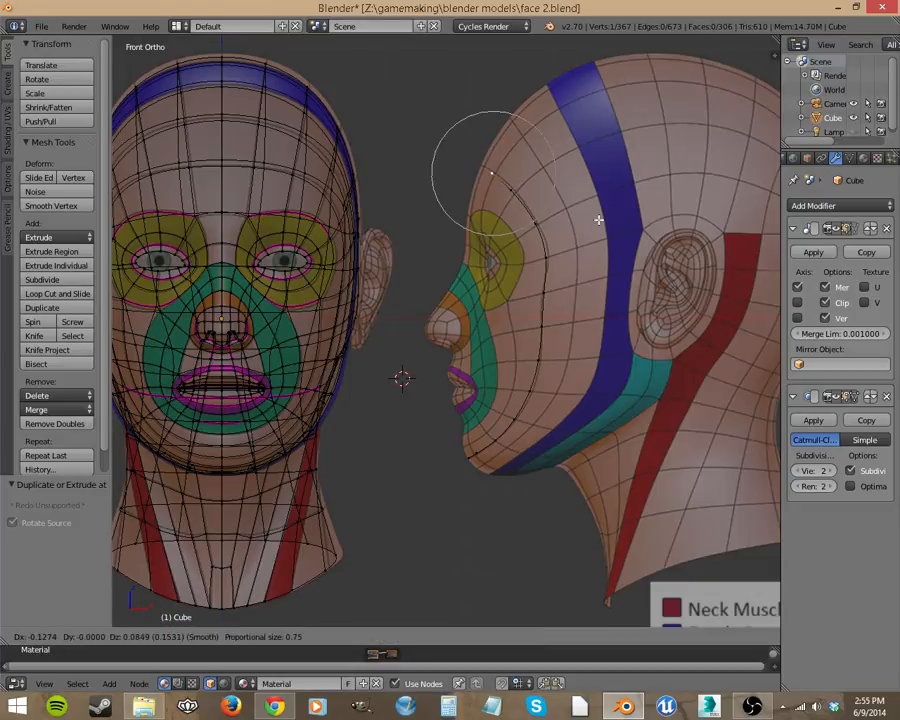
click(585, 240)
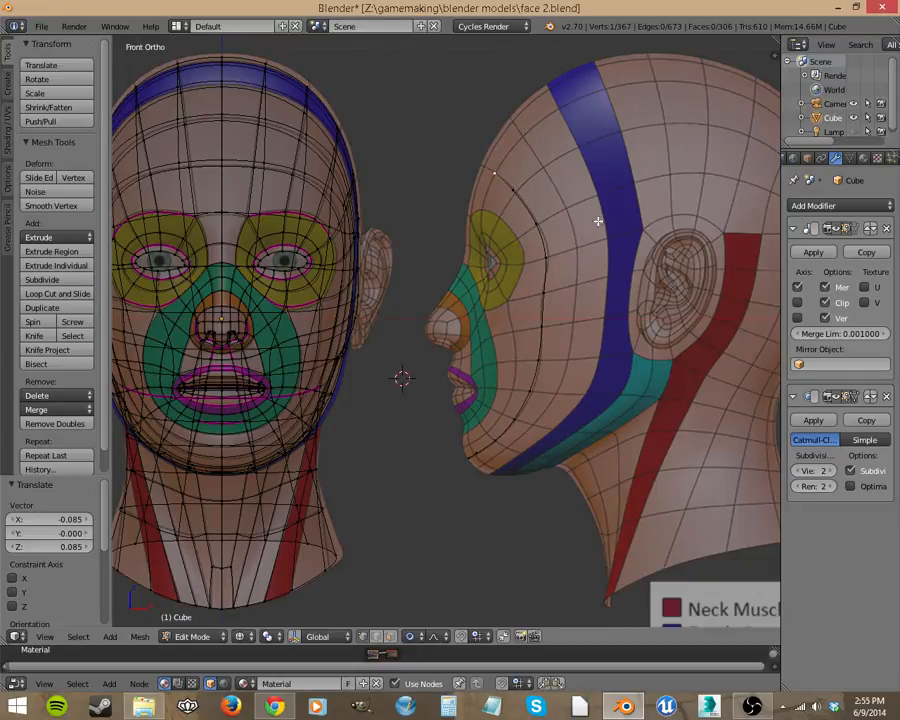
ctrl+right_click(489, 170)
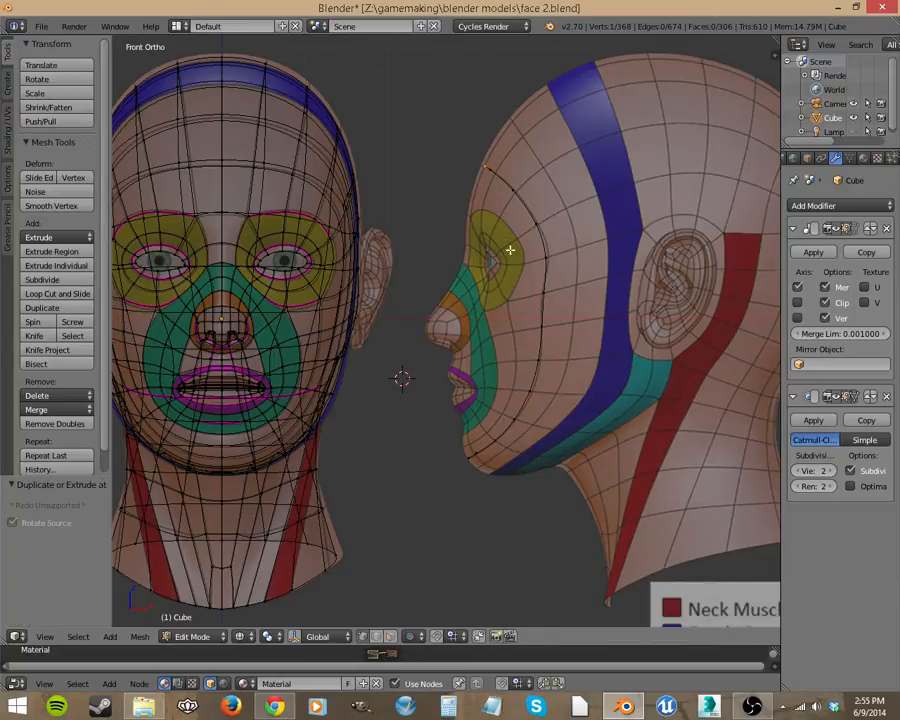
key(g)
click(540, 182)
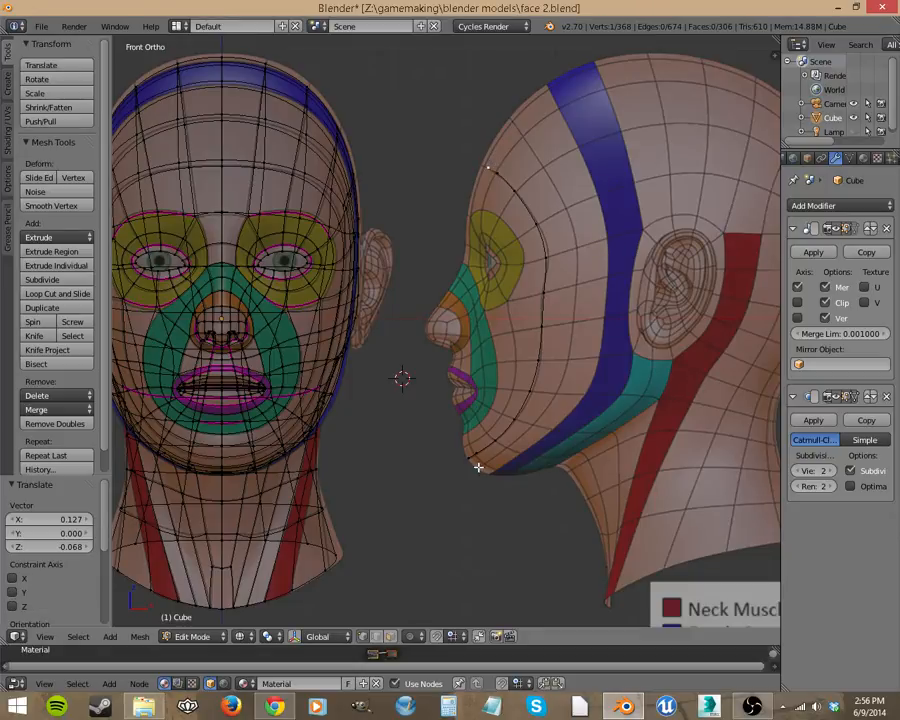
- Select the whole traced chain as the shortest path from forehead to chin and delete its vertices
ctrl+right_click(470, 455)
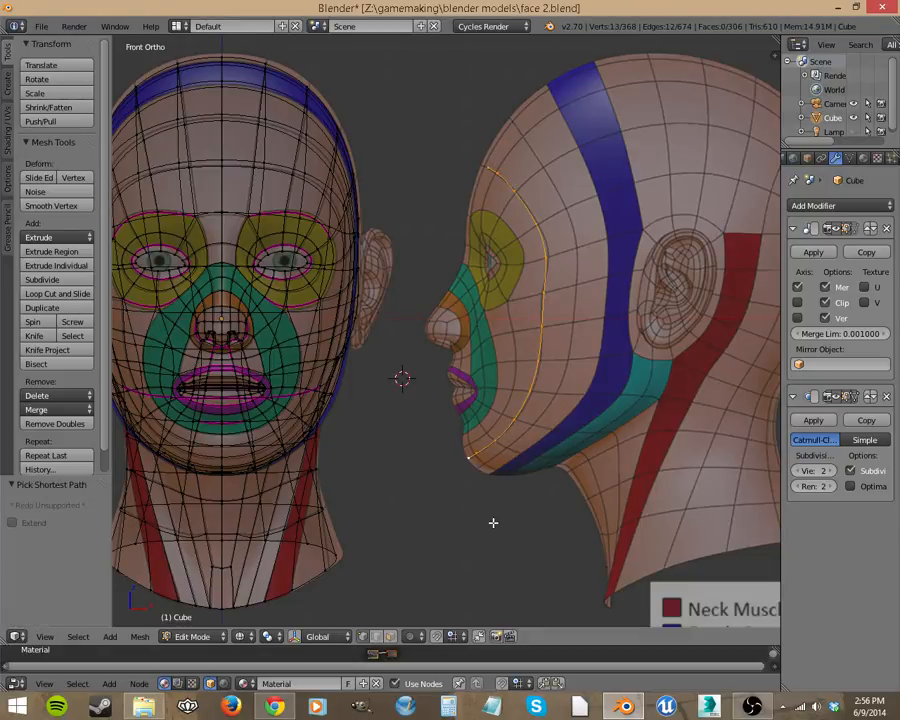
right_click(488, 163)
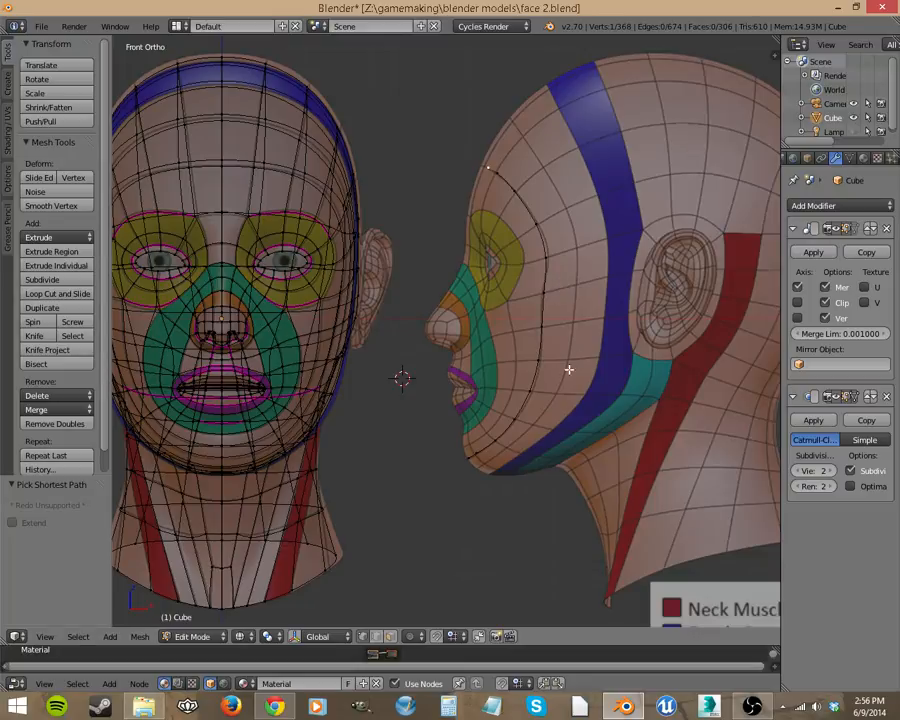
ctrl+right_click(468, 459)
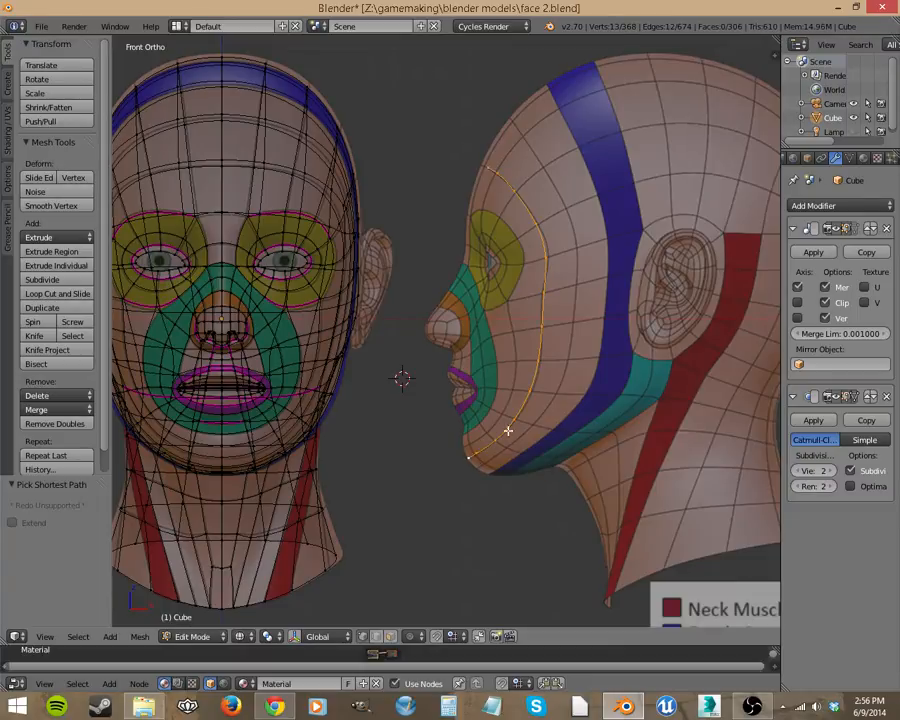
key(x)
click(568, 403)
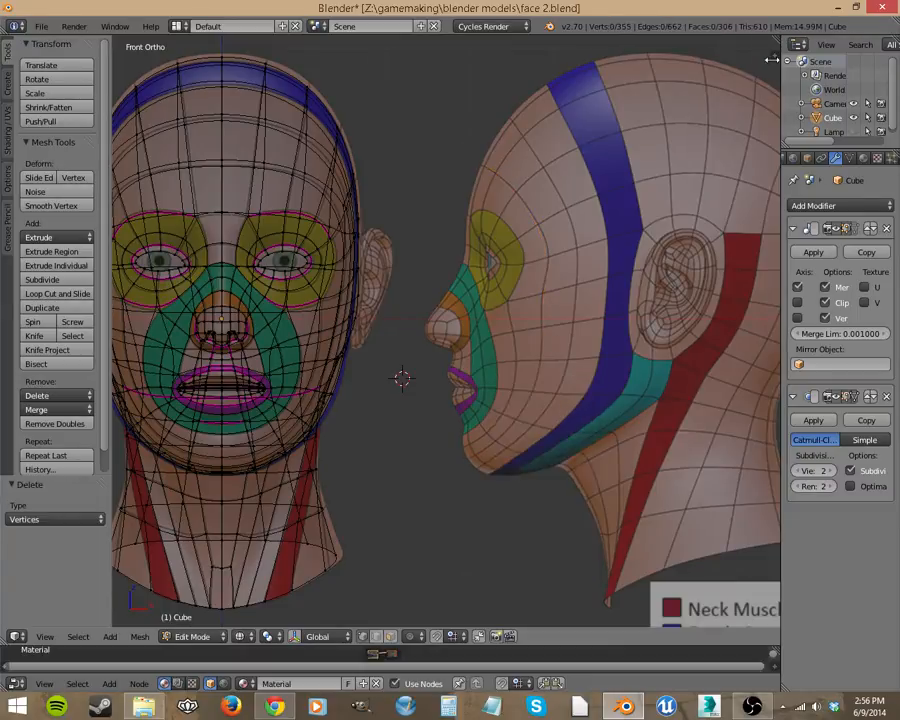
- Show the head in solid shading in Object Mode and examine its smoothed surface from the side, front and three-quarter views
scroll(400, 269, down, 3)
key(Tab)
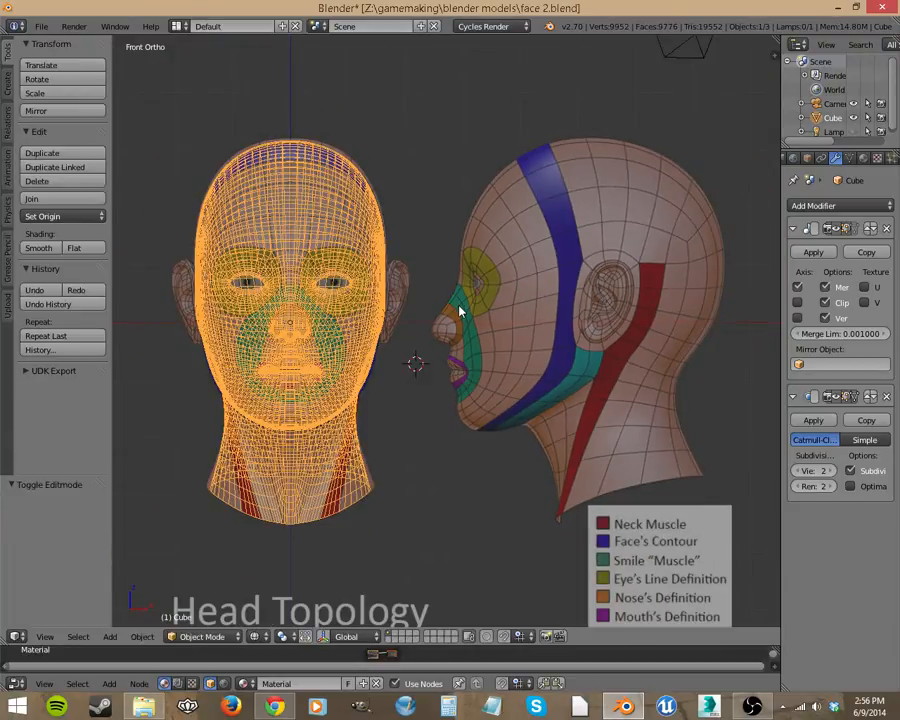
key(z)
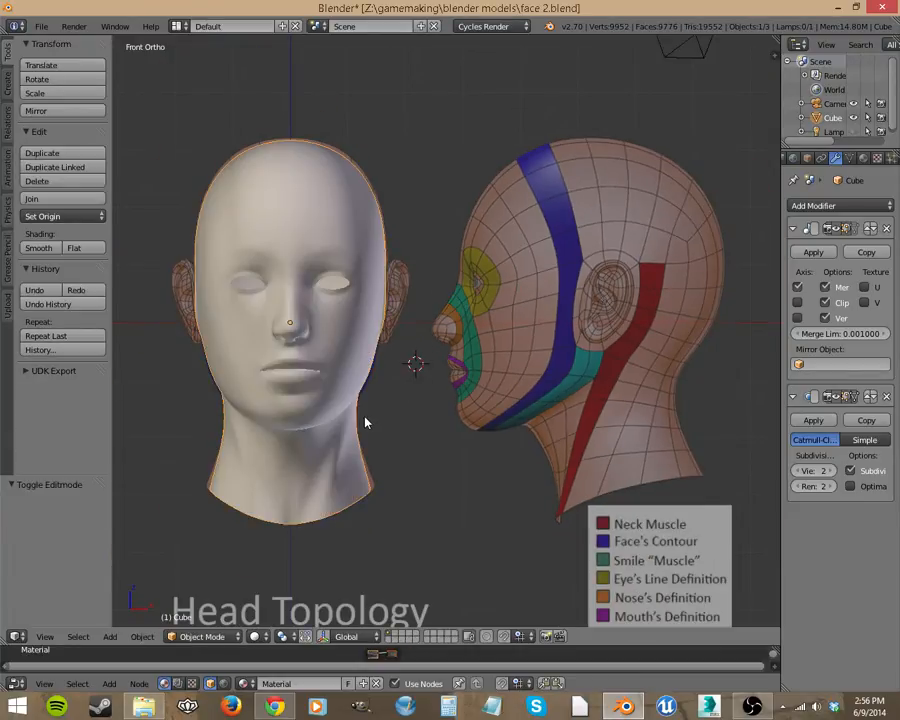
middle_drag(366, 422, 504, 406)
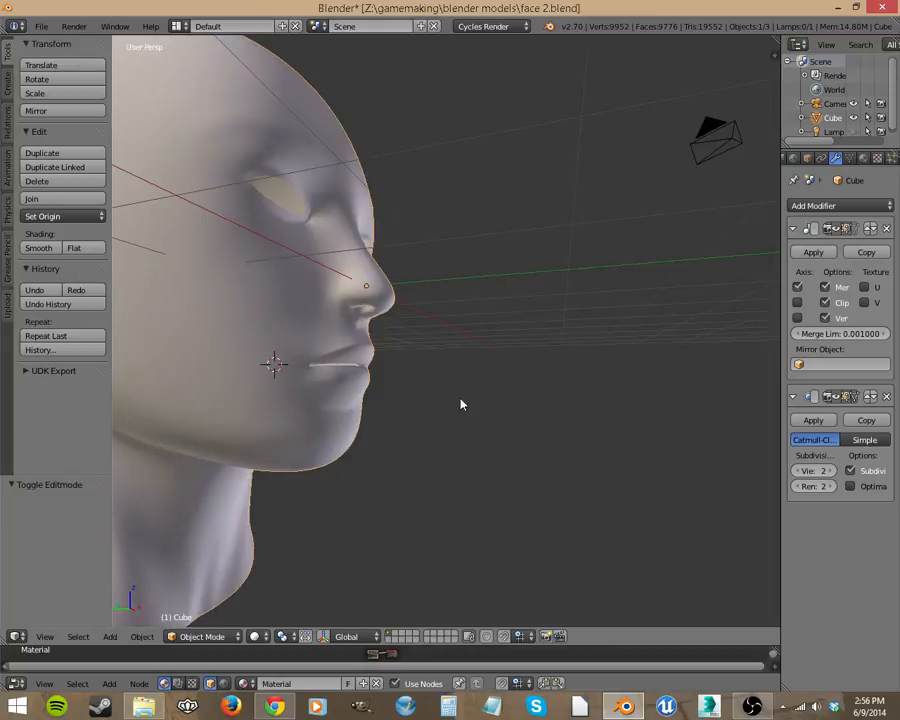
scroll(398, 394, down, 1)
middle_drag(396, 394, 402, 508)
scroll(541, 458, up, 2)
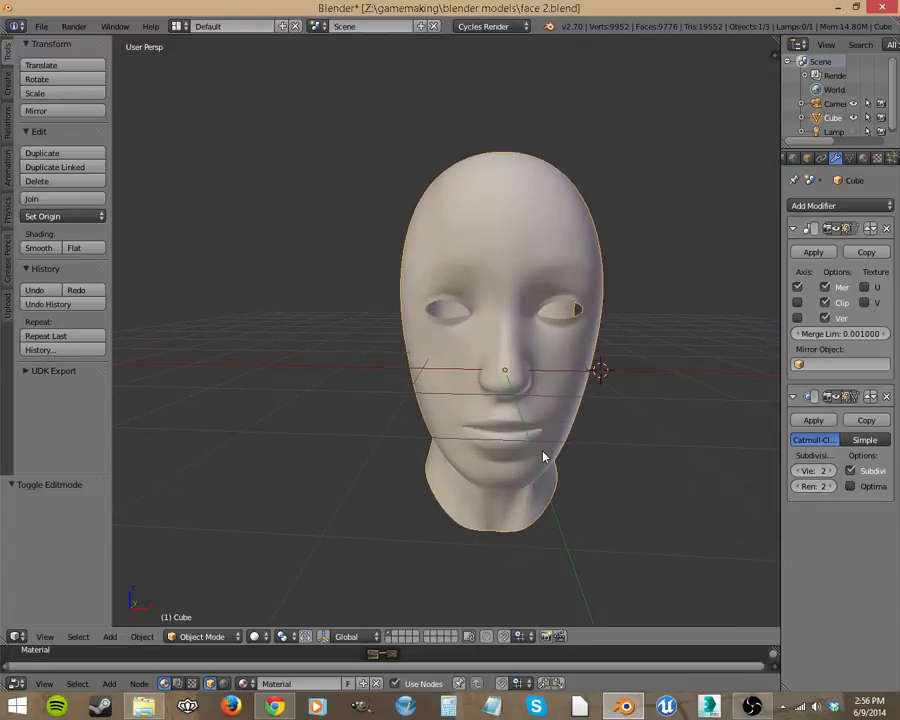
middle_drag(542, 458, 463, 476)
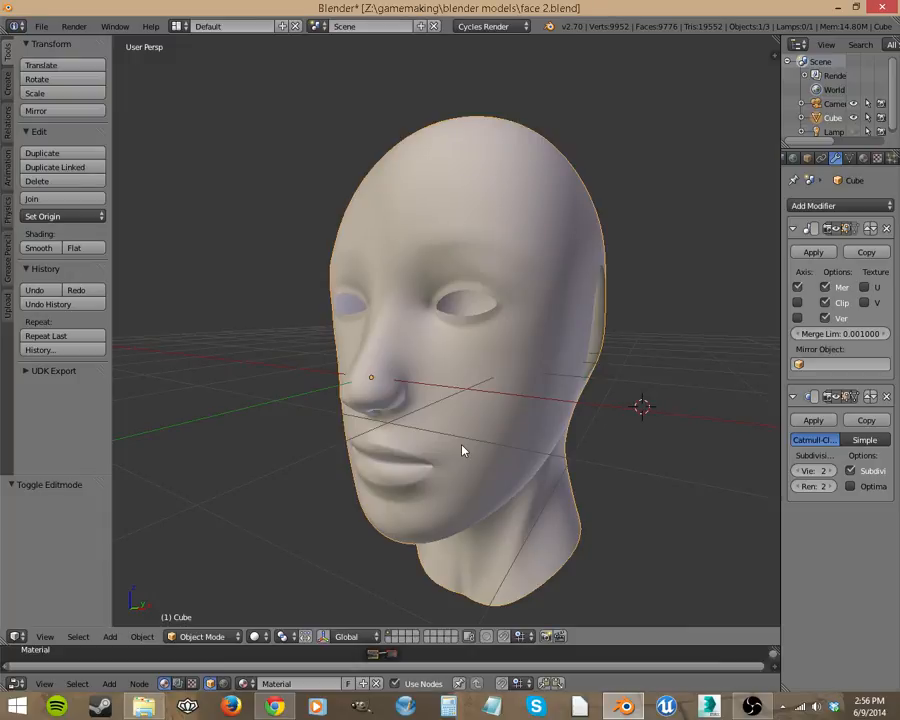
- In Edit Mode, select the pole vertex below the eye's outer corner, and replace that selection with the pole at the eyebrow's inner end
key(Tab)
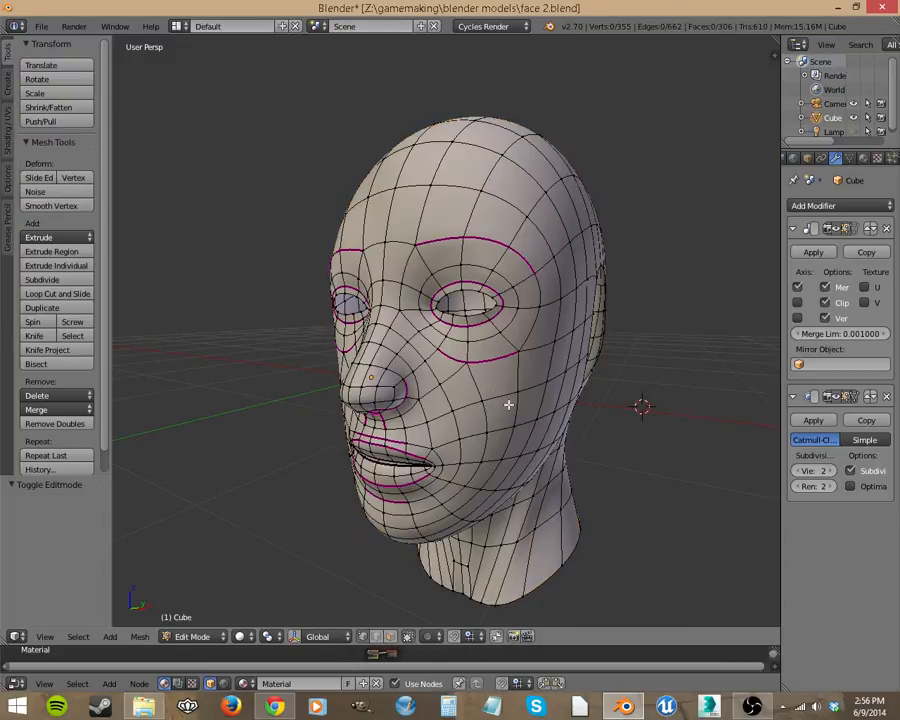
middle_drag(489, 467, 465, 298)
mouse_move(463, 367)
middle_down()
mouse_move(446, 364)
mouse_move(596, 353)
mouse_move(619, 362)
mouse_move(476, 375)
middle_up()
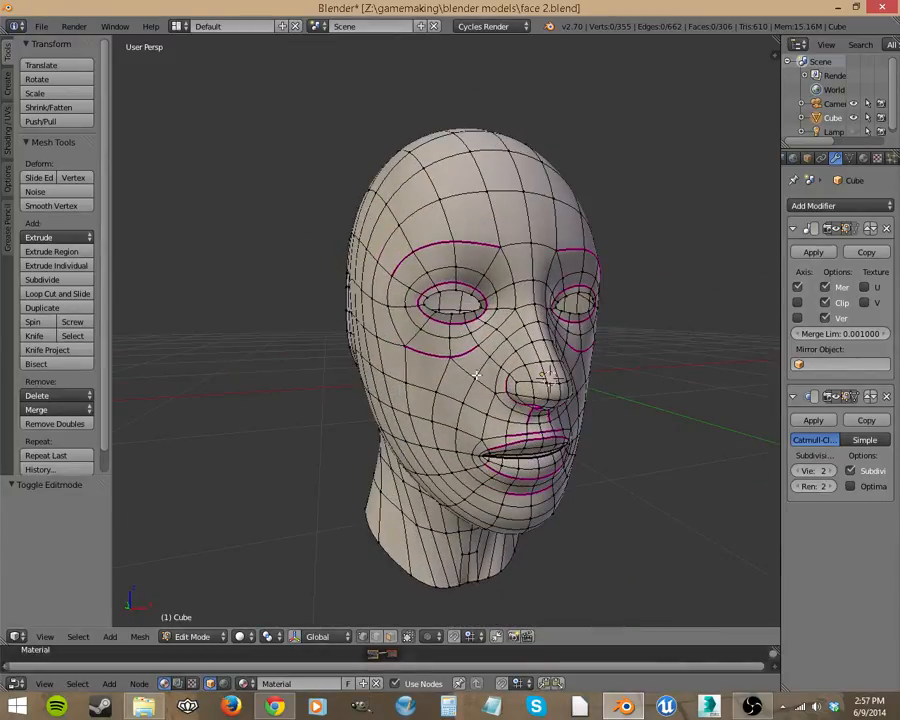
right_click(404, 346)
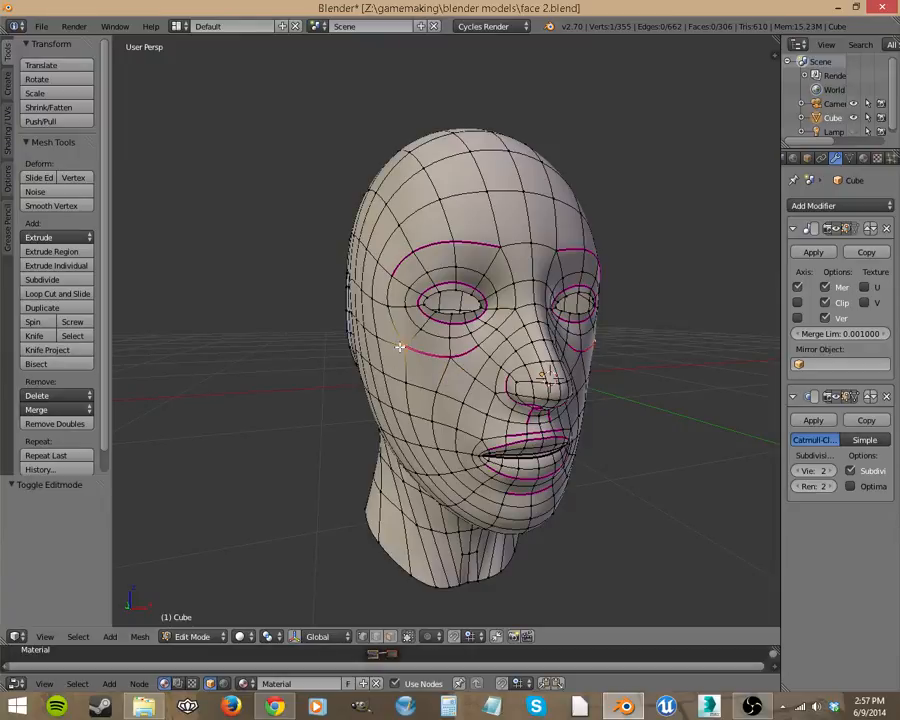
right_click(499, 244)
- Examine the edge loops around the brow, eyes, nose and mouth from both sides and the front, and return to Object Mode
middle_drag(558, 297, 528, 292)
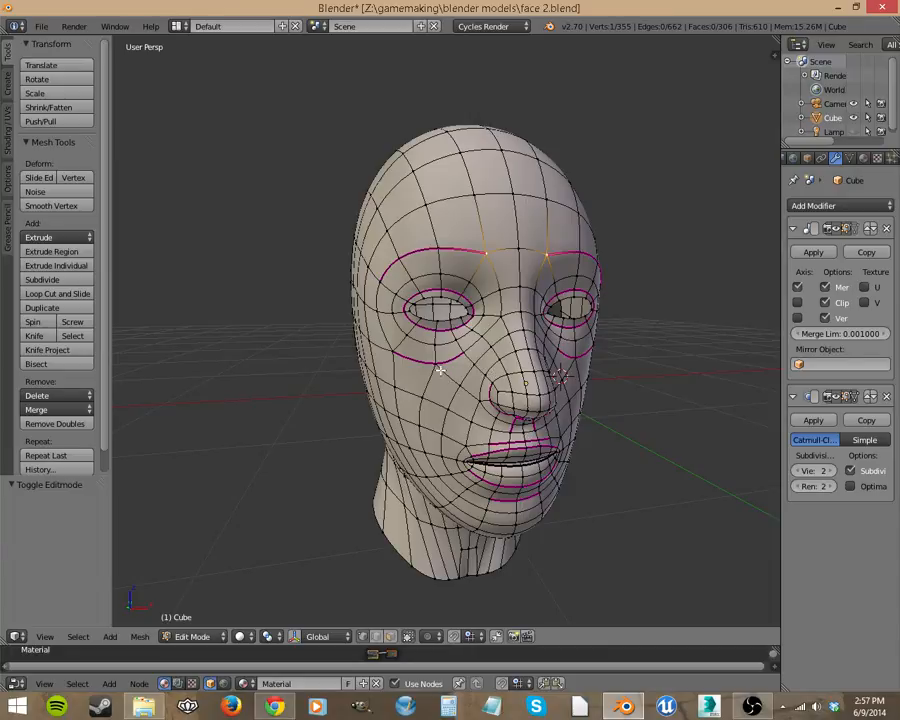
middle_drag(562, 418, 440, 363)
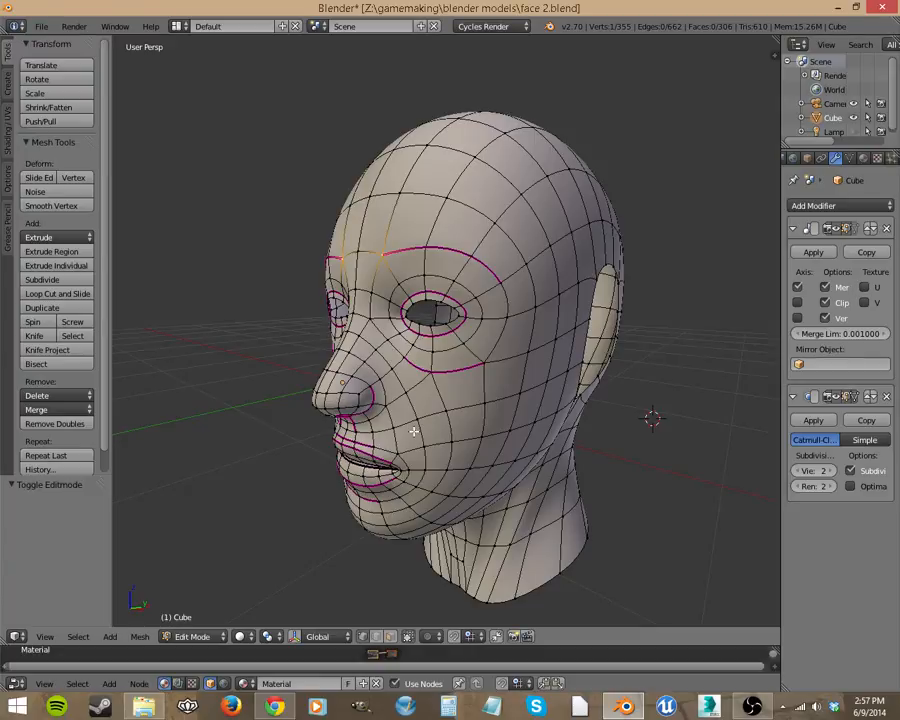
middle_drag(413, 431, 468, 411)
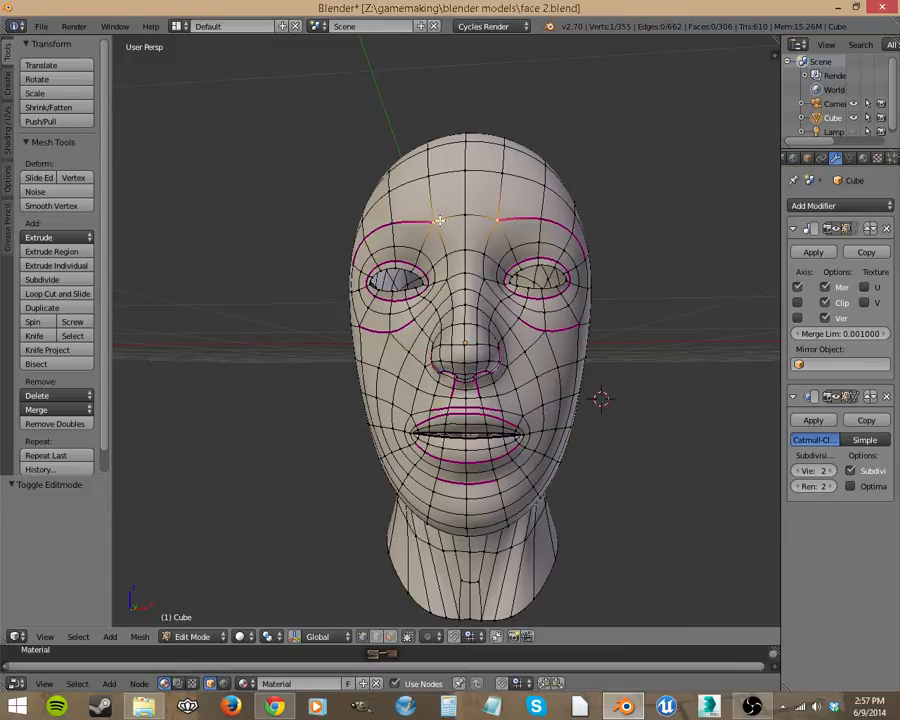
middle_drag(478, 377, 486, 267)
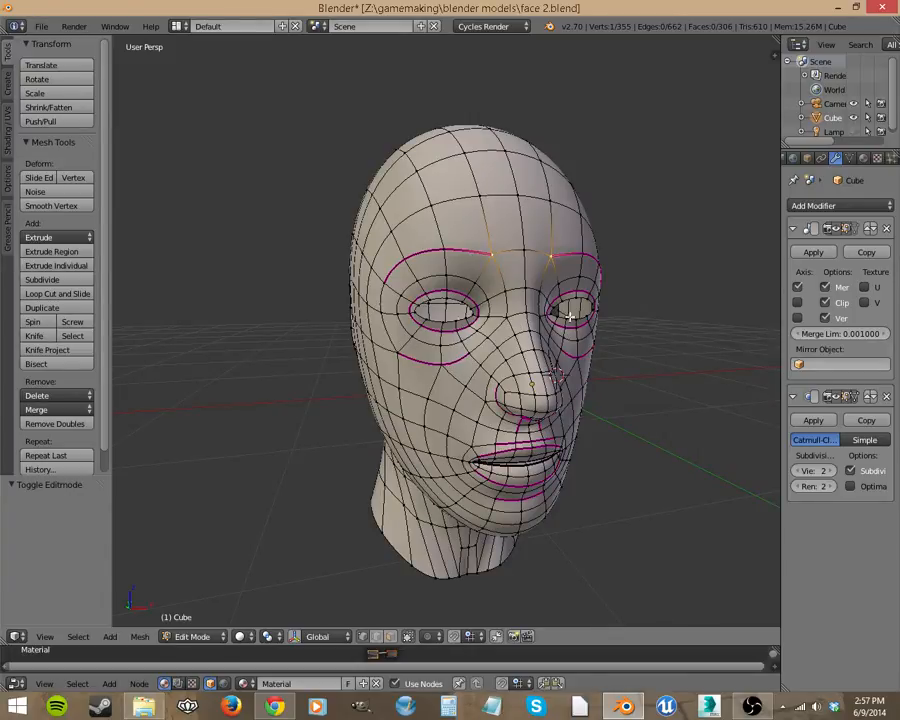
key(Tab)
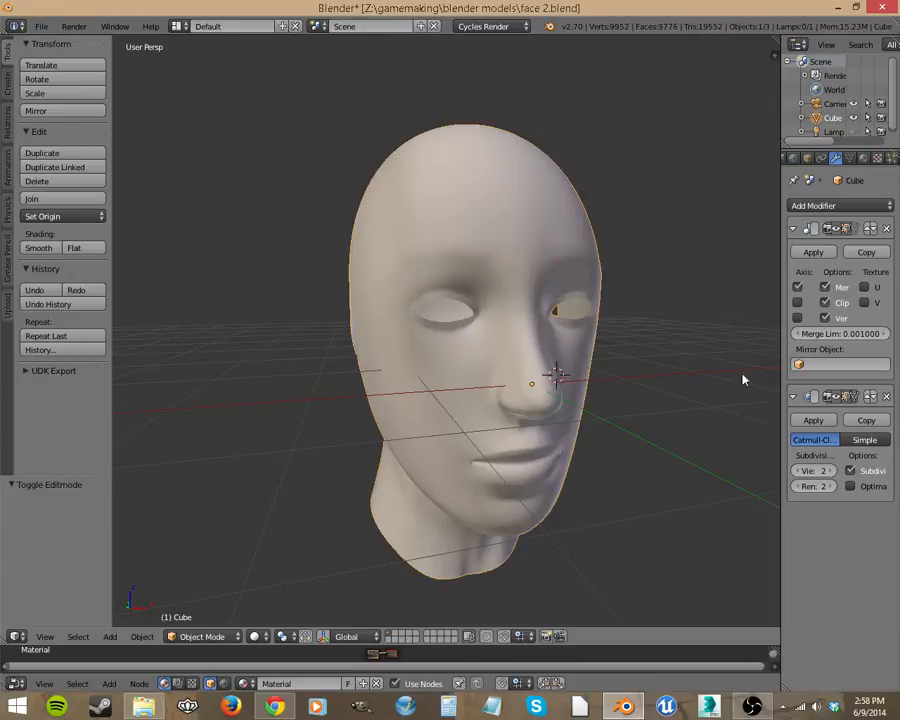
- Apply the head's Mirror and Subdivision Surface modifiers and show the resulting mesh in Edit Mode
click(813, 252)
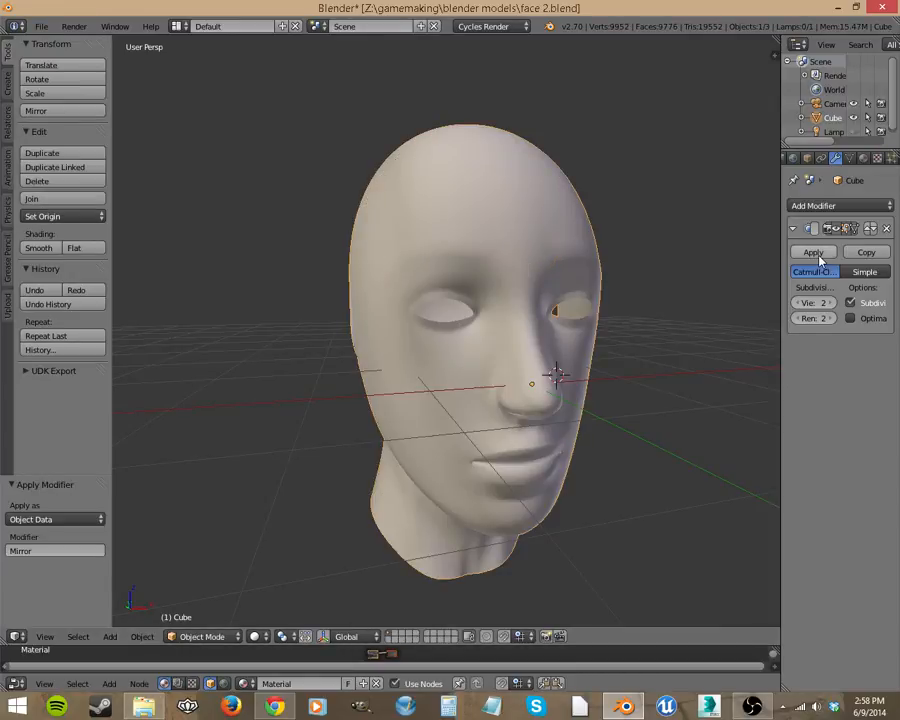
click(813, 252)
key(Tab)
- Select the face's pole vertices together at the inner brows, beside the nose bridge, on the cheeks and above the mouth corners, and examine their placement
middle_drag(735, 307, 528, 340)
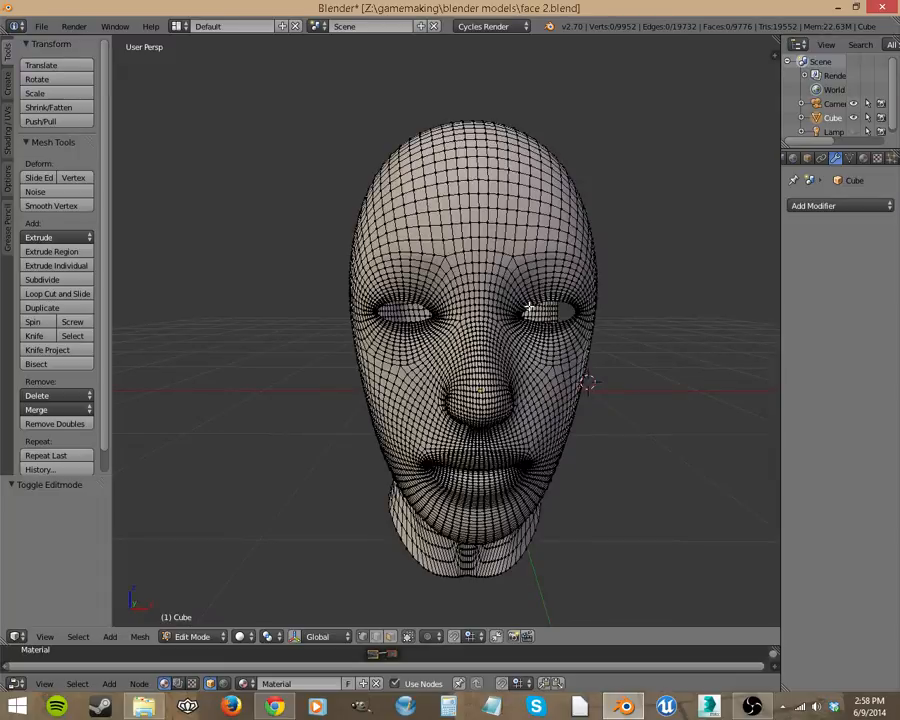
shift+right_click(443, 258)
shift+right_click(366, 351)
middle_drag(530, 426, 497, 408)
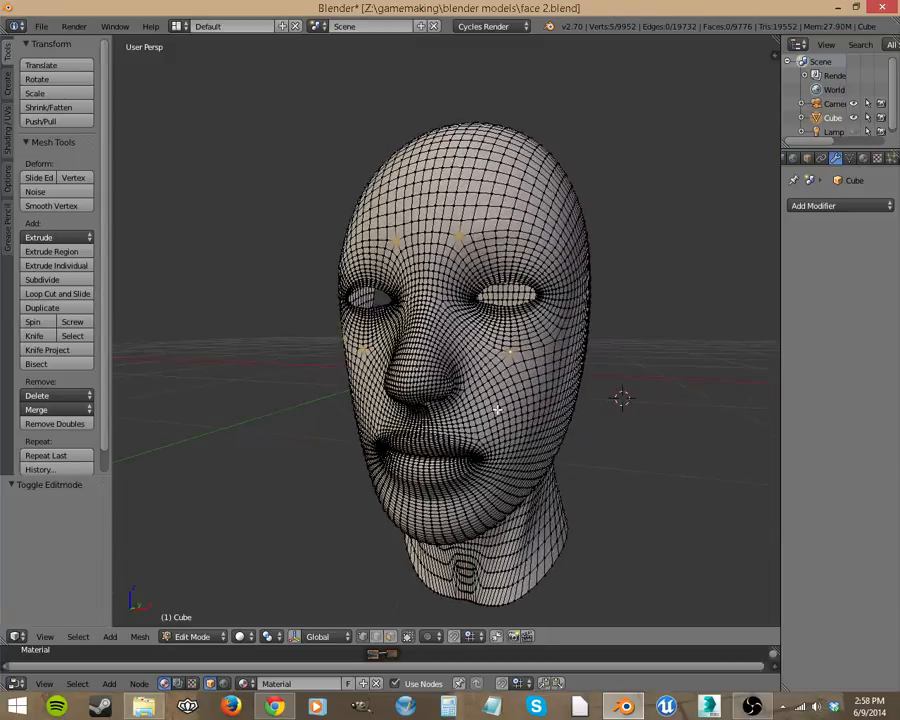
middle_drag(458, 330, 490, 320)
shift+right_click(492, 318)
shift+right_click(491, 318)
middle_drag(459, 377, 437, 356)
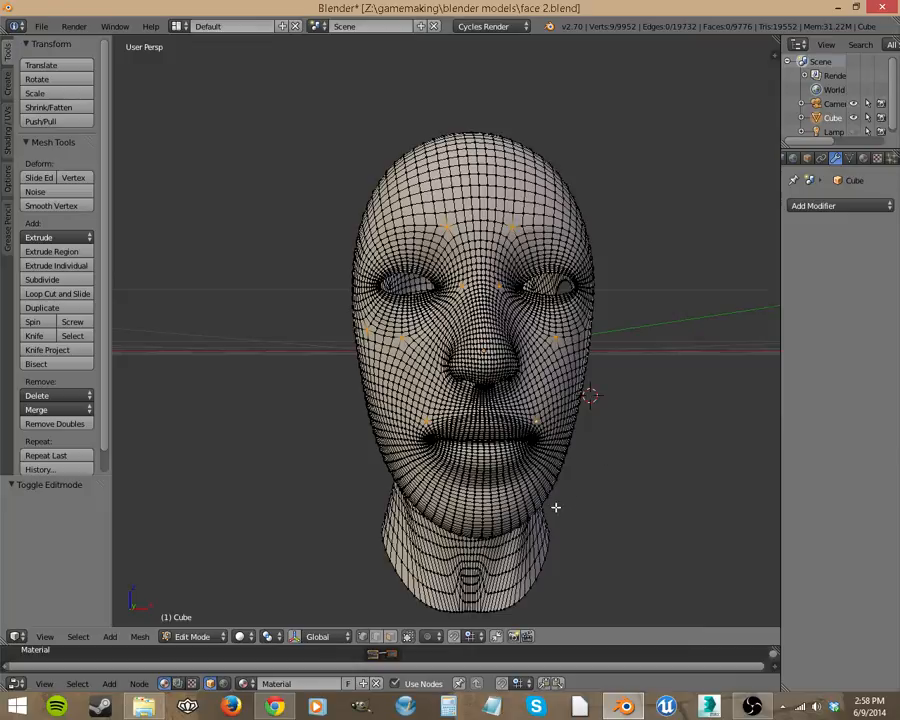
mouse_move(555, 506)
middle_down()
mouse_move(633, 466)
mouse_move(588, 490)
mouse_move(536, 488)
mouse_move(499, 521)
mouse_move(542, 496)
middle_up()
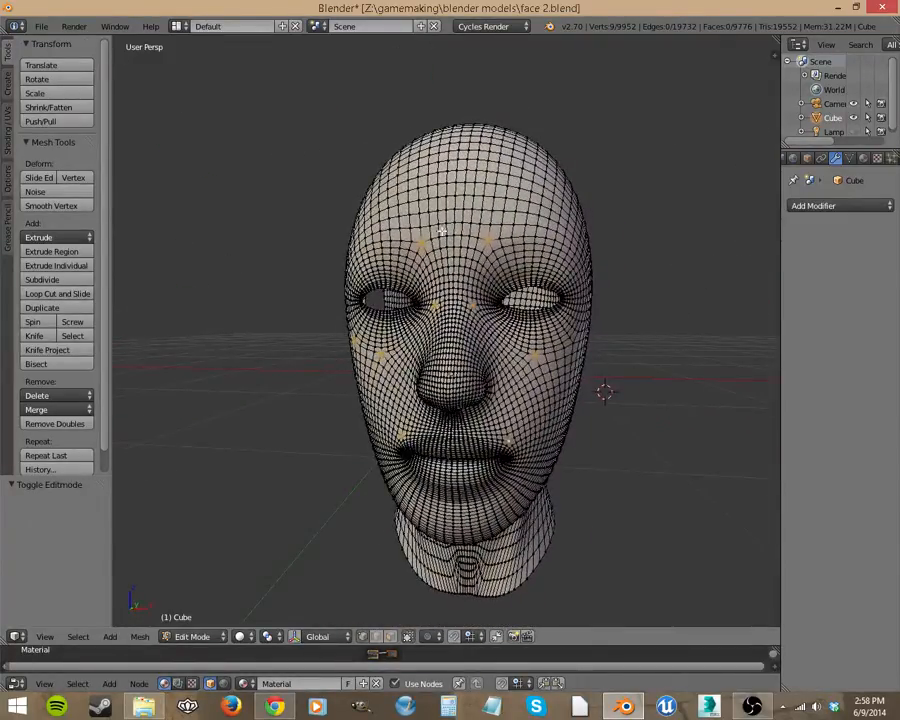
middle_drag(392, 214, 555, 255)
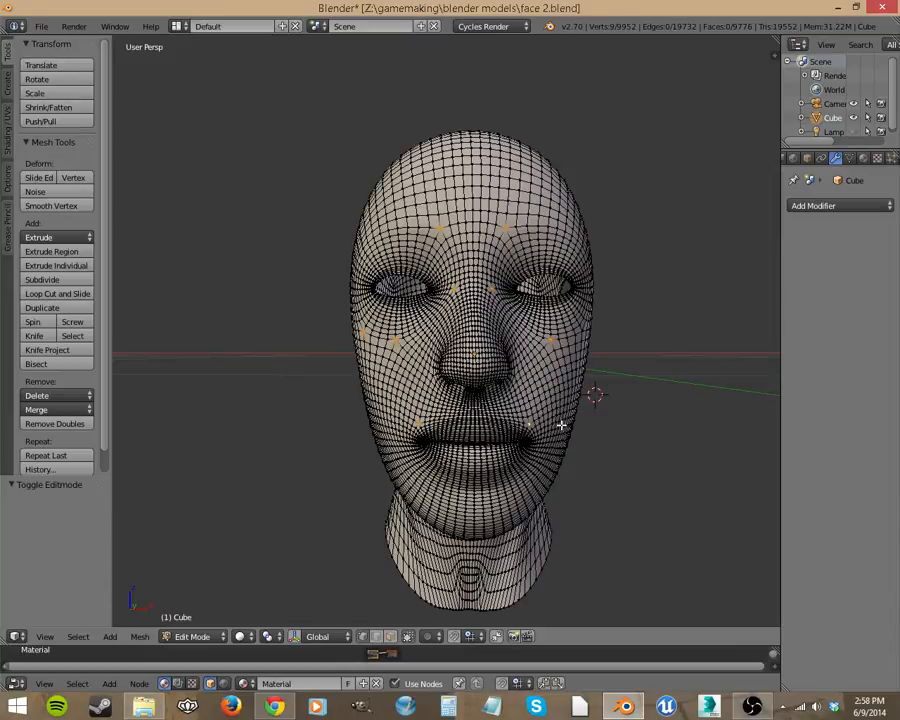
middle_drag(561, 425, 518, 434)
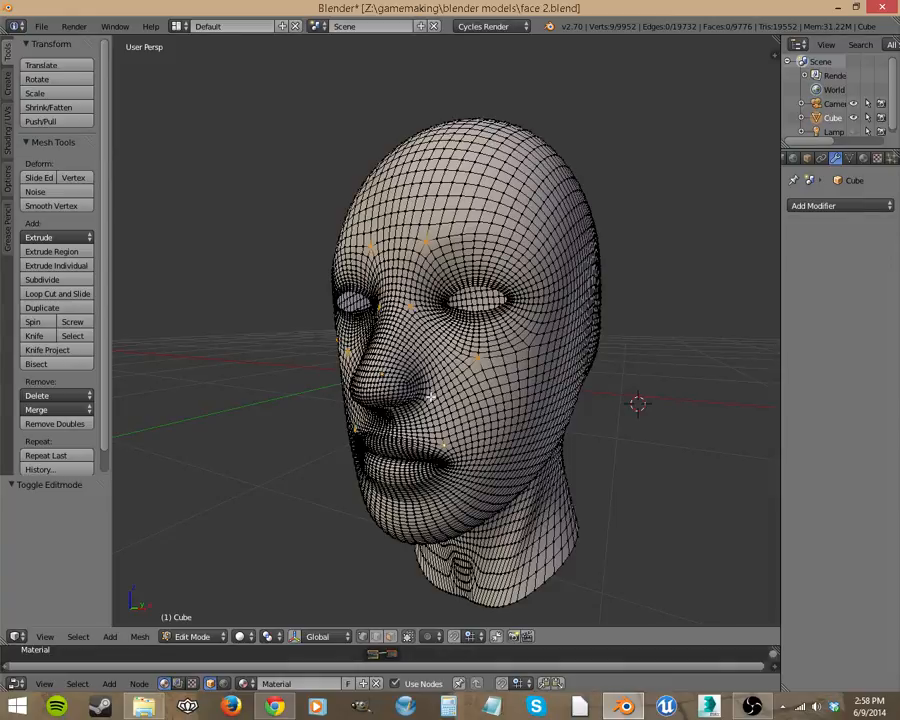
middle_drag(436, 494, 478, 490)
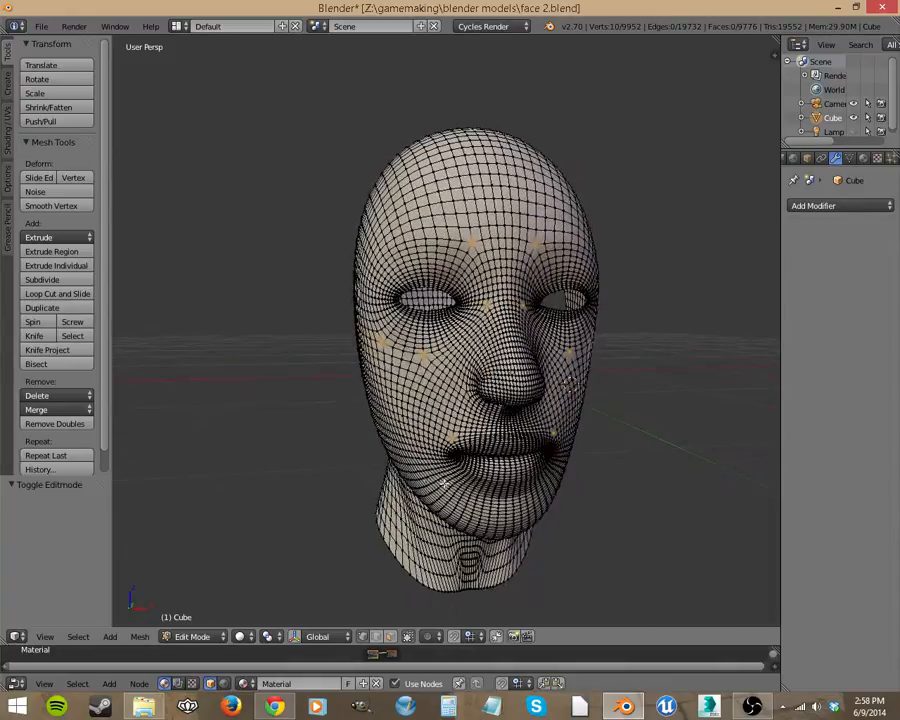
- Open the recent file push pins.blend, replace the render result with the 3D view, and bring the middle pin close outside camera view
click(41, 26)
mouse_move(75, 71)
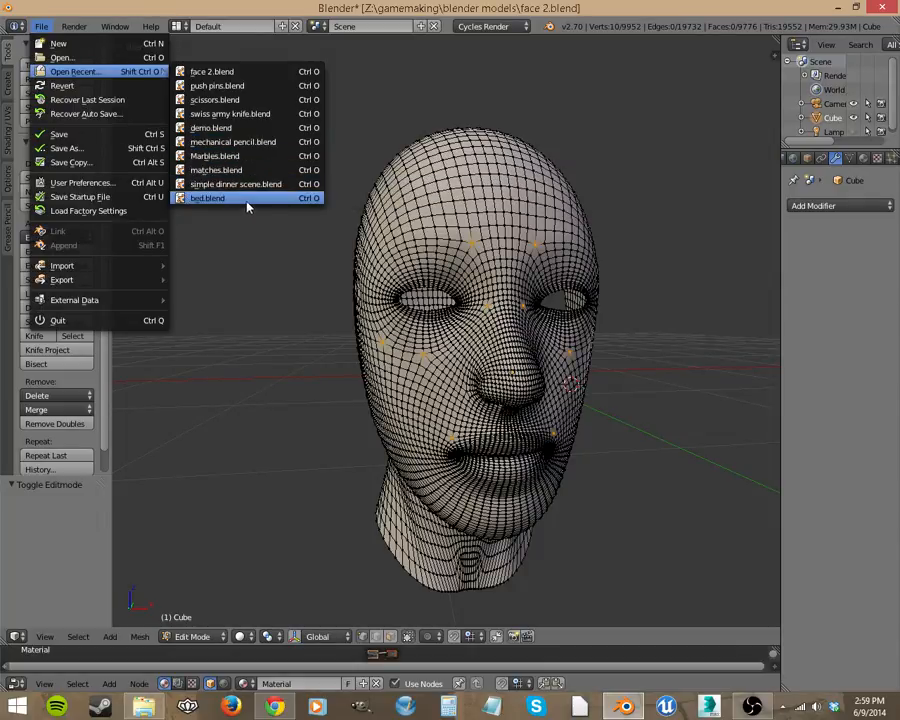
click(272, 86)
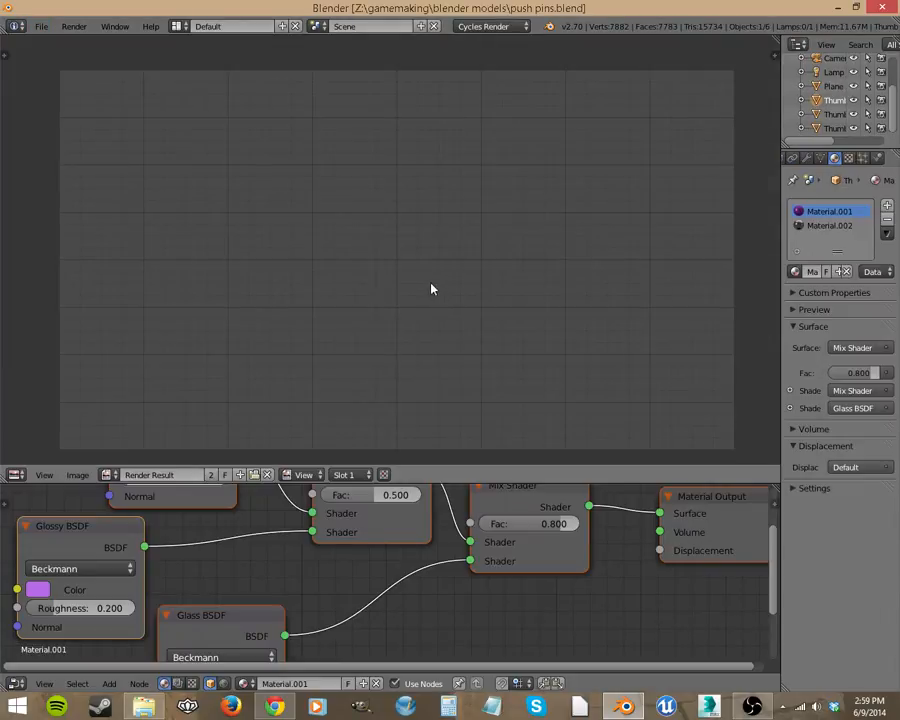
key(shift+F5)
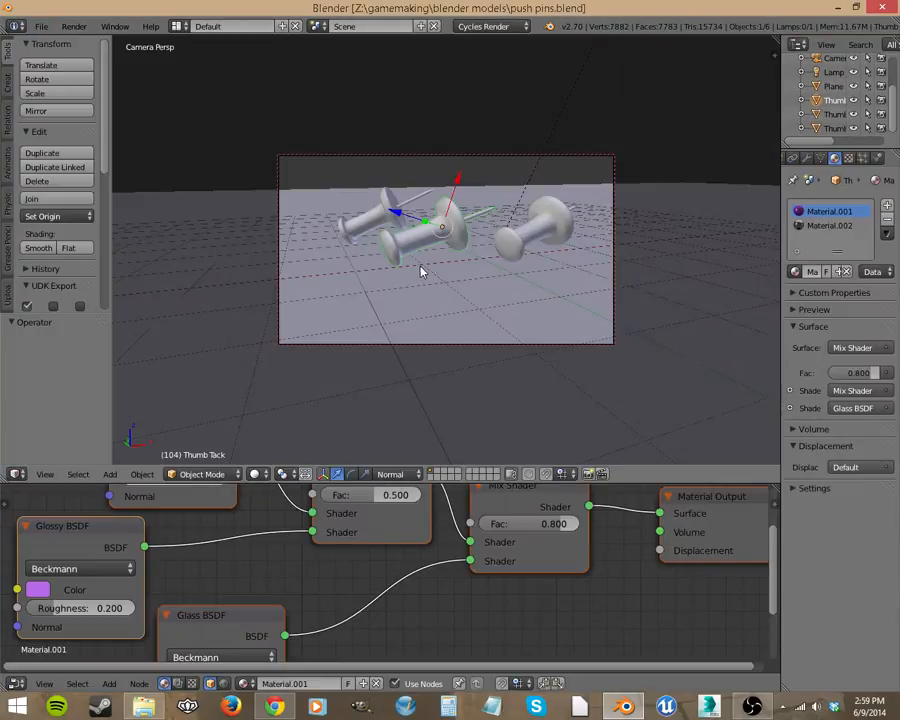
key(KP_0)
scroll(434, 265, up, 5)
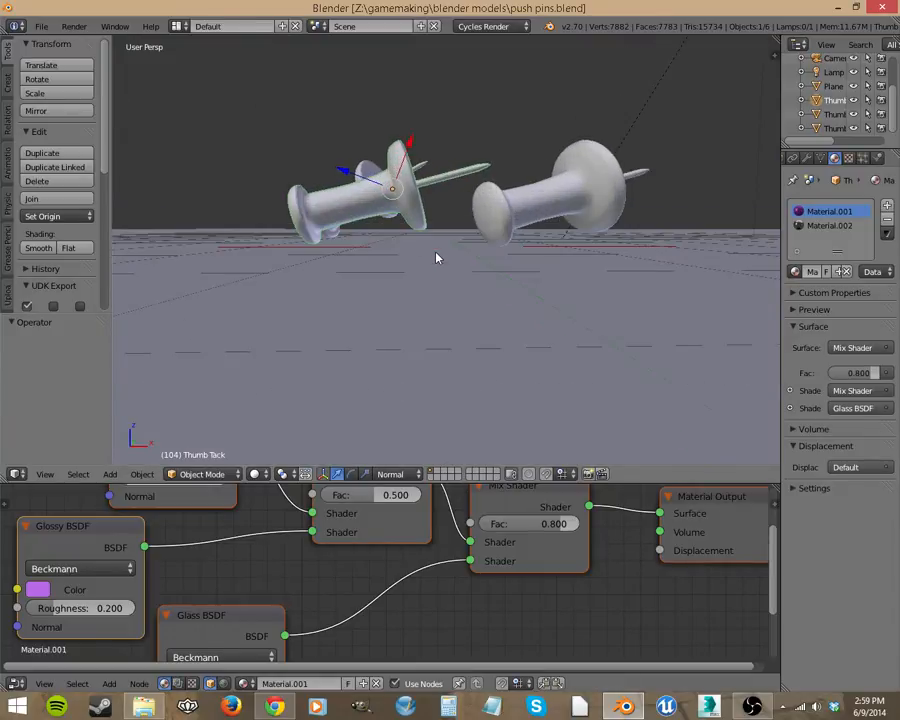
middle_drag(418, 254, 447, 298)
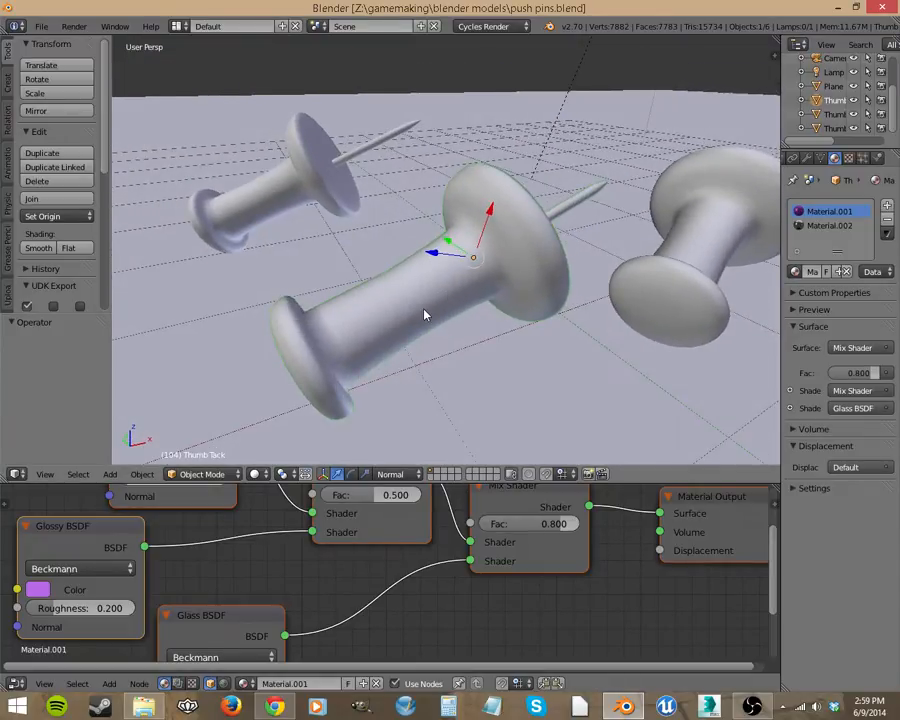
- In Edit Mode, dissolve the central pole vertex on the middle pin's free end cap
key(Tab)
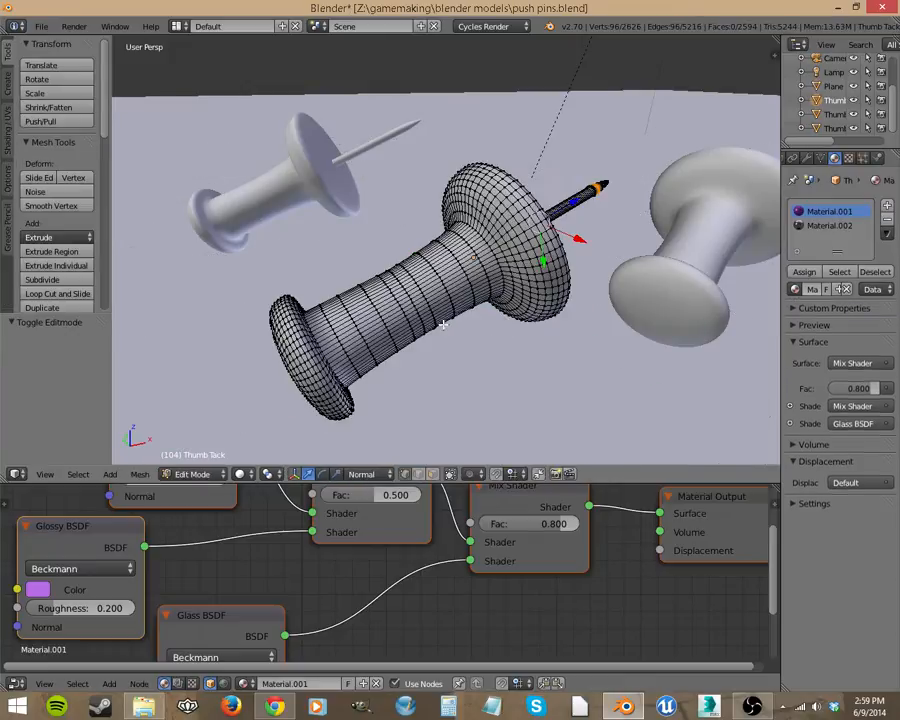
middle_drag(446, 348, 471, 308)
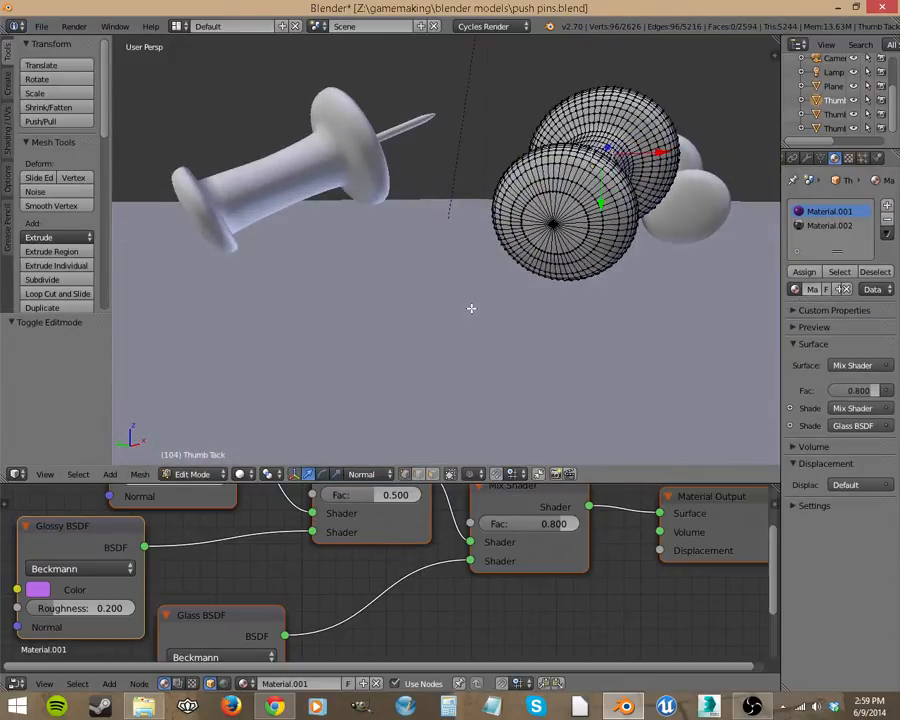
scroll(594, 236, up, 3)
middle_drag(697, 243, 628, 192)
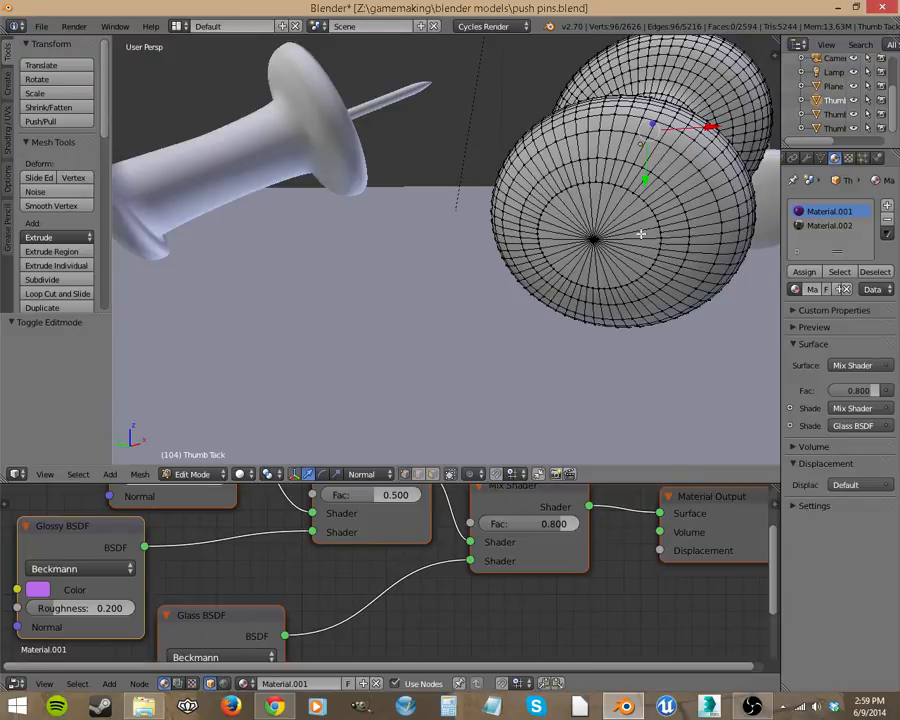
right_click(593, 240)
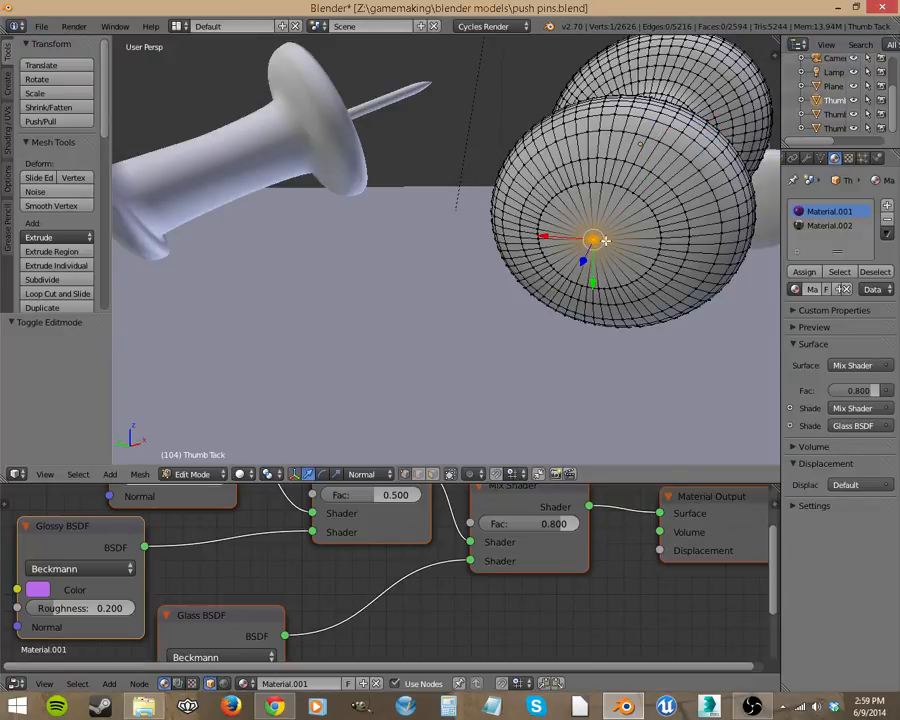
key(x)
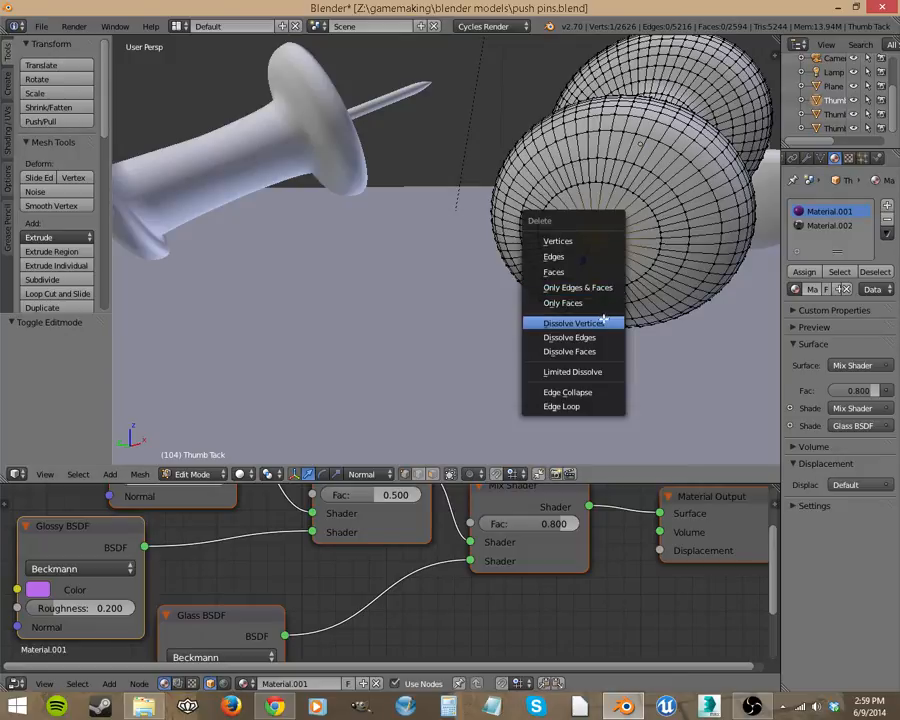
click(595, 323)
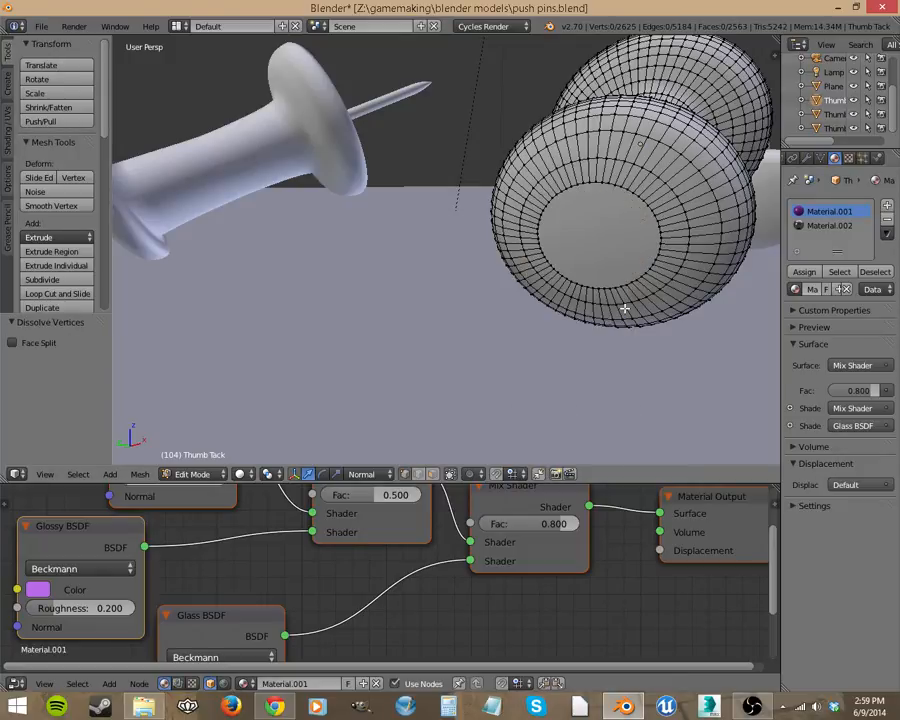
- Examine the flat end cap and surrounding loops from several angles, preview the pin in rendered shading, and return to solid shading
middle_drag(568, 308, 611, 304)
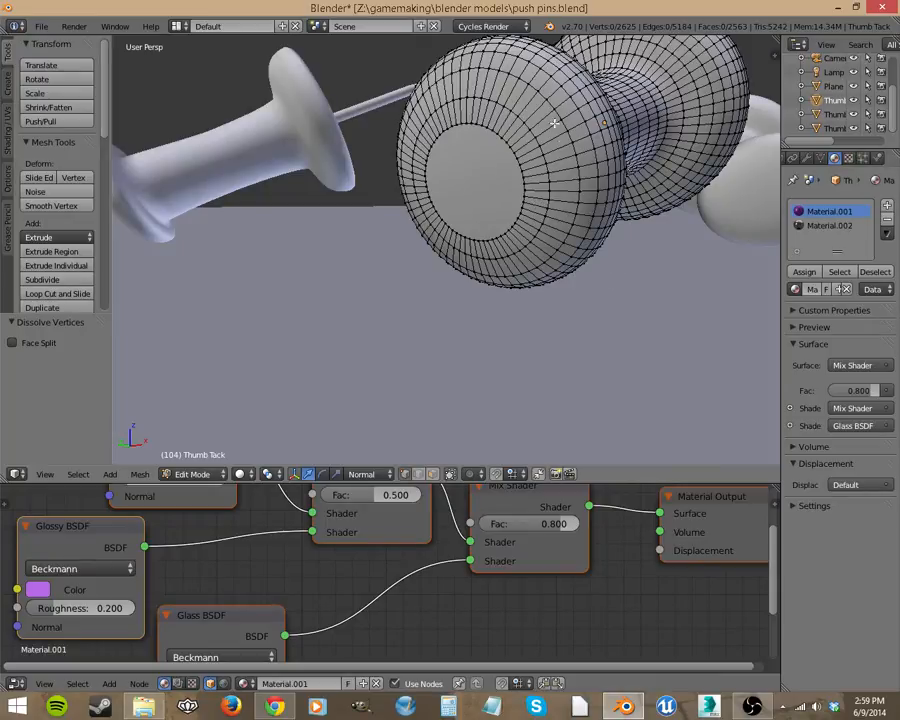
middle_drag(521, 131, 354, 112)
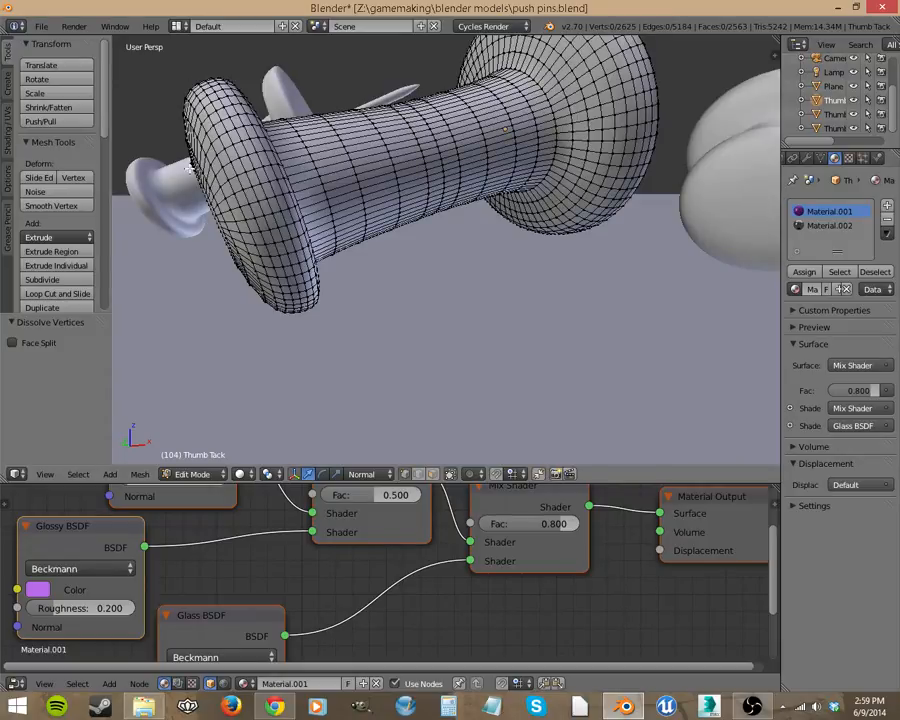
middle_drag(236, 248, 264, 249)
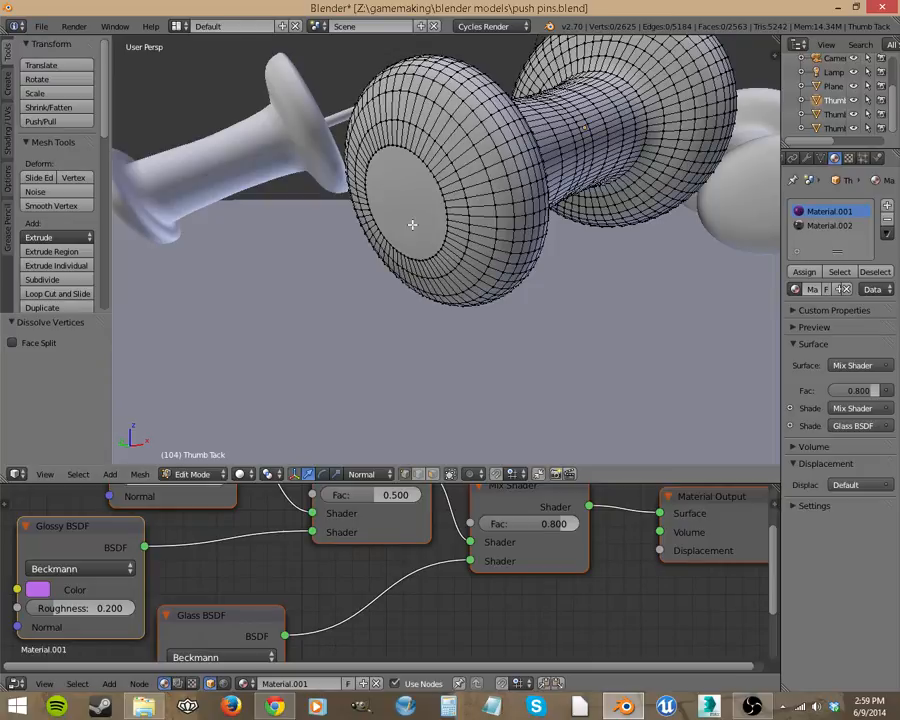
key(shift+z)
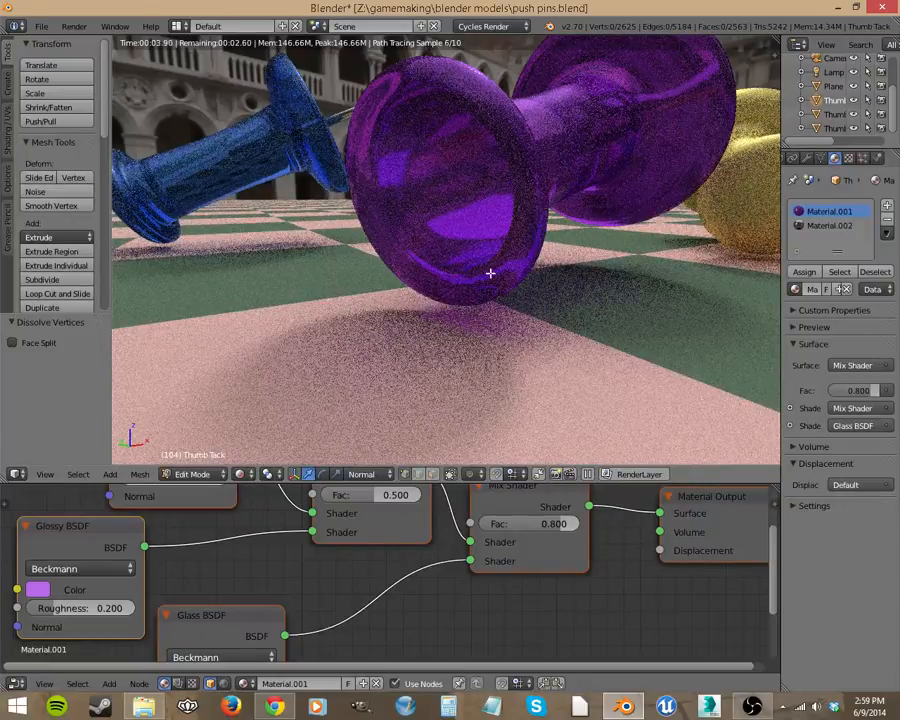
key(shift+z)
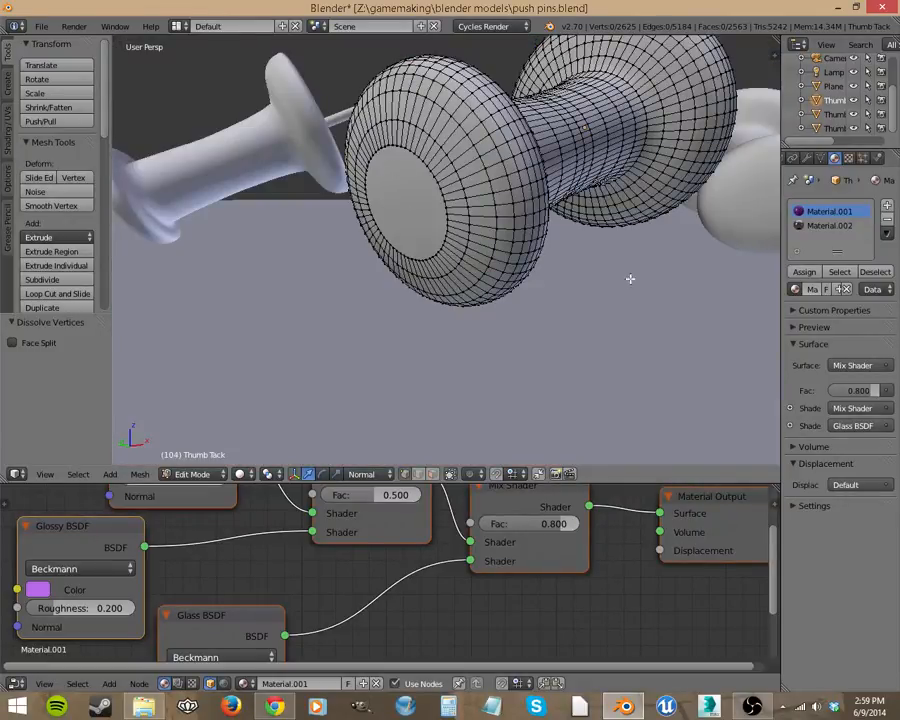
- Focus on an inner-ring vertex of the pin's needle-side flange and examine where the needle meets it
middle_drag(630, 278, 405, 217)
right_click(405, 217)
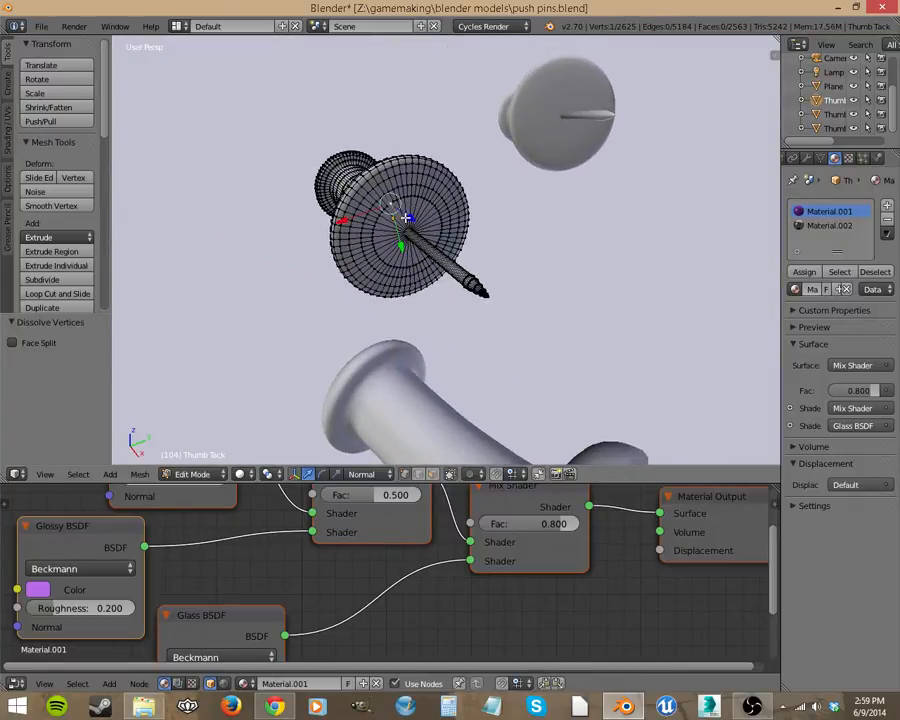
key(KP_Decimal)
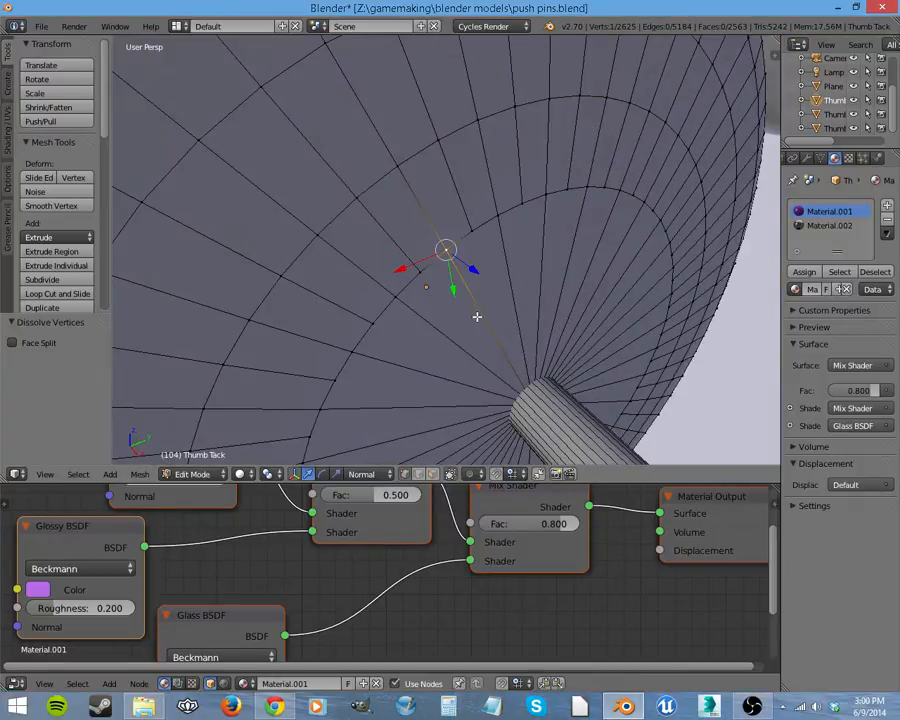
scroll(477, 316, down, 3)
middle_drag(478, 340, 493, 322)
shift+middle_drag(493, 322, 462, 176)
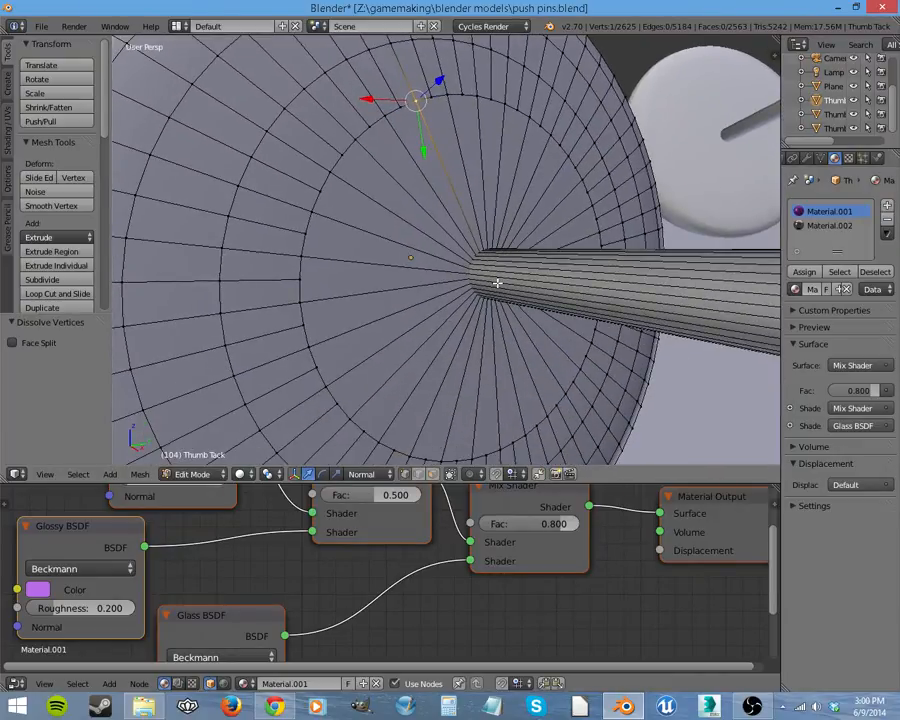
- Try to select the needle as a separate object in Object Mode, and return to Edit Mode
key(Tab)
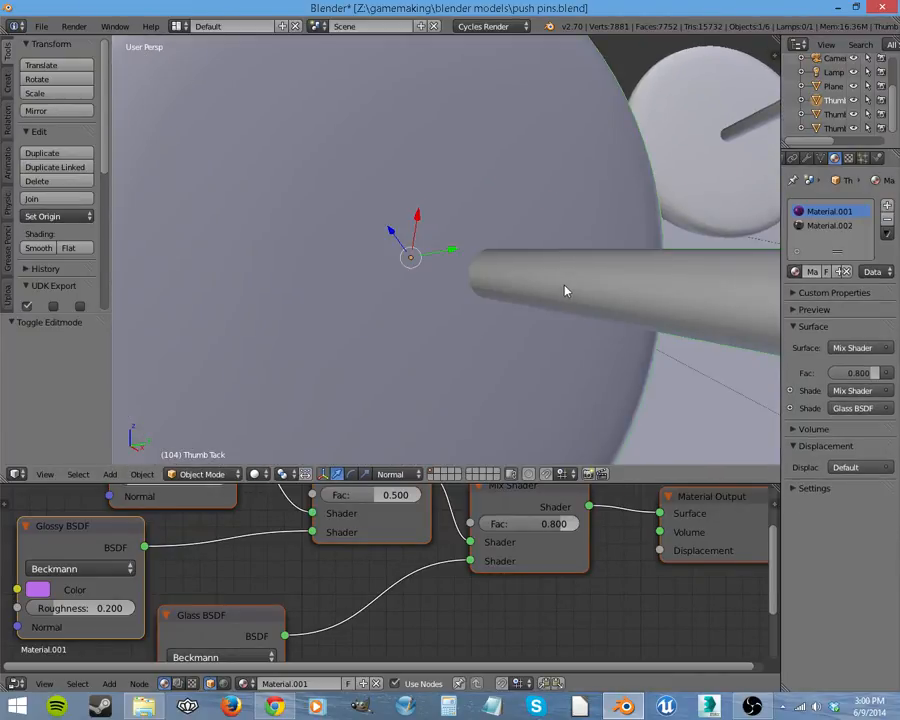
right_click(572, 284)
right_click(532, 282)
key(Tab)
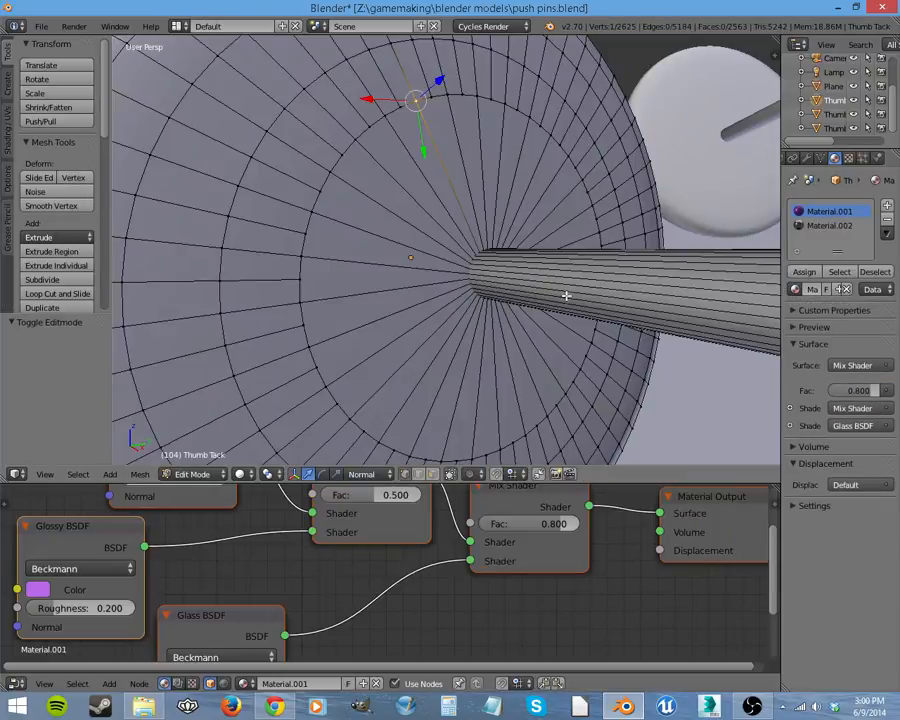
- Clear the vertex selection, select the whole needle as linked geometry and hide it
key(a)
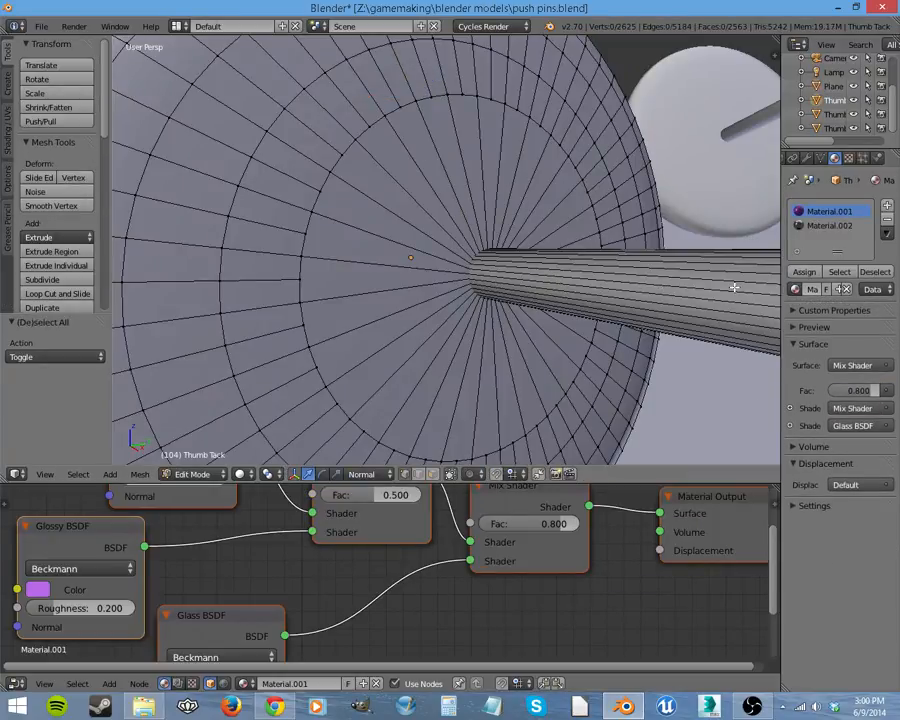
scroll(724, 291, down, 5)
key(l)
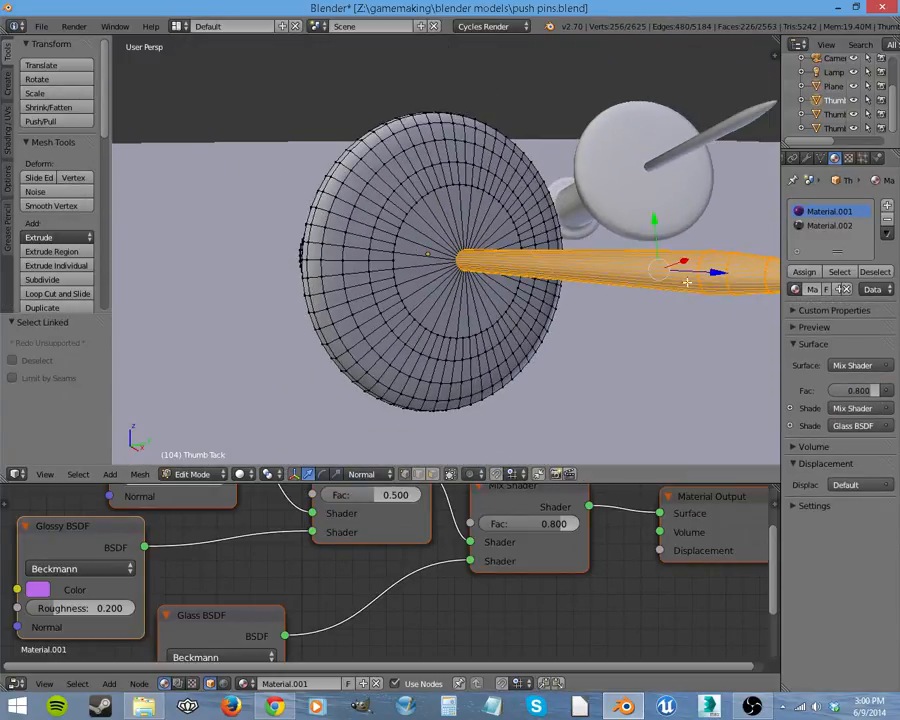
key(h)
- Dissolve the central pole vertex on the needle-side face of the pin's flange
right_click(463, 261)
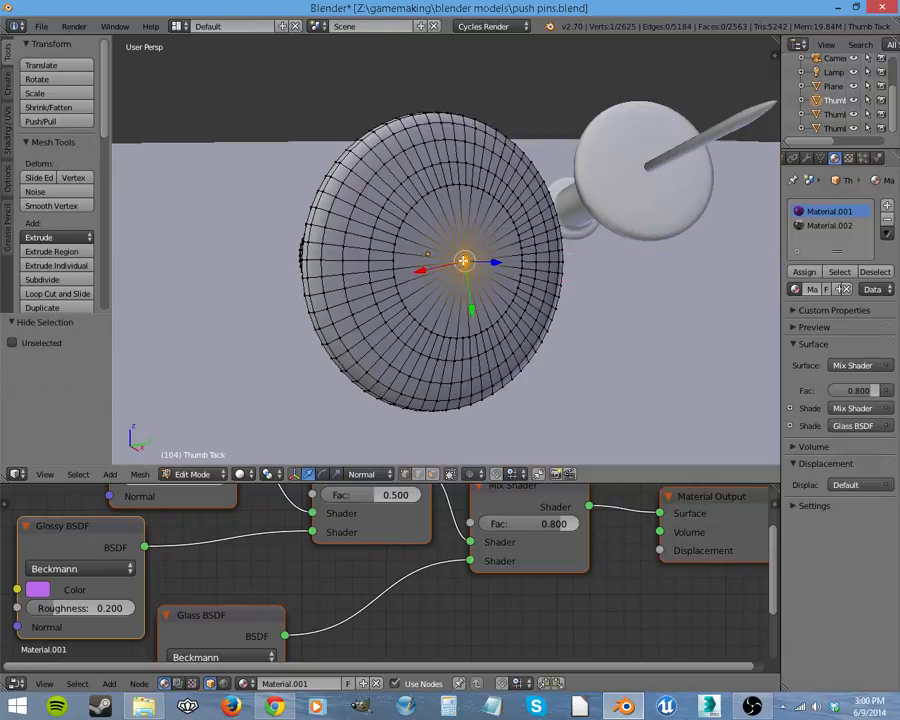
key(x)
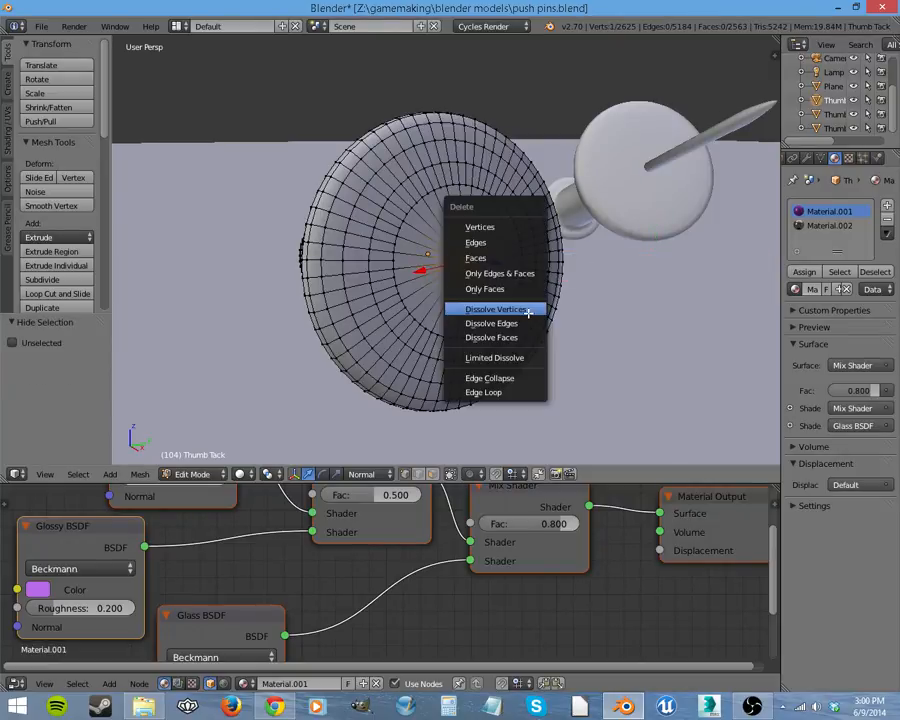
click(497, 309)
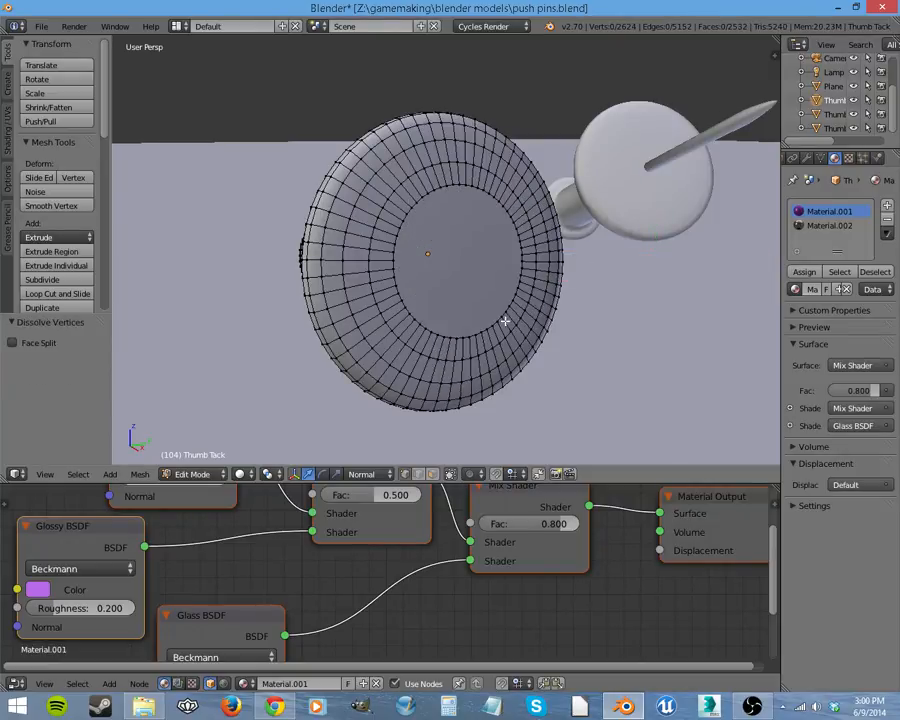
scroll(464, 313, up, 4)
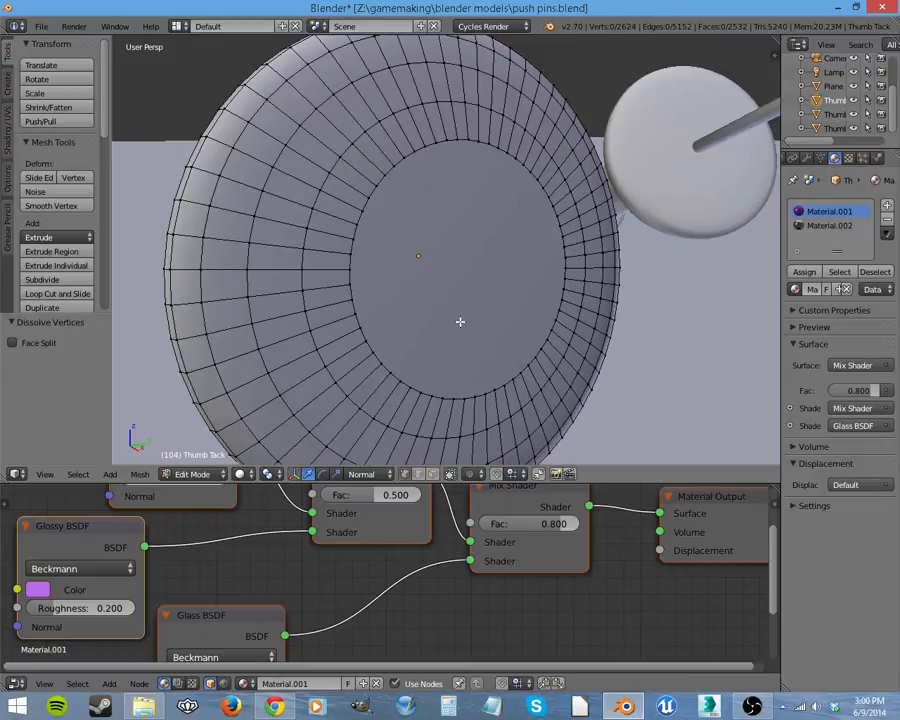
- Preview the pin's dissolved end face in rendered shading, return to solid shading and reveal the hidden needle
key(shift+z)
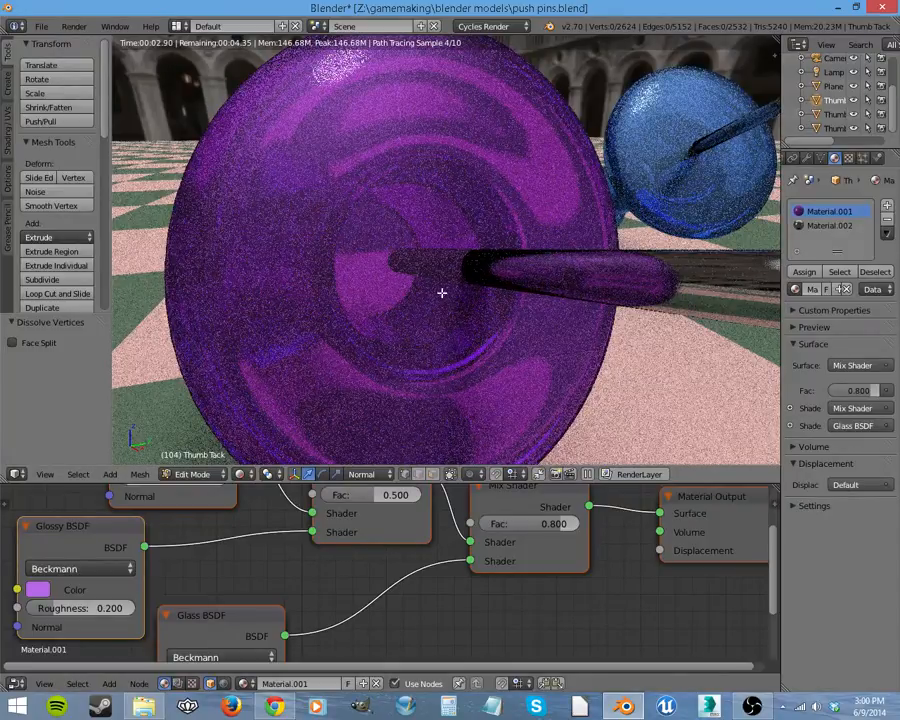
key(shift+z)
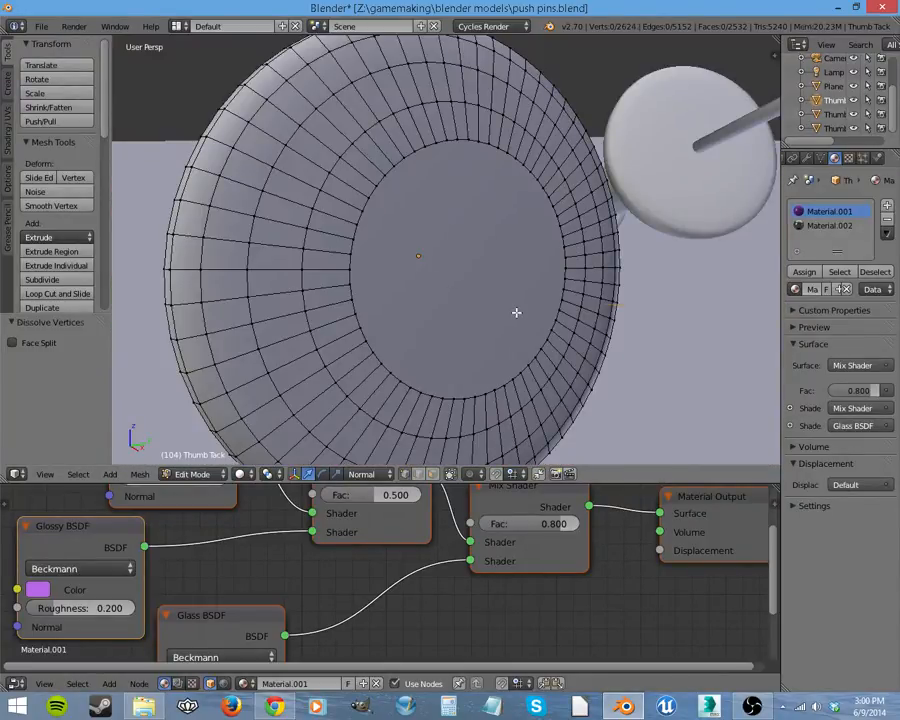
key(alt+h)
middle_drag(357, 316, 536, 233)
key(KP_Decimal)
scroll(534, 234, down, 8)
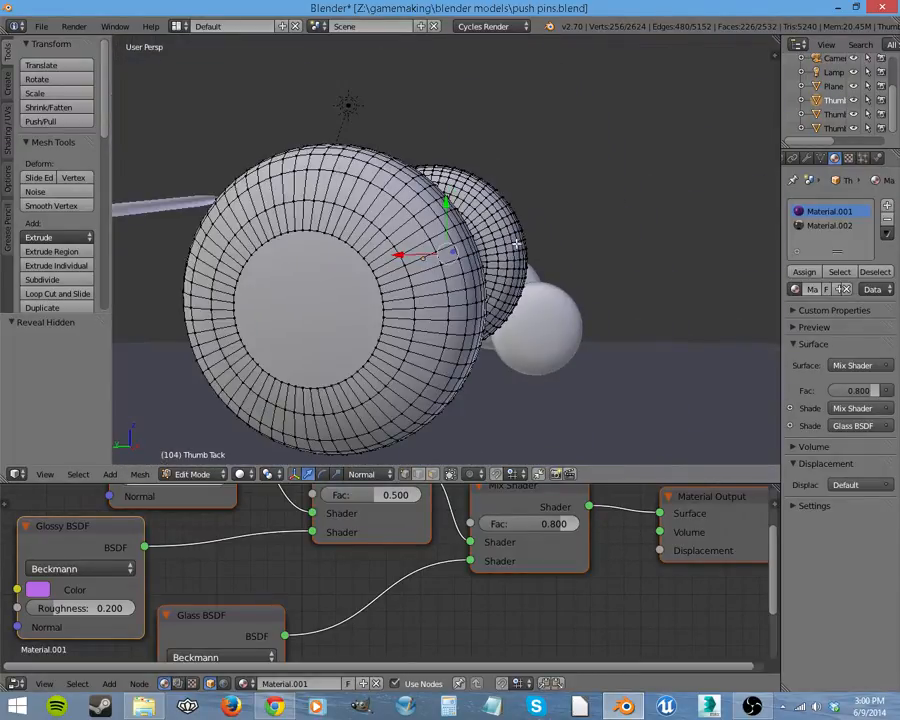
middle_drag(391, 323, 368, 356)
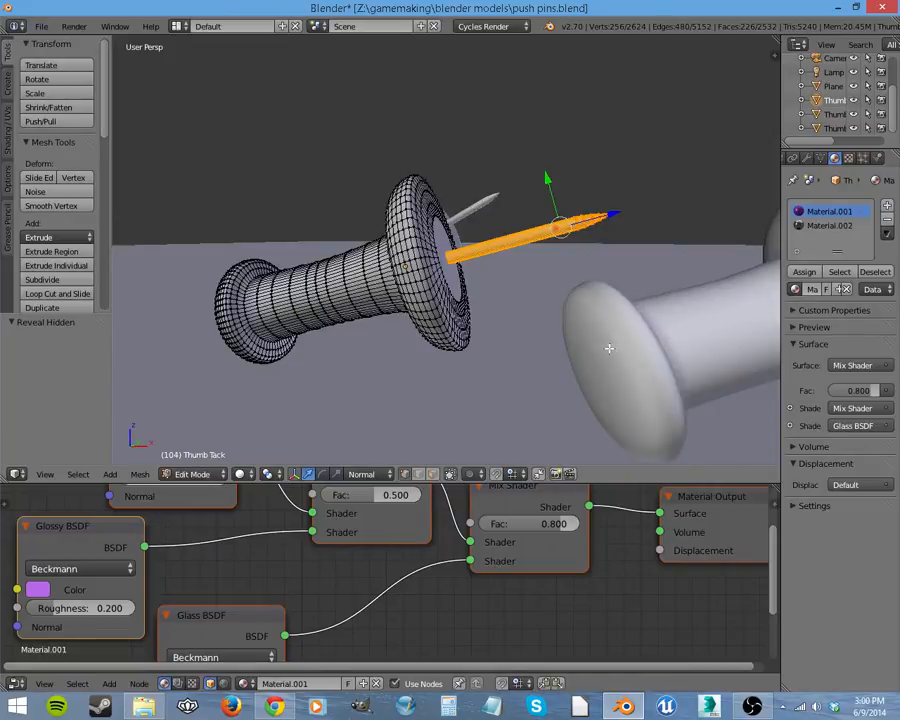
- Switch to editing the neighbouring yellow push pin and dissolve the central pole vertex on its head's flat end
key(Tab)
right_click(634, 365)
key(Tab)
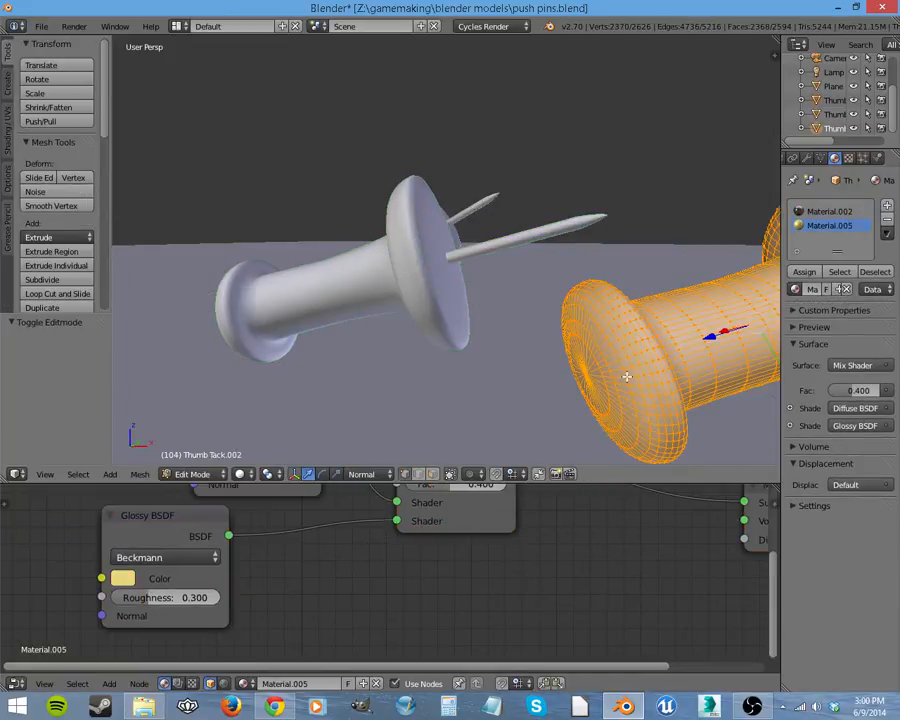
middle_drag(627, 373, 620, 350)
right_click(618, 346)
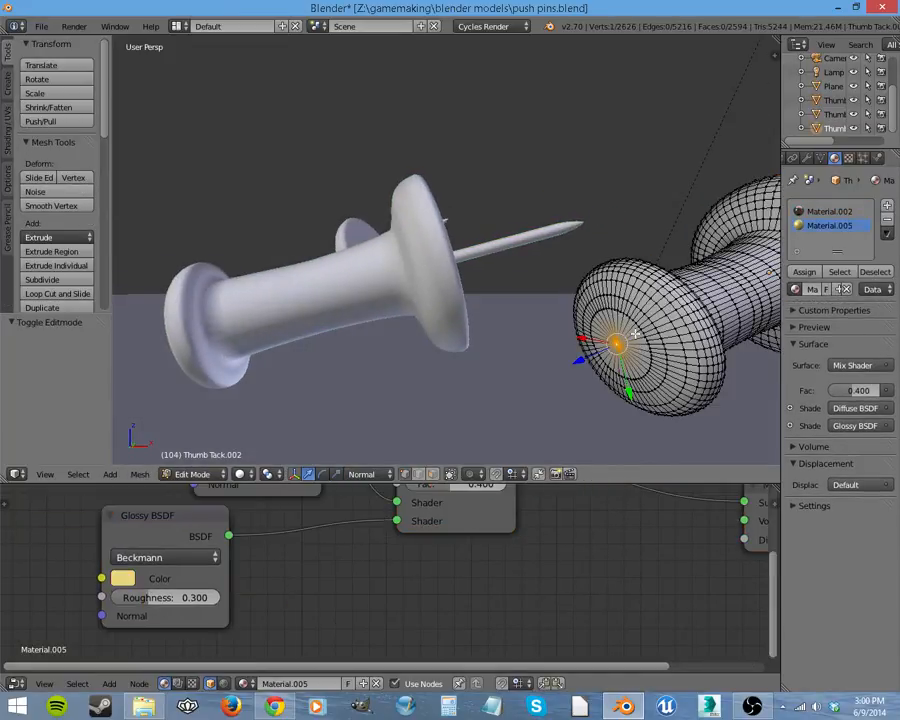
key(x)
click(630, 334)
scroll(576, 342, up, 6)
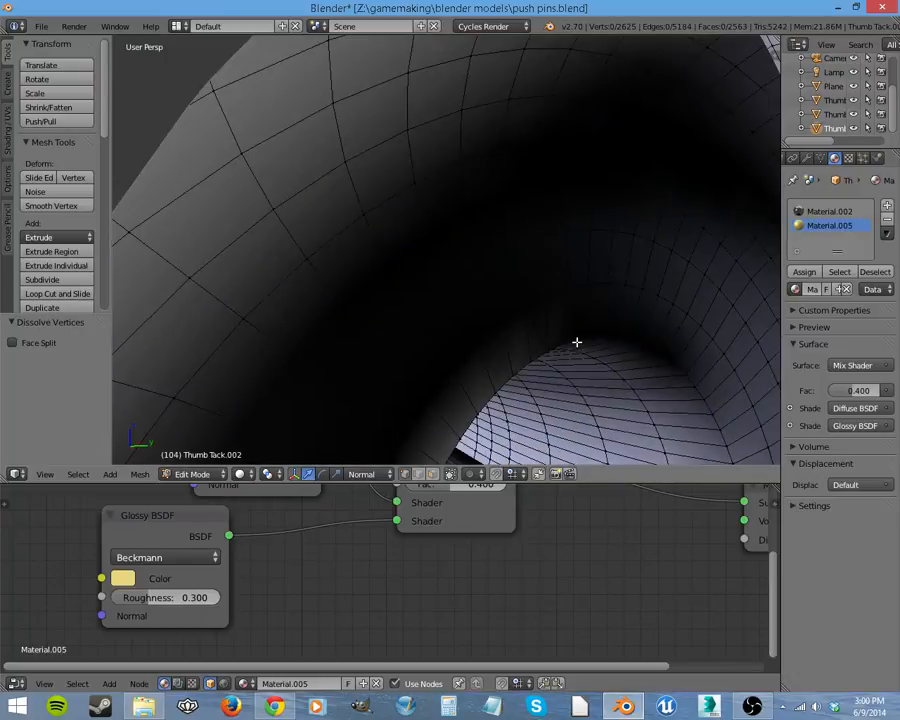
scroll(576, 342, down, 6)
scroll(661, 366, down, 5)
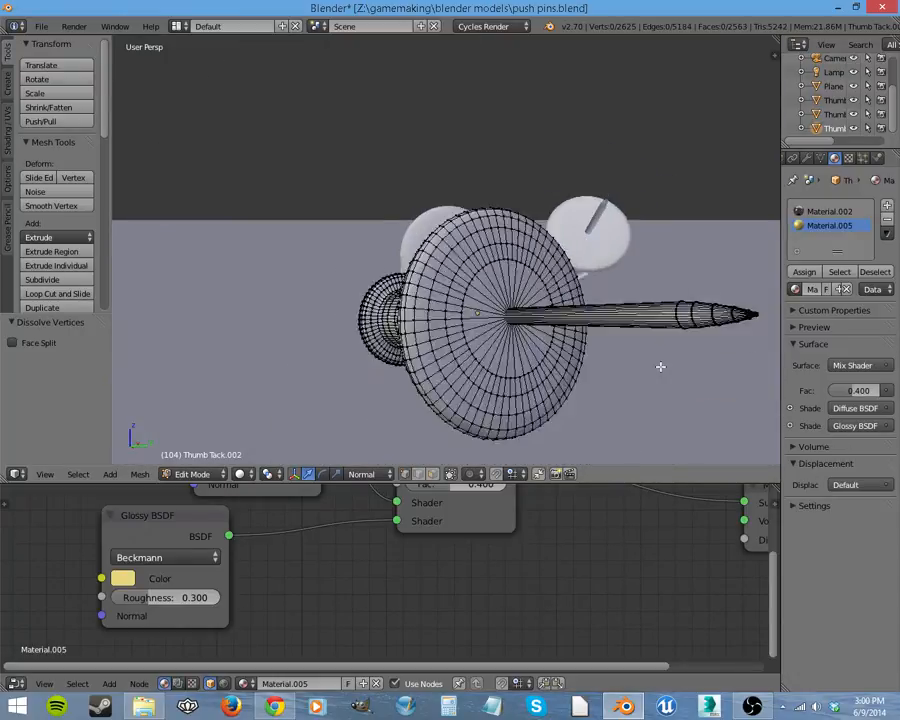
- Select this pin's whole needle as linked geometry and hide it
scroll(627, 353, up, 3)
middle_drag(631, 356, 611, 362)
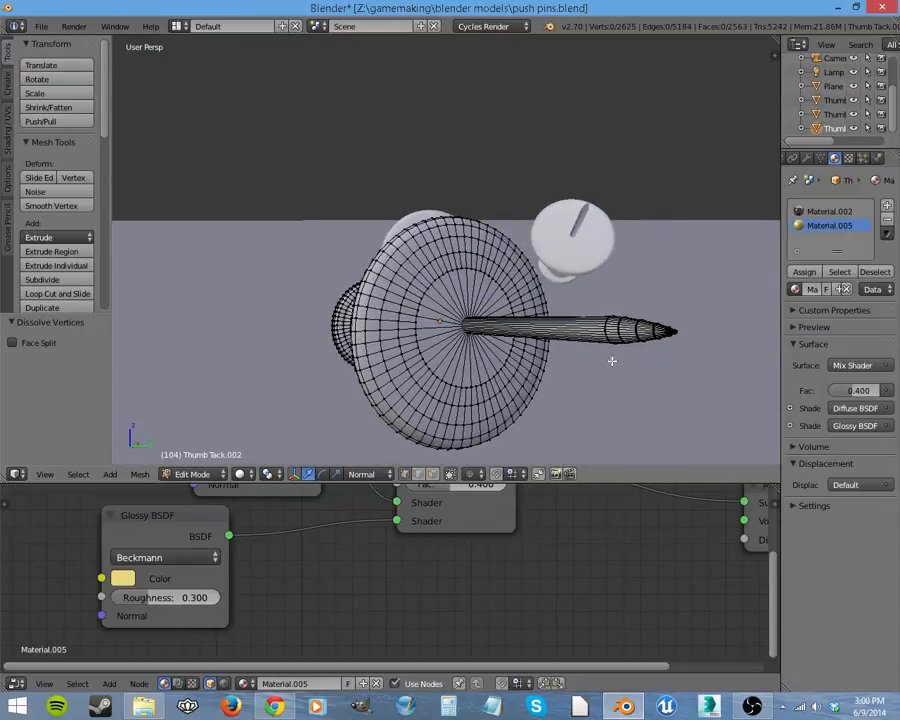
right_click(620, 337)
key(l)
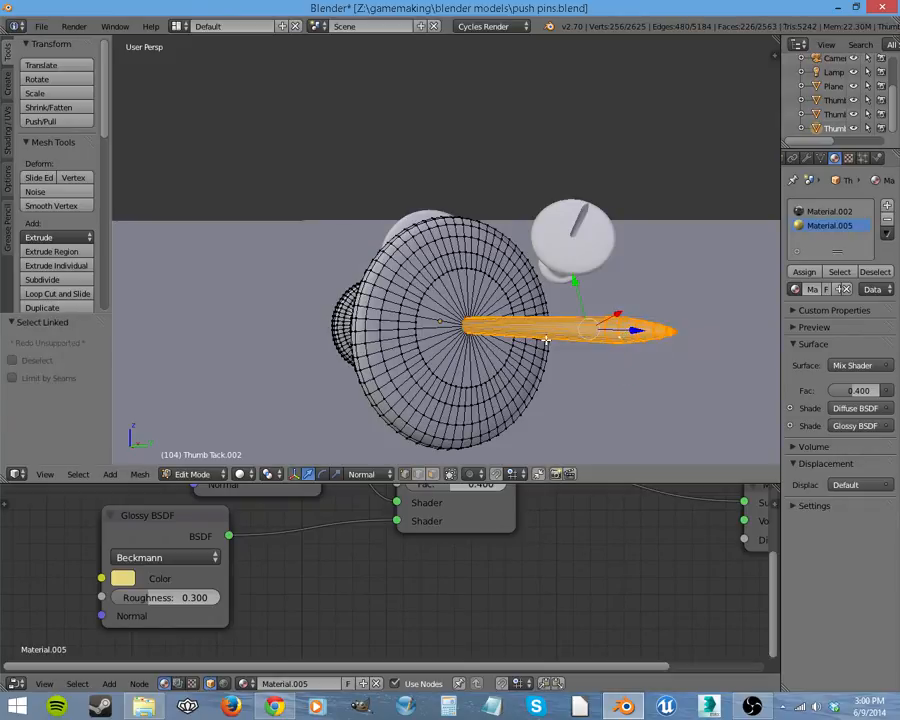
key(h)
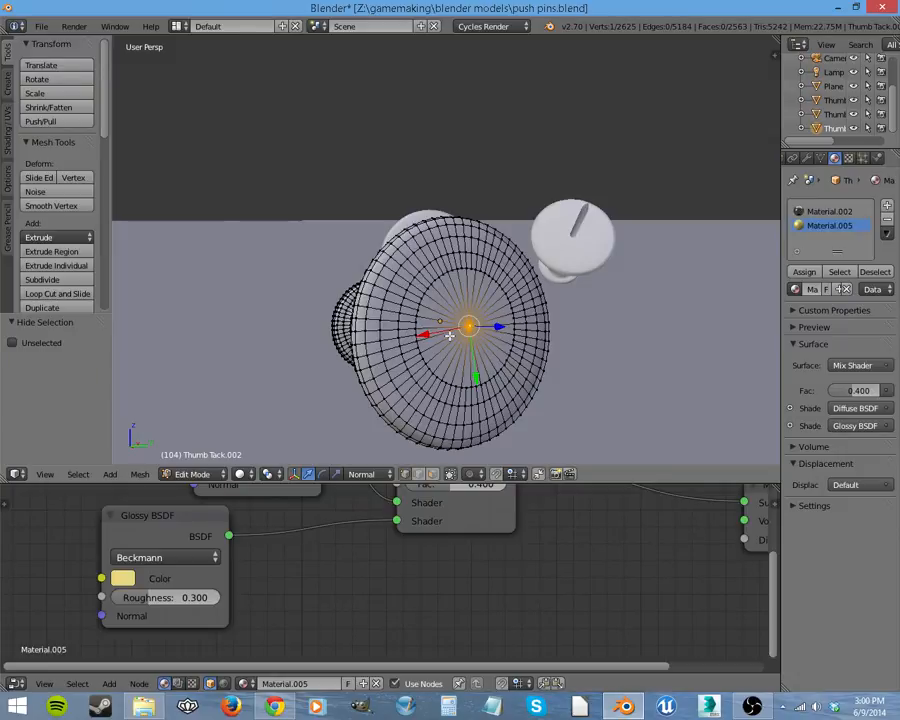
- Dissolve the central pole vertex on the needle-side face of this pin's flange
middle_drag(474, 343, 390, 365)
scroll(489, 355, up, 2)
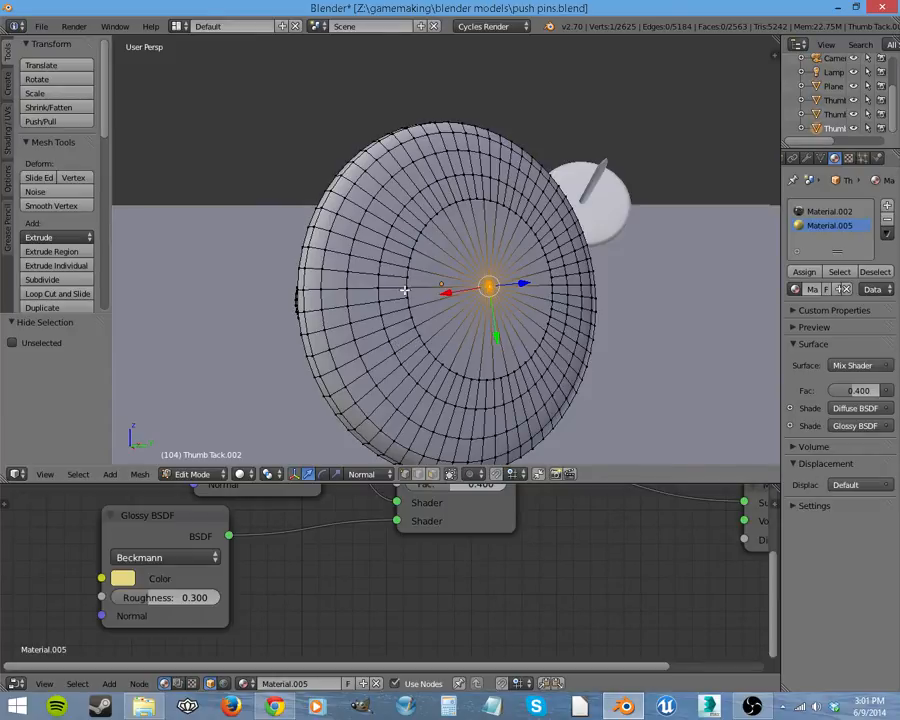
middle_drag(344, 297, 378, 320)
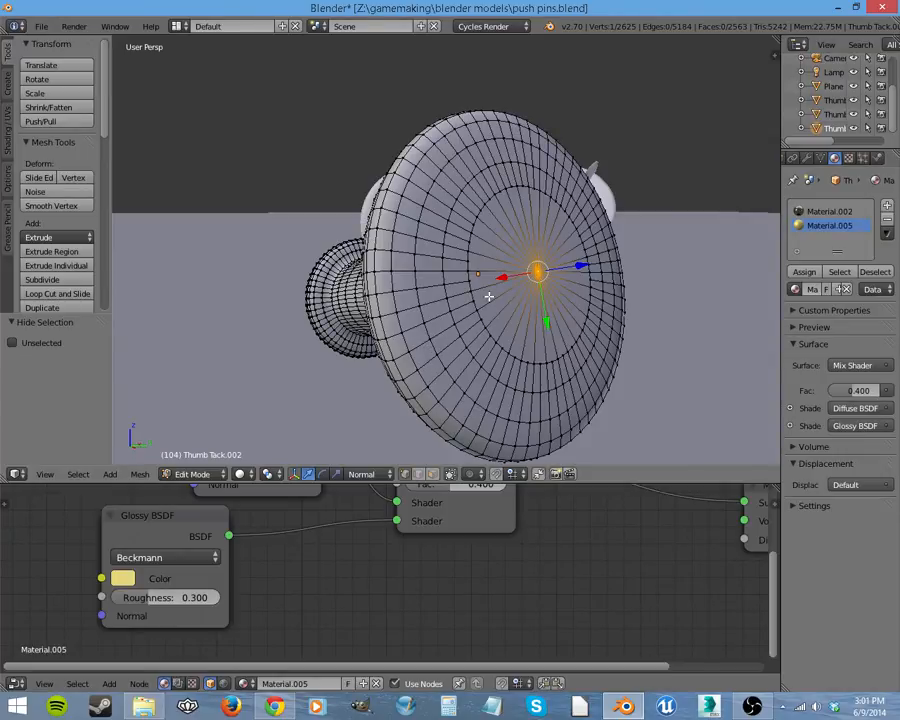
key(x)
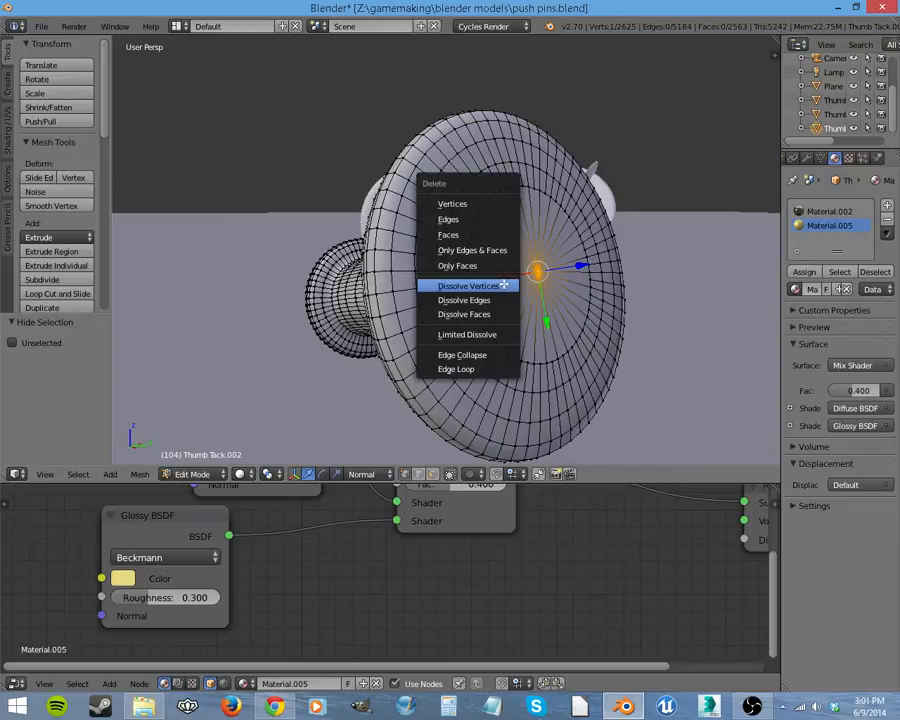
click(503, 285)
middle_drag(522, 281, 469, 309)
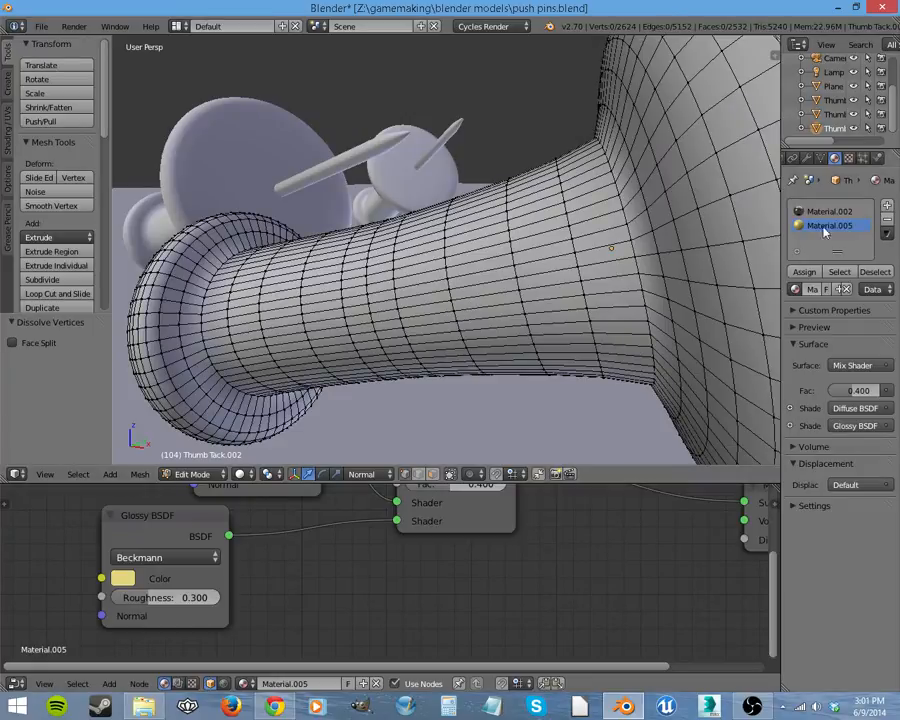
click(806, 157)
click(840, 205)
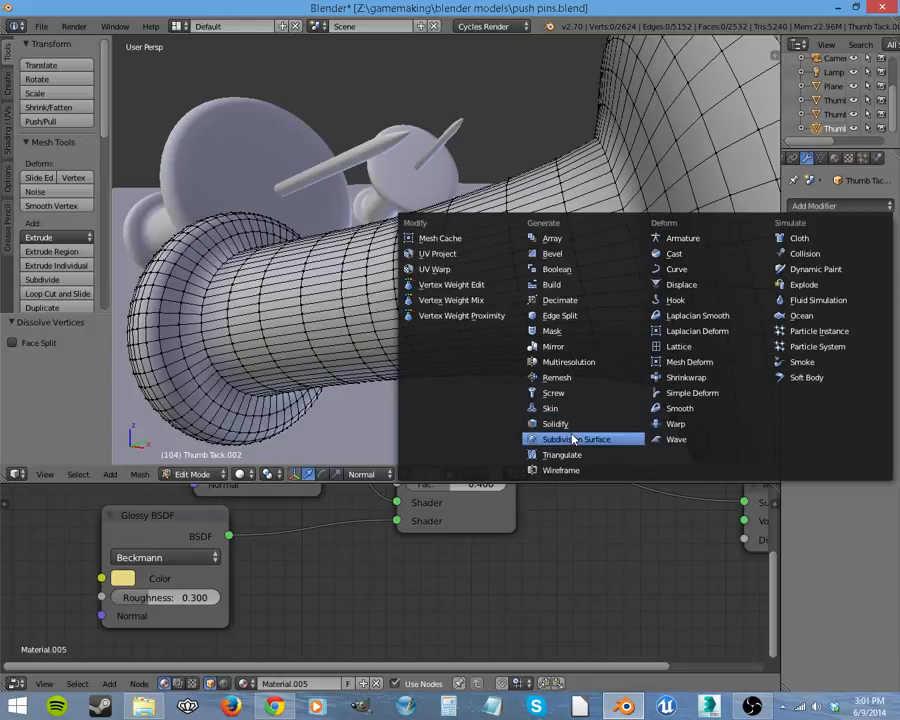
scroll(353, 369, down, 3)
middle_drag(422, 353, 382, 344)
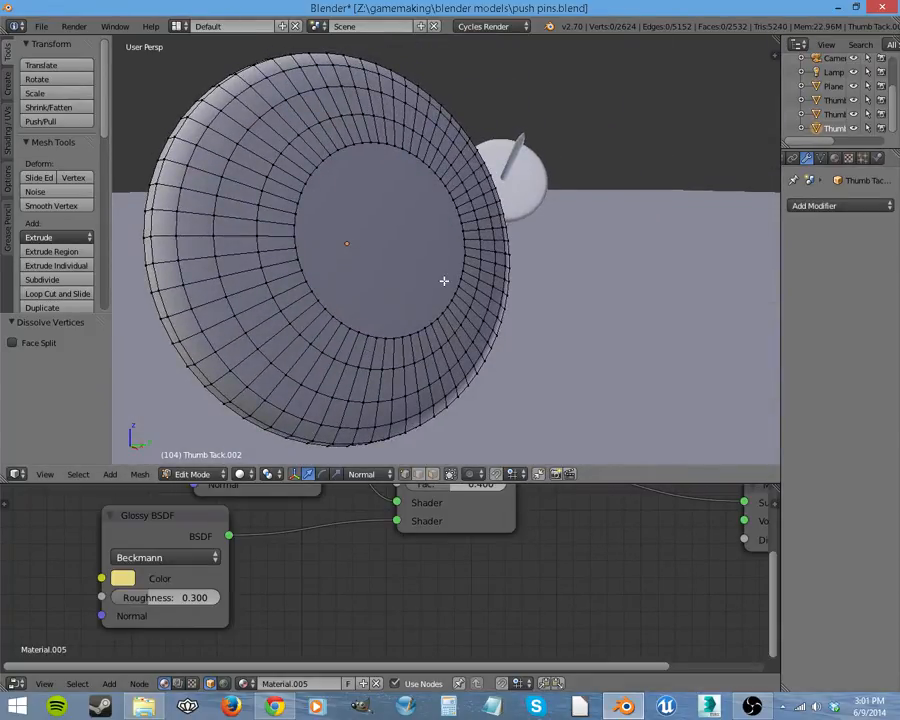
- Reveal the pin's hidden needle and return to Object Mode
key(alt+h)
middle_drag(428, 283, 480, 318)
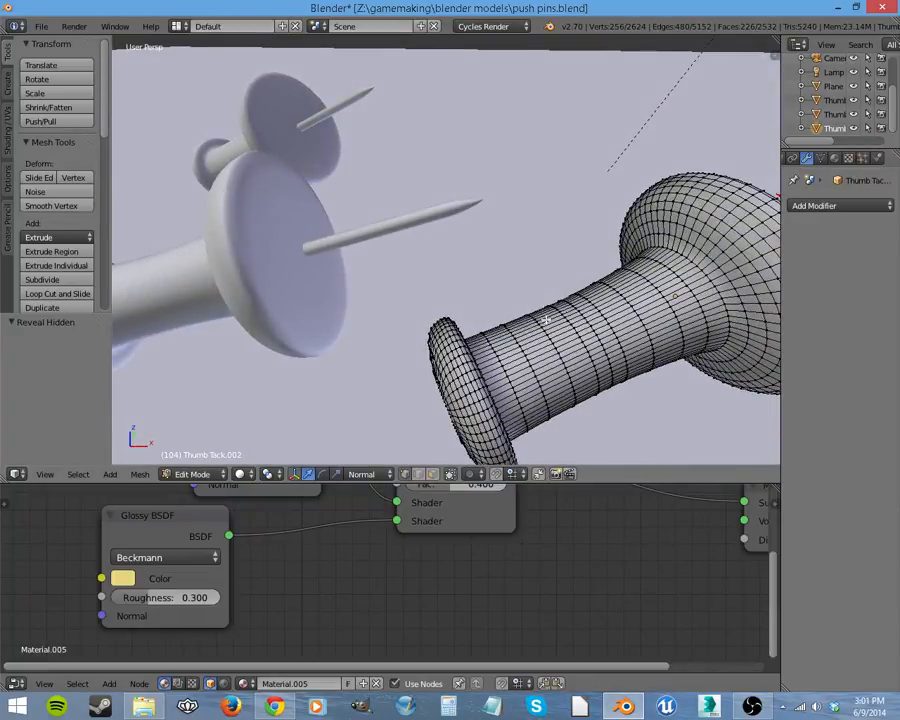
key(Tab)
scroll(558, 348, down, 3)
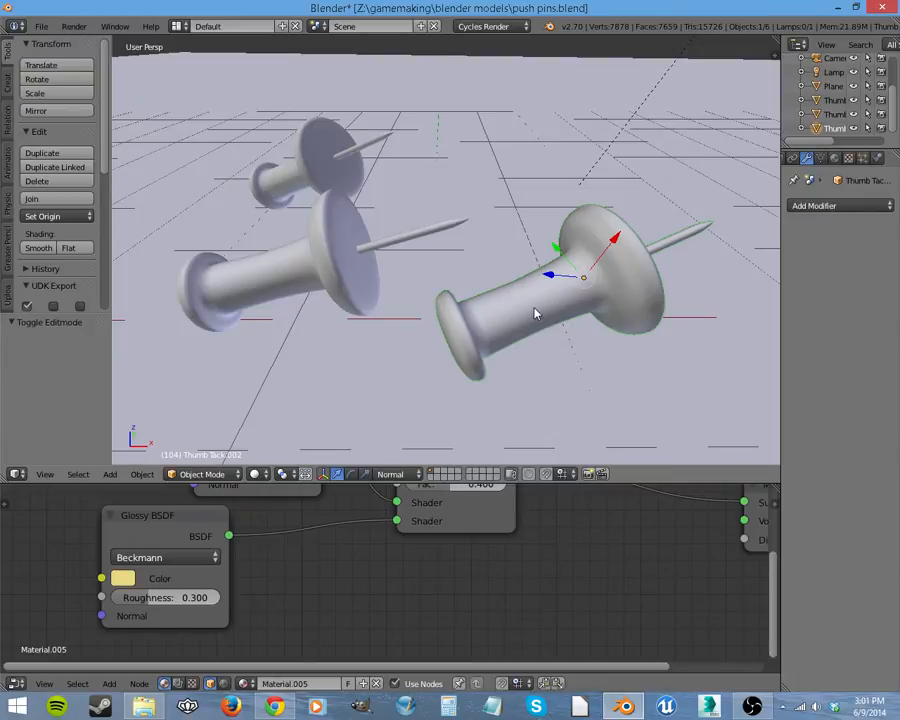
middle_drag(554, 301, 538, 297)
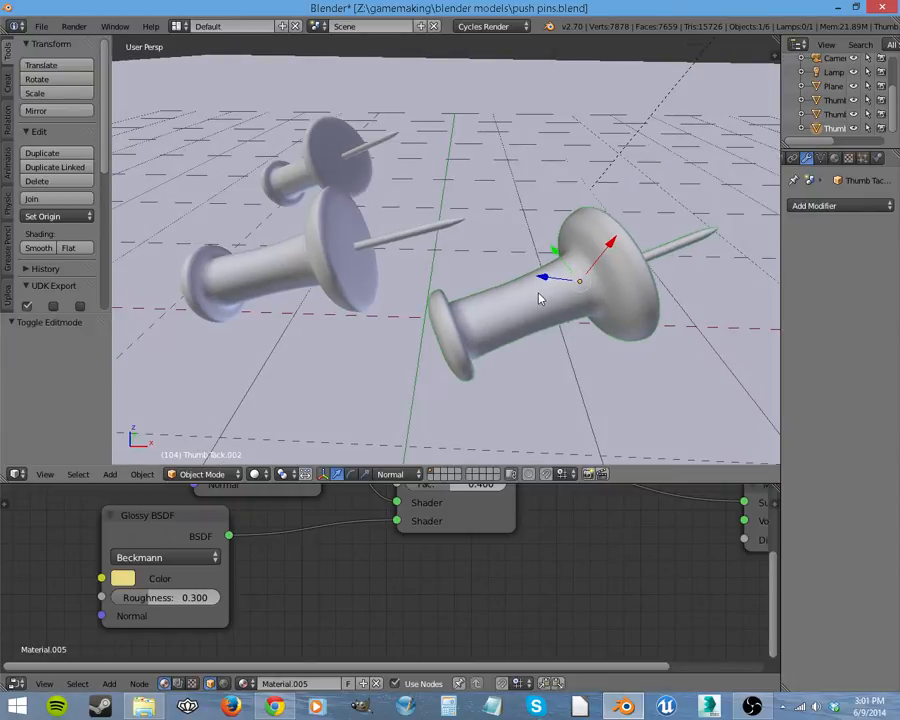
- Open the file simple loaf of bread.blend from the blender models folder
click(40, 26)
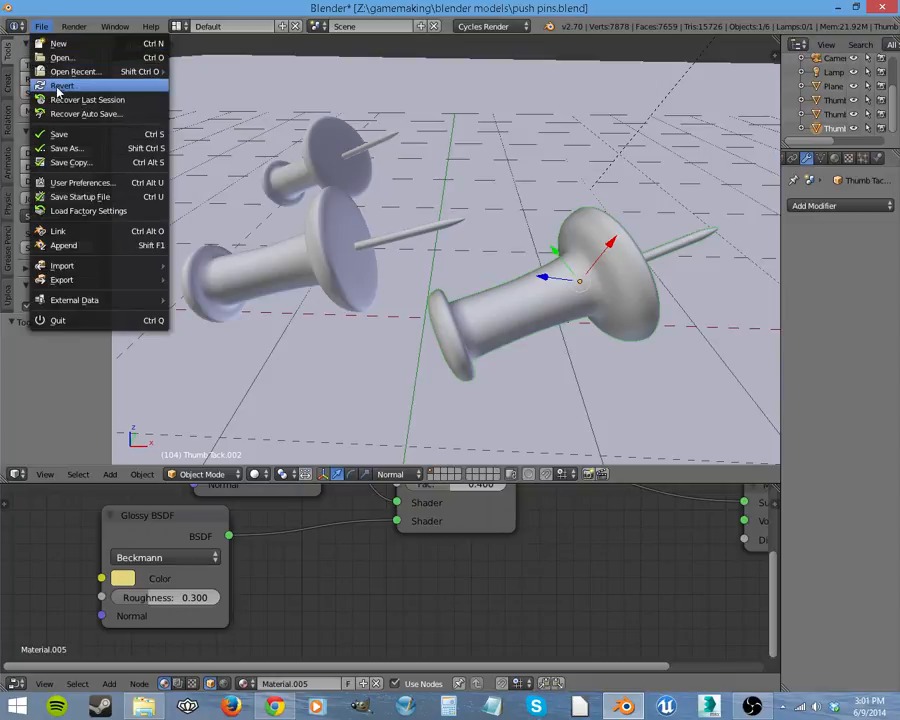
click(90, 64)
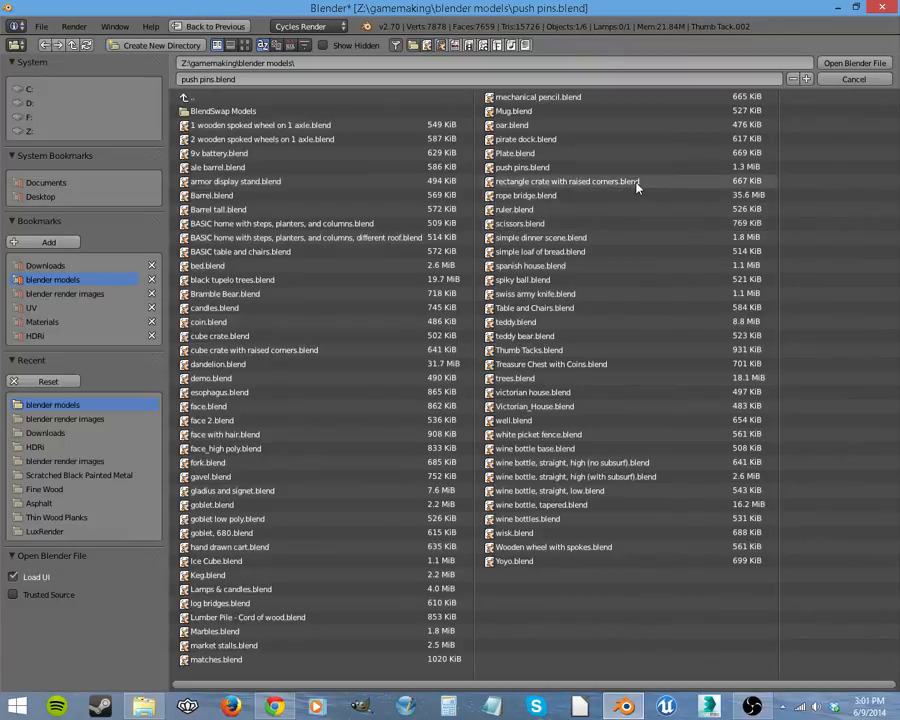
double_click(575, 253)
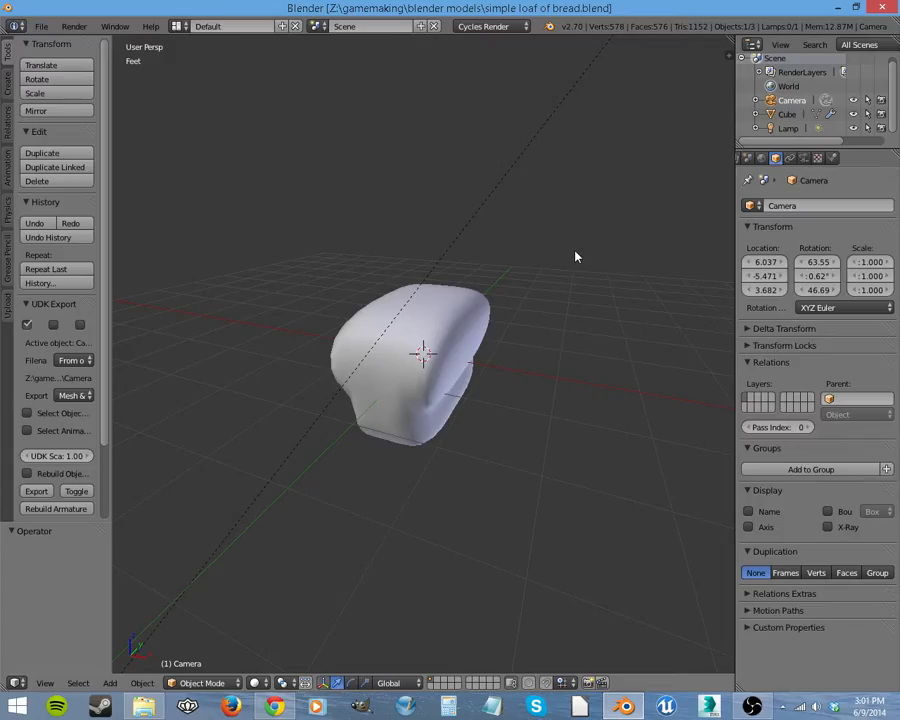
middle_drag(575, 257, 451, 357)
scroll(505, 338, up, 5)
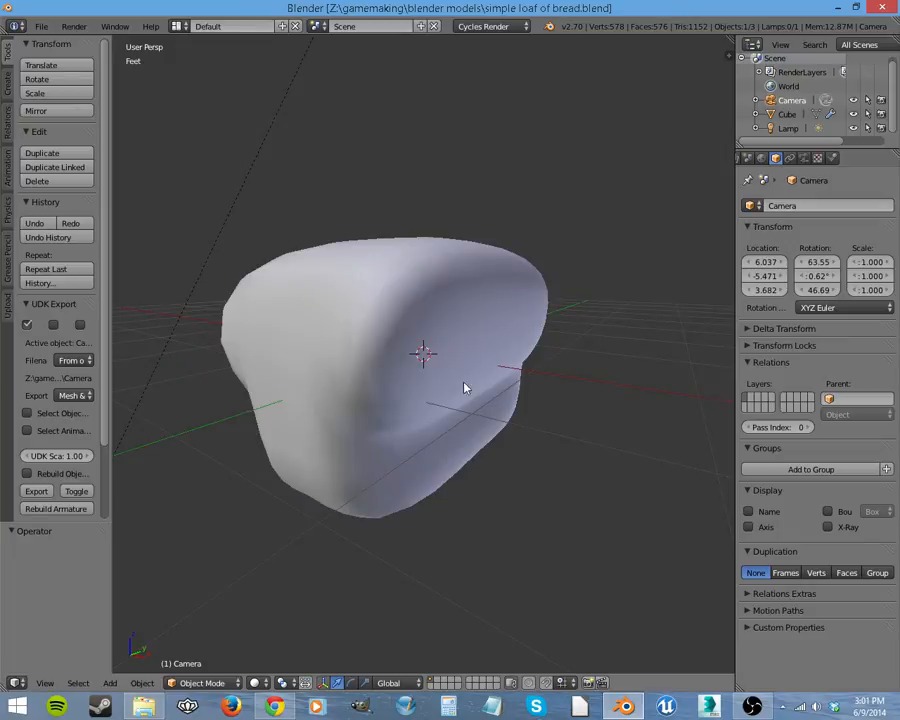
- Select the bread loaf and enter Edit Mode on its mesh
right_click(422, 362)
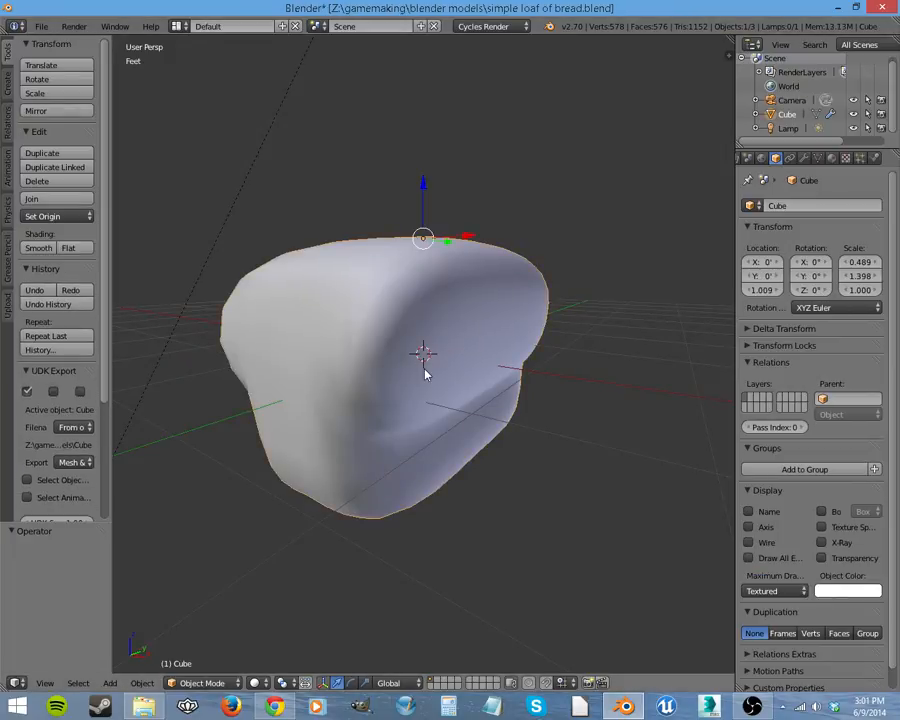
key(Tab)
middle_drag(422, 356, 350, 373)
- Add two single loop cuts across the loaf, sliding one close to each end
key(ctrl+e)
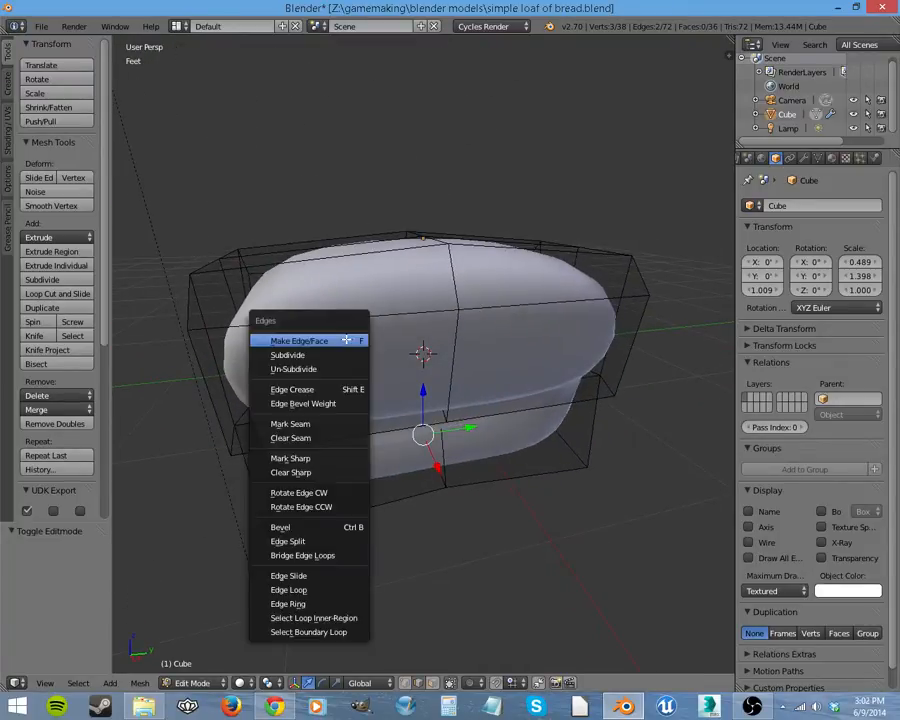
key(ctrl+r)
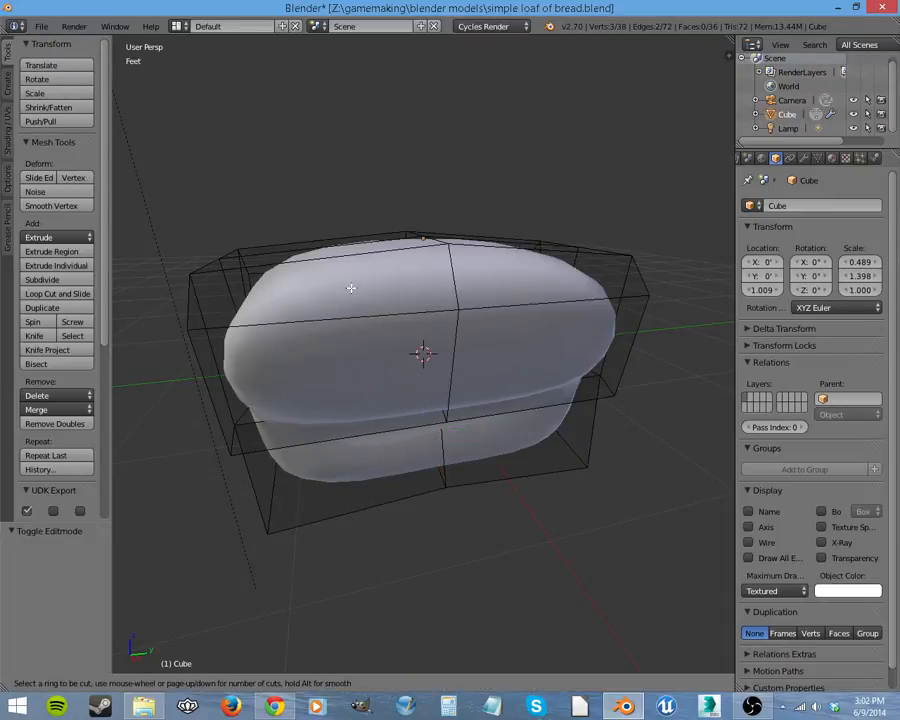
click(335, 270)
click(288, 272)
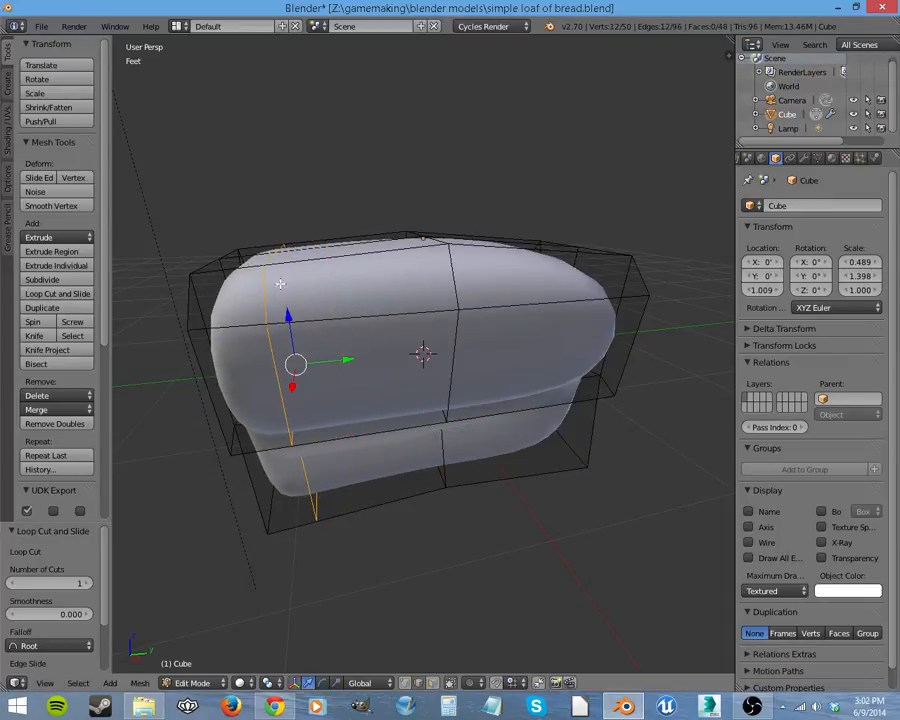
key(ctrl+r)
click(508, 298)
click(566, 282)
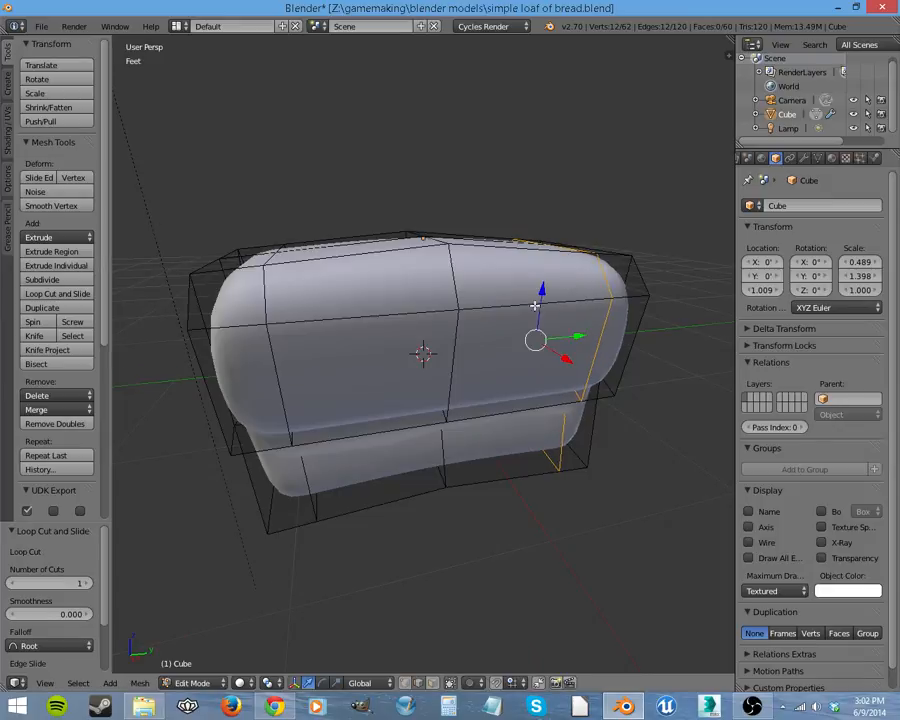
- Select the four upper vertical edges on one end of the loaf and move them inward along Y by about -2.2 inches
middle_drag(566, 282, 441, 305)
right_click(566, 445)
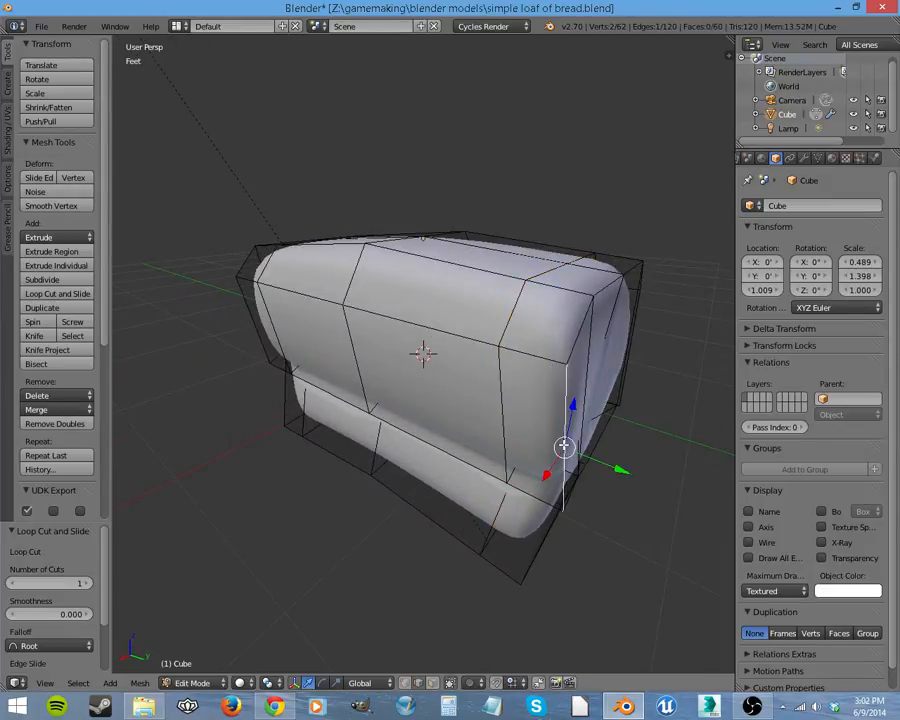
shift+right_click(585, 413)
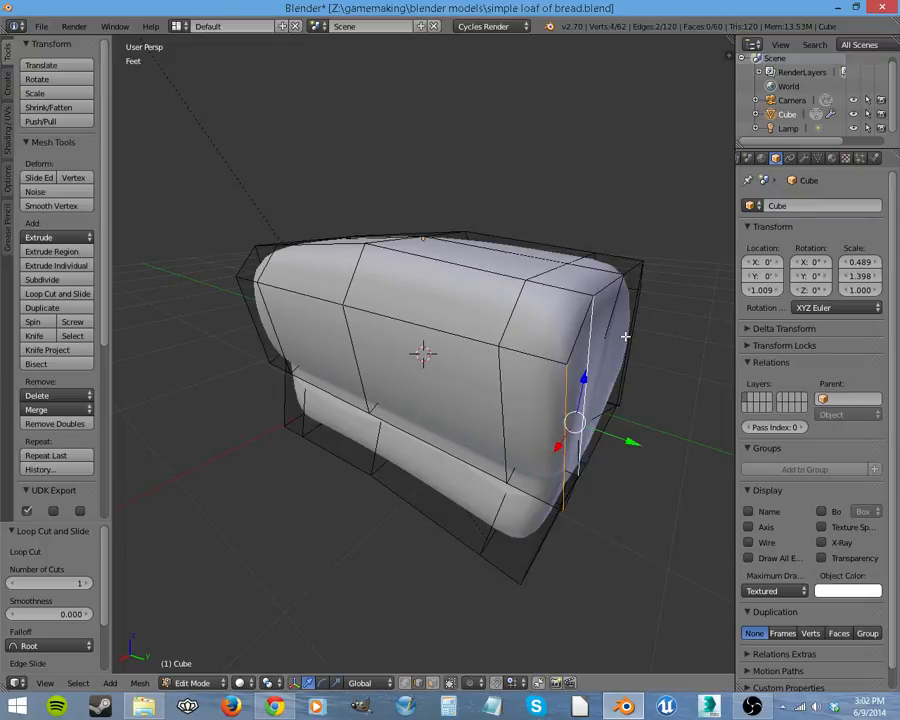
key(g)
key(y)
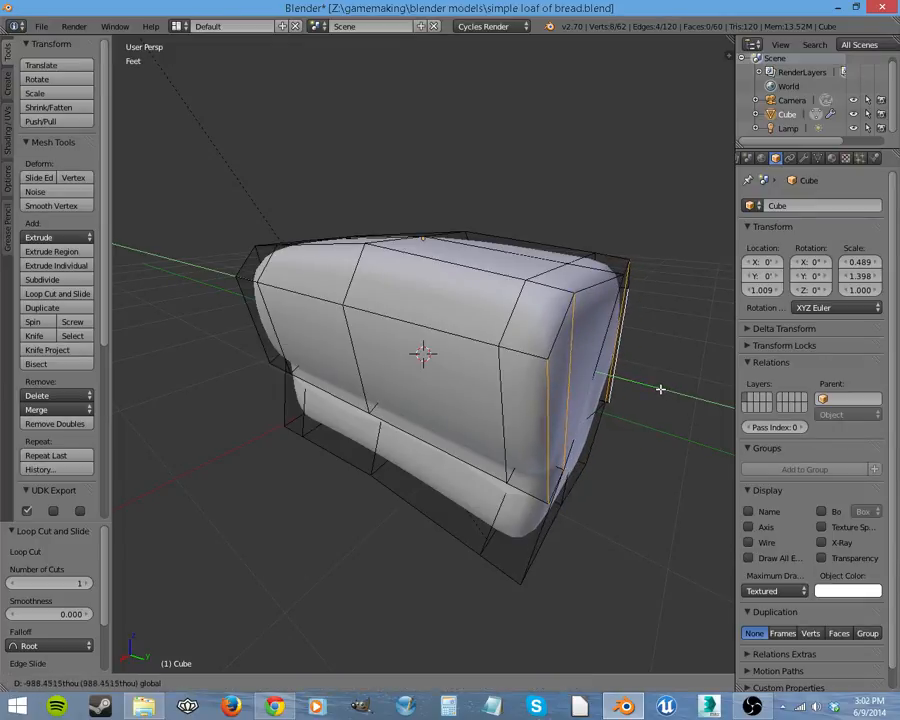
click(646, 372)
- Select the four upper vertical edges on the opposite end of the loaf and move them inward along Y by about 2 inches
middle_drag(646, 372, 408, 410)
right_click(327, 382)
right_click(275, 367)
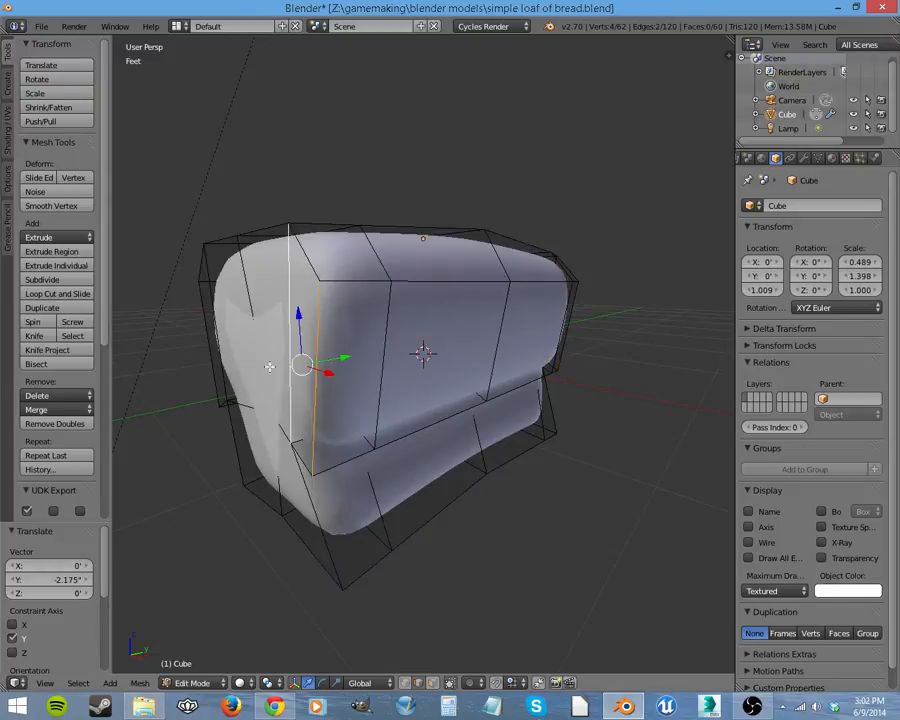
shift+right_click(208, 337)
key(g)
key(y)
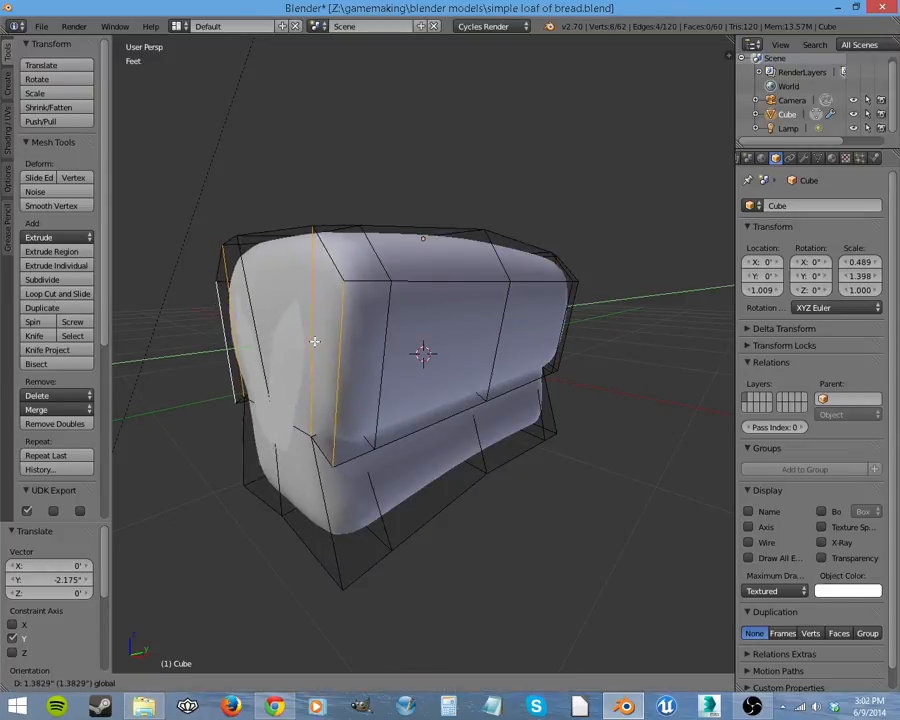
click(323, 343)
middle_drag(323, 343, 486, 388)
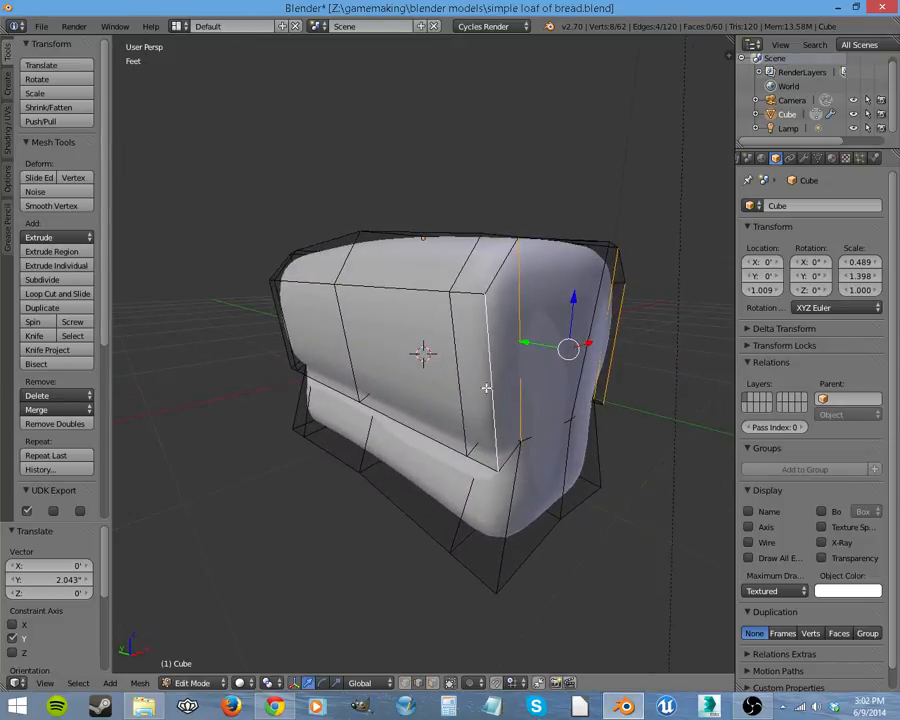
- Merge the upper corner vertex on one side of the loaf's end into the neighbouring loop-cut vertex with At Last
key(Tab)
middle_drag(514, 426, 241, 402)
key(Tab)
middle_drag(403, 398, 600, 442)
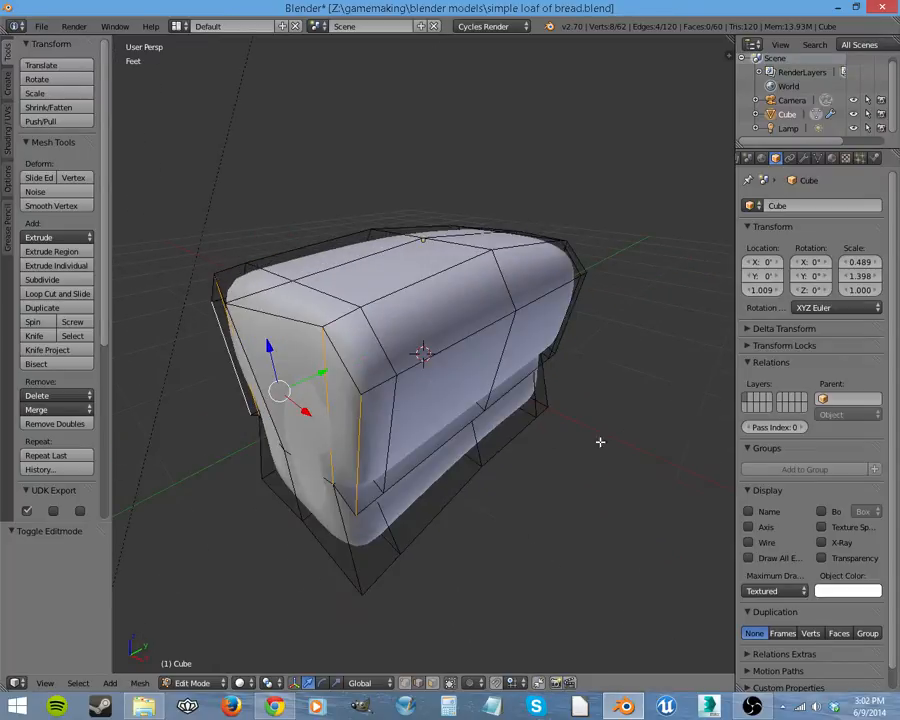
right_click(360, 413)
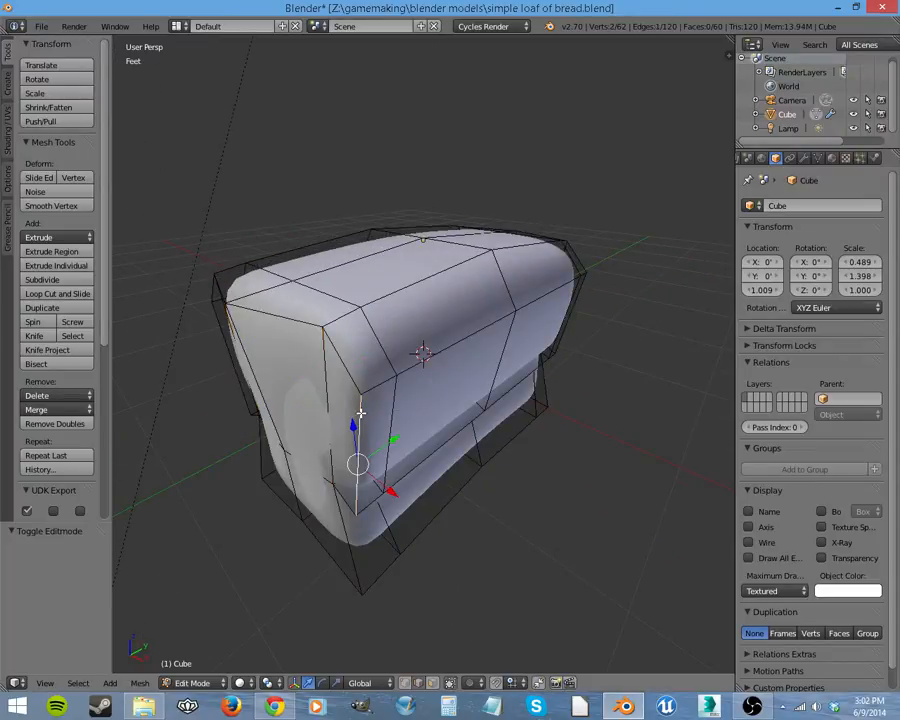
click(451, 685)
right_click(363, 397)
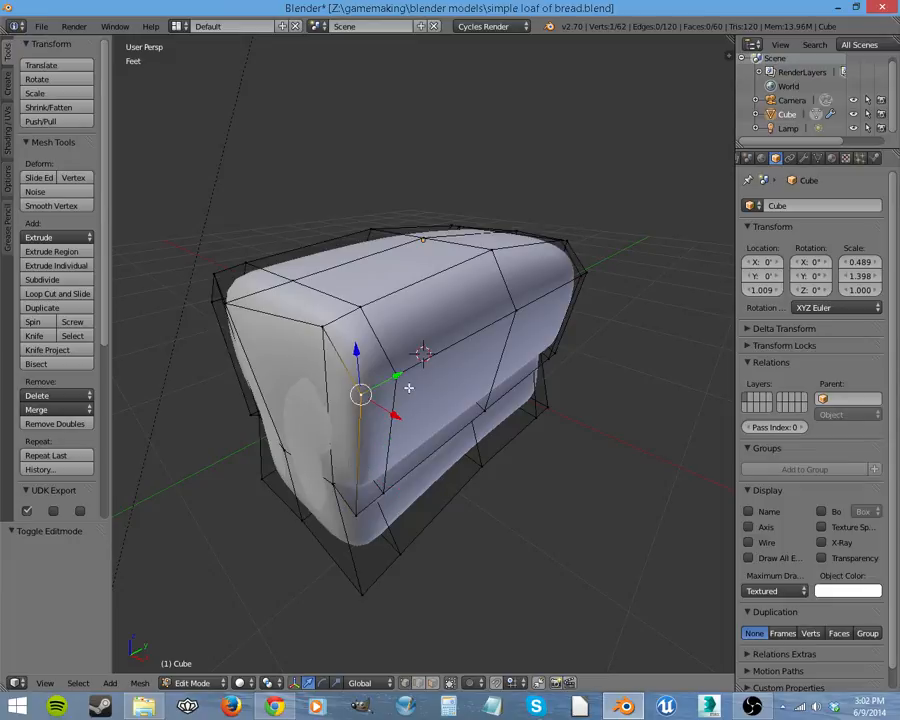
shift+right_click(400, 380)
key(alt+m)
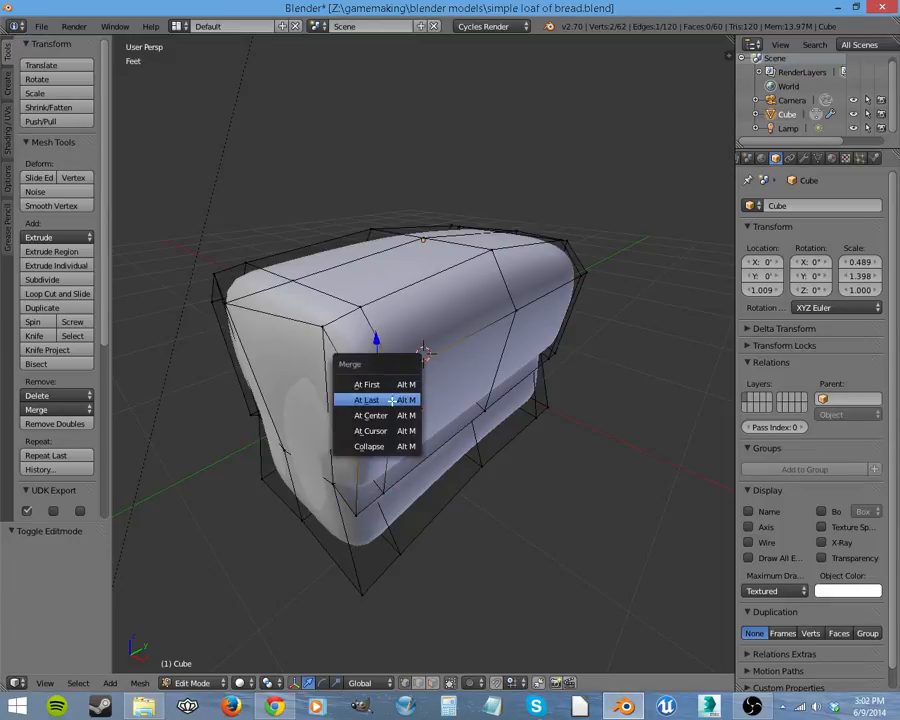
click(398, 400)
- Merge the lower vertex of the same corner into its neighbouring loop-cut vertex with At Last
key(ctrl+z)
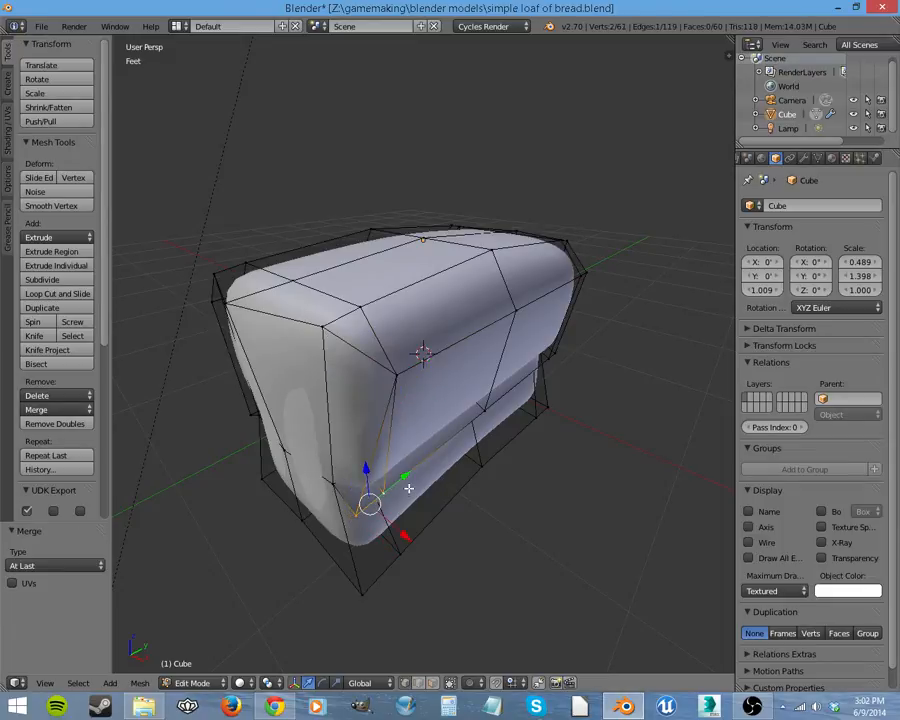
key(alt+m)
click(404, 487)
- Select the inner vertical edge beside the merged corner by its two vertices and move it outward along Y by about -341 thou
middle_drag(390, 450, 382, 418)
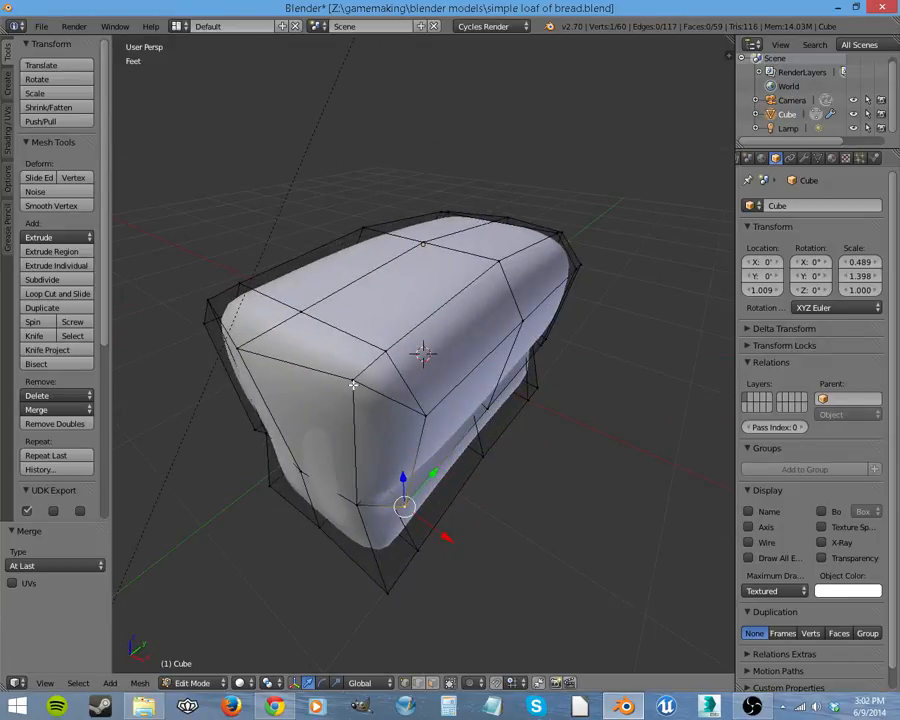
right_click(355, 379)
shift+right_click(357, 503)
drag(383, 424, 388, 428)
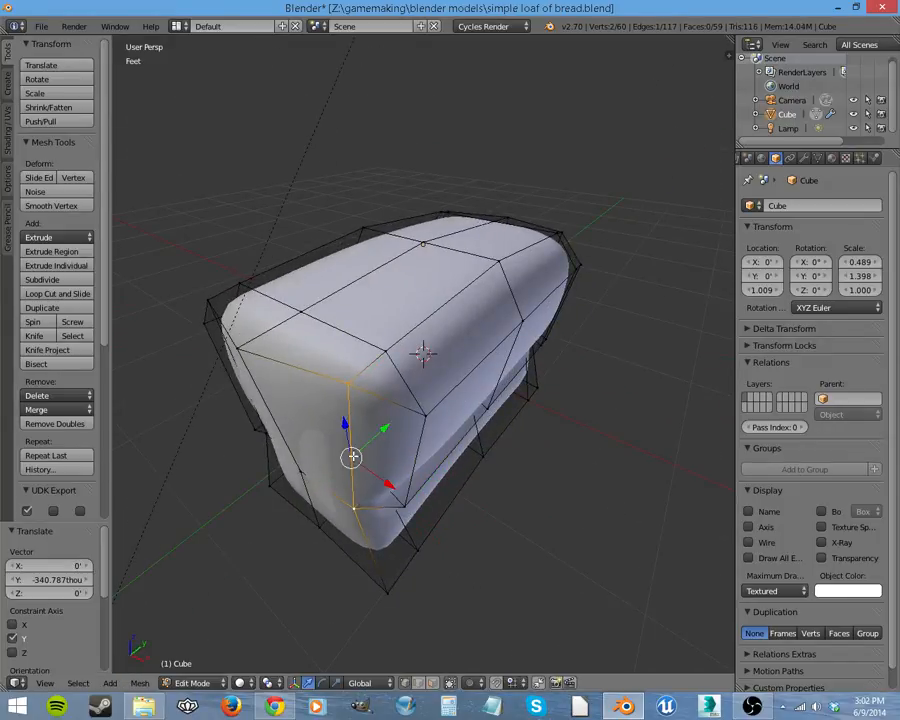
- Merge the upper corner vertex on the other side of this end into the adjacent loop-cut vertex with At Last
middle_drag(388, 428, 544, 403)
right_click(563, 391)
shift+right_click(540, 486)
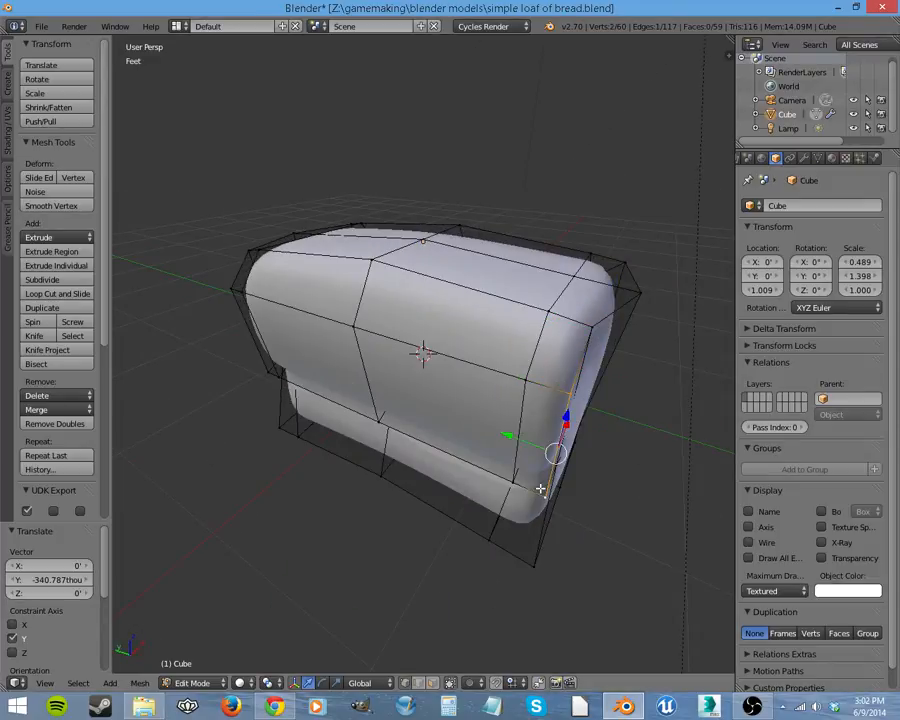
right_click(565, 385)
shift+right_click(523, 385)
key(alt+m)
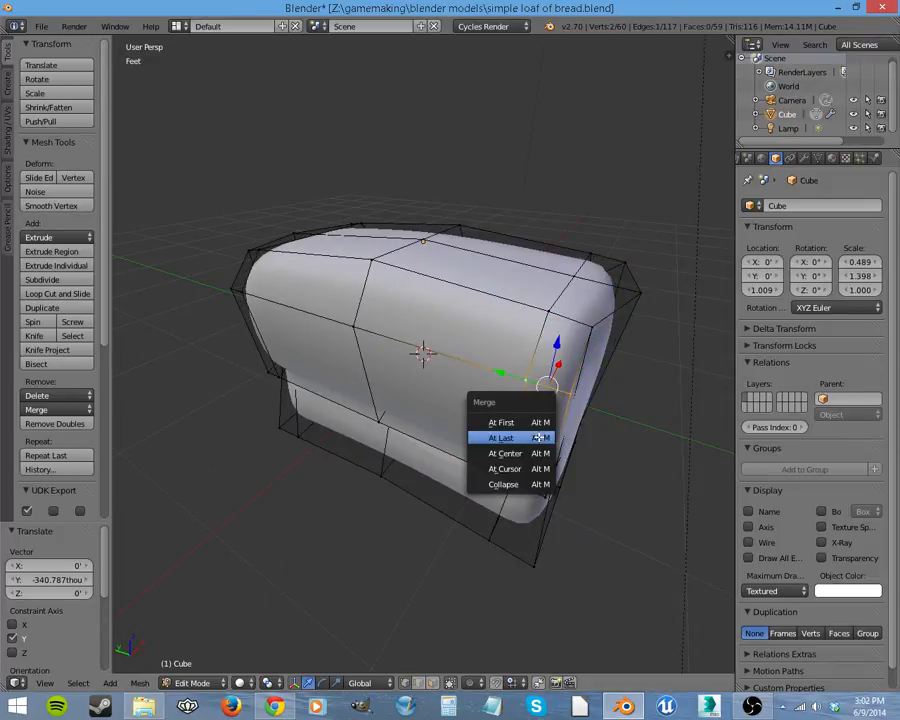
click(536, 432)
- Merge the lower vertex of this second corner into the adjacent loop-cut vertex with At Last
right_click(542, 490)
shift+right_click(513, 485)
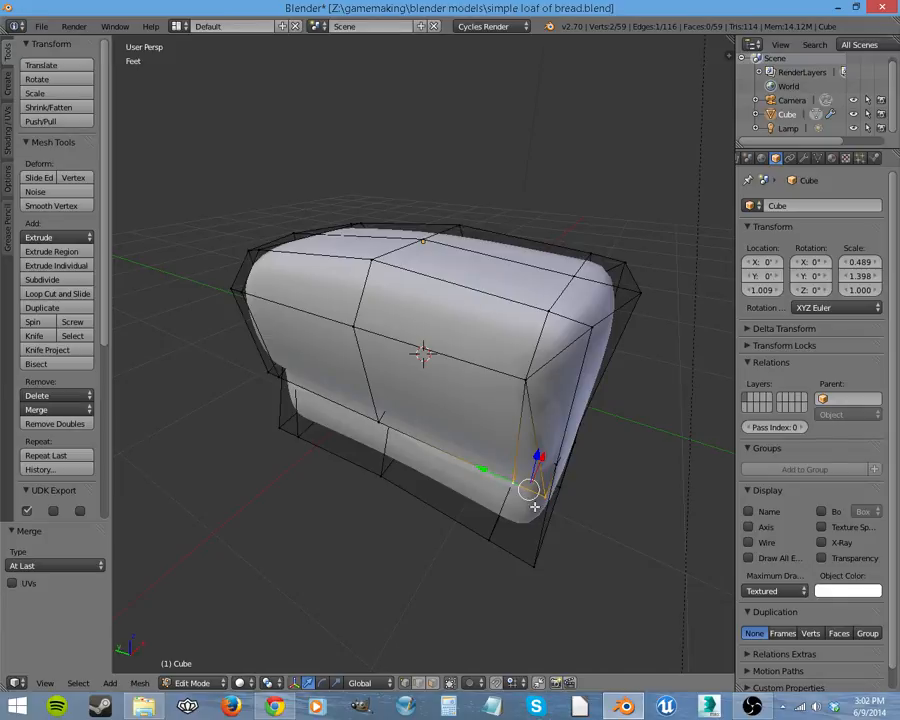
key(alt+m)
click(535, 507)
- Examine the smoothed shading around the loaf's merged corner up close in Object Mode
middle_drag(617, 444, 445, 411)
key(Tab)
scroll(436, 420, up, 3)
scroll(434, 412, up, 1)
scroll(442, 412, down, 1)
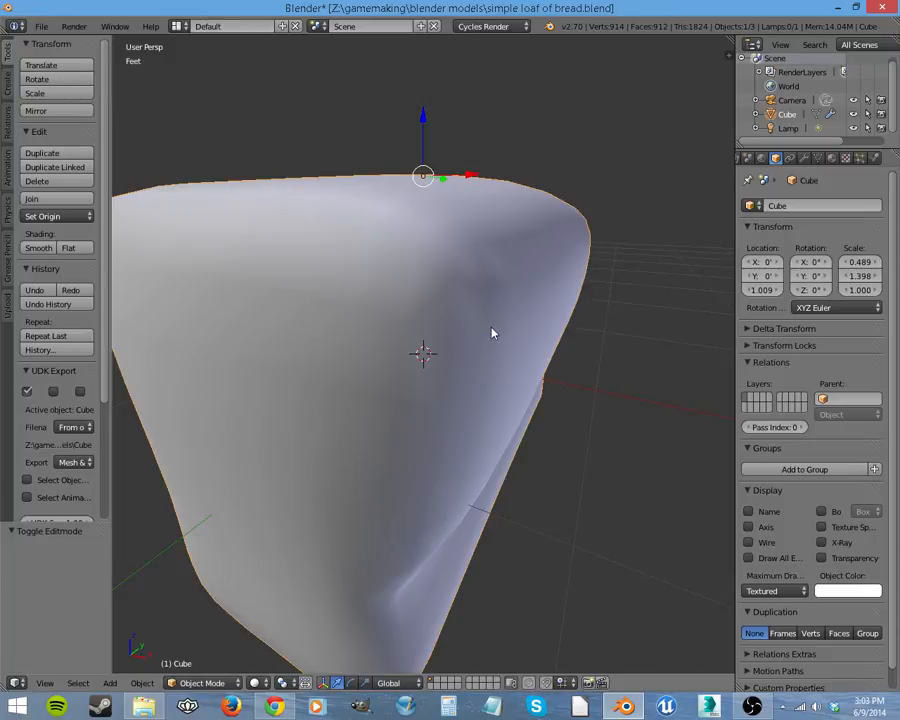
mouse_move(491, 327)
middle_down()
mouse_move(472, 347)
mouse_move(487, 331)
mouse_move(485, 339)
middle_up()
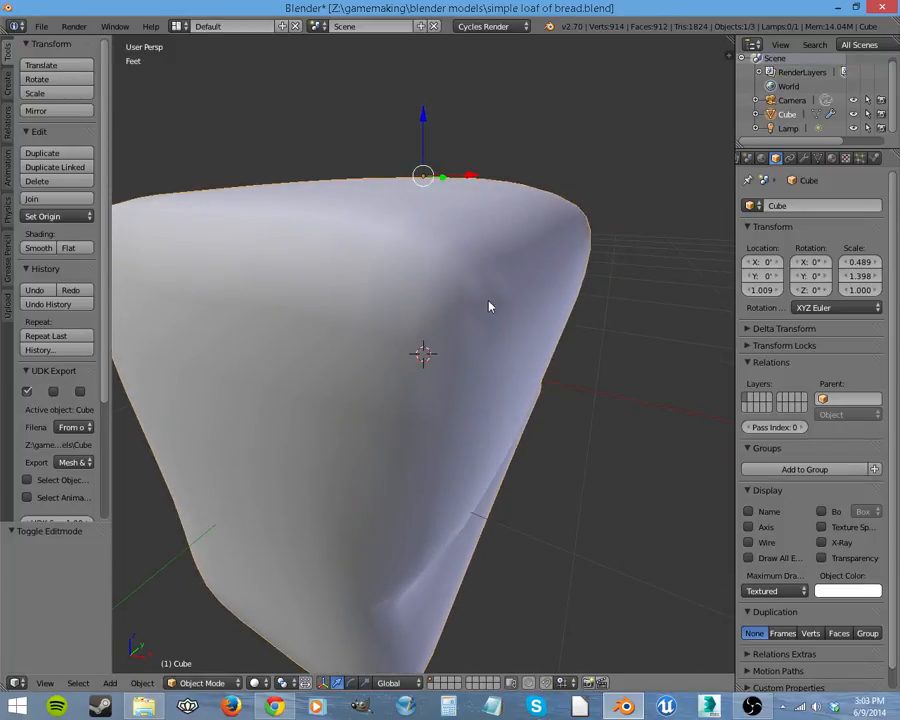
- In Edit Mode, preview the loaf with the Subdivision Surface View level at 0, and restore it to 2
key(Tab)
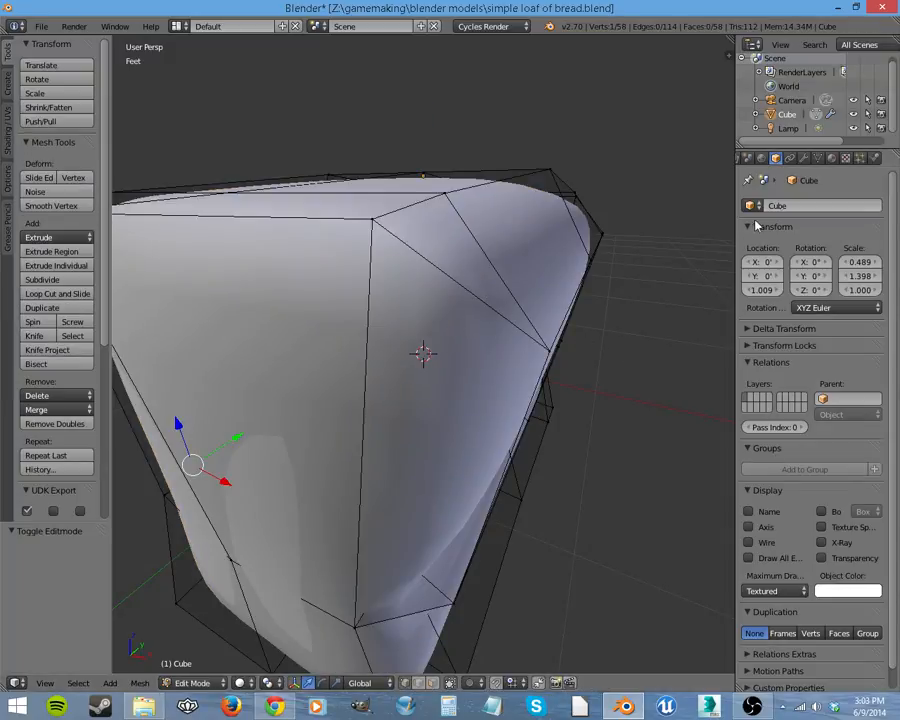
click(805, 159)
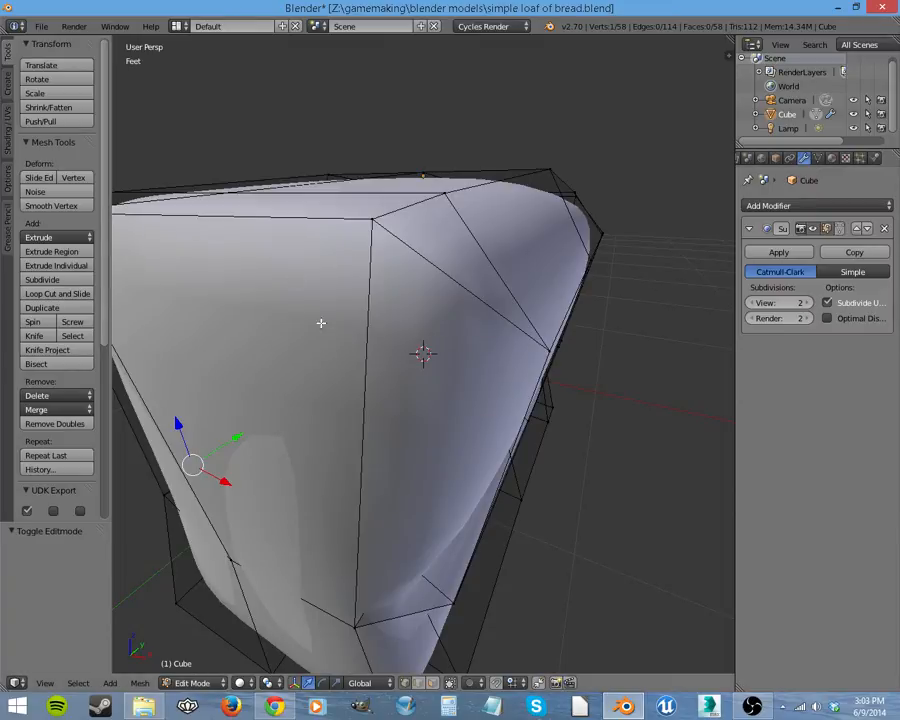
click(754, 303)
click(754, 304)
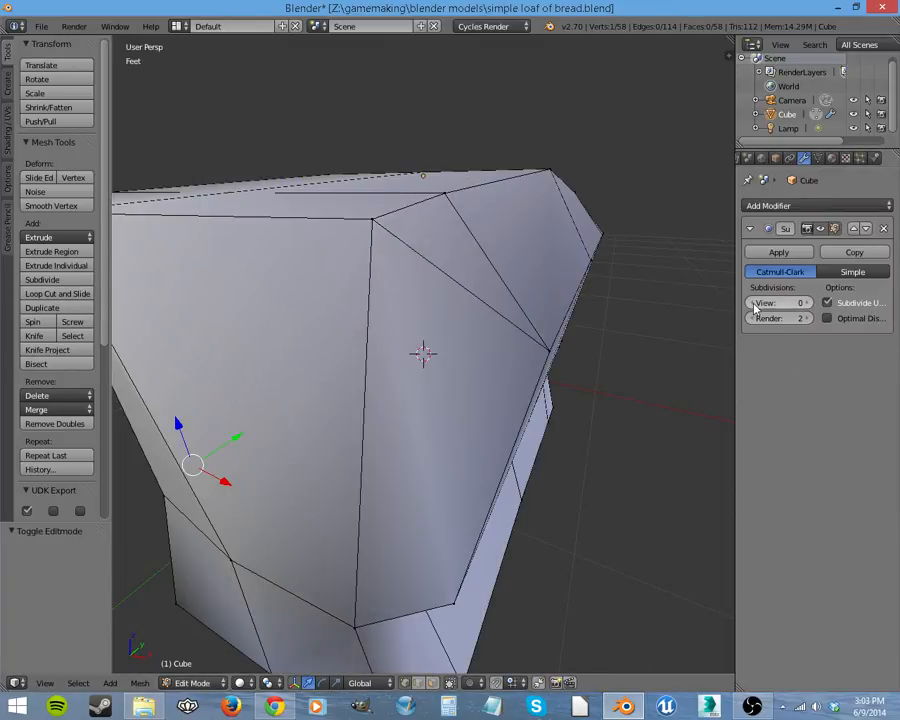
click(808, 303)
click(808, 303)
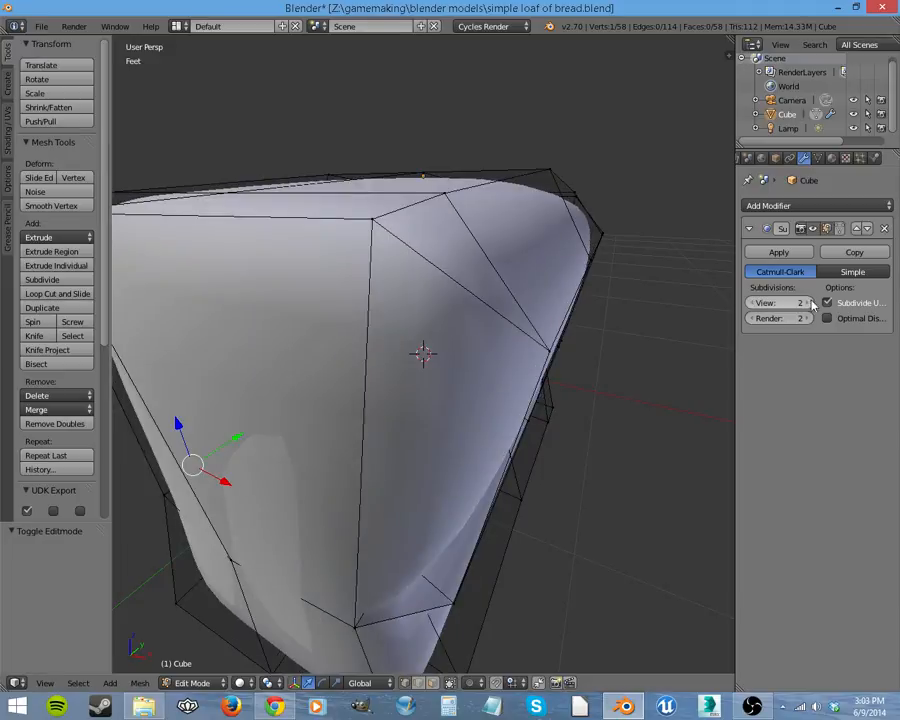
- Turn off the Subdivision Surface display in Edit Mode, and set its View level to 0 in Object Mode to inspect the corner
click(830, 230)
key(Tab)
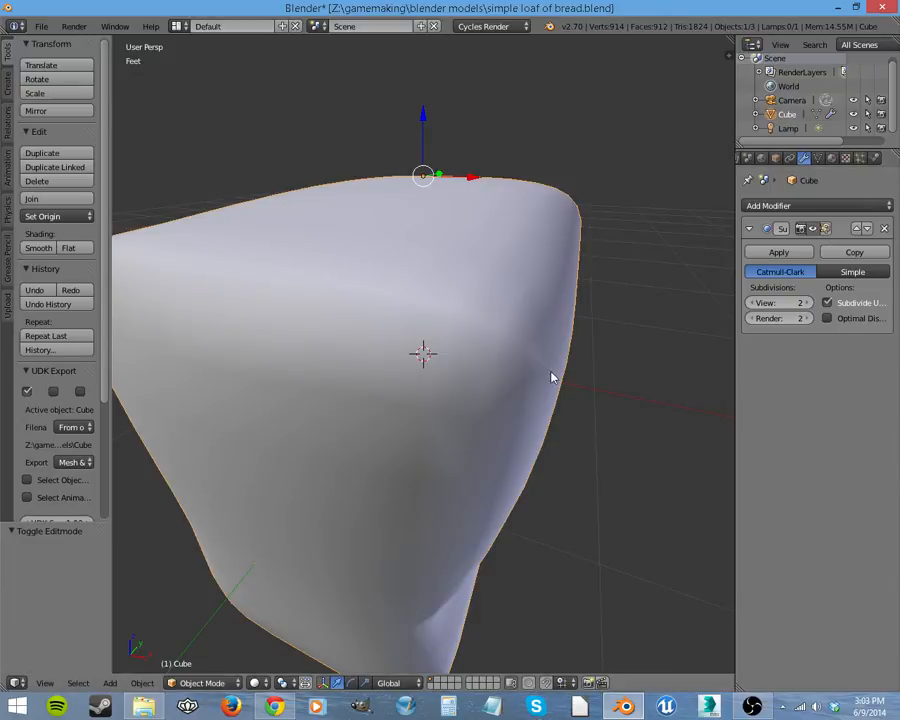
key(ctrl+0)
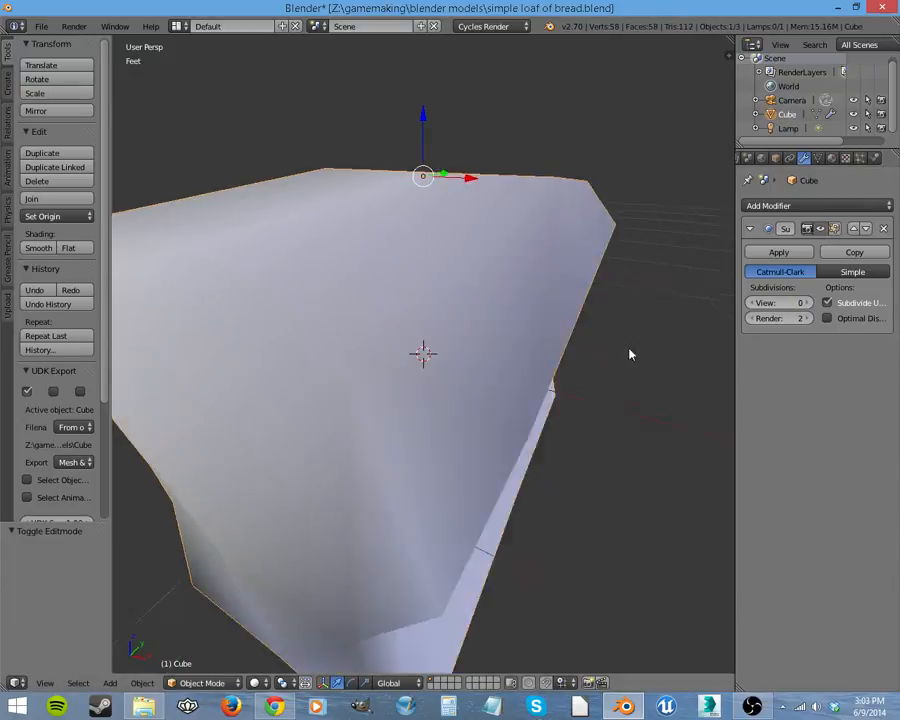
mouse_move(630, 354)
middle_down()
mouse_move(606, 352)
mouse_move(621, 337)
middle_up()
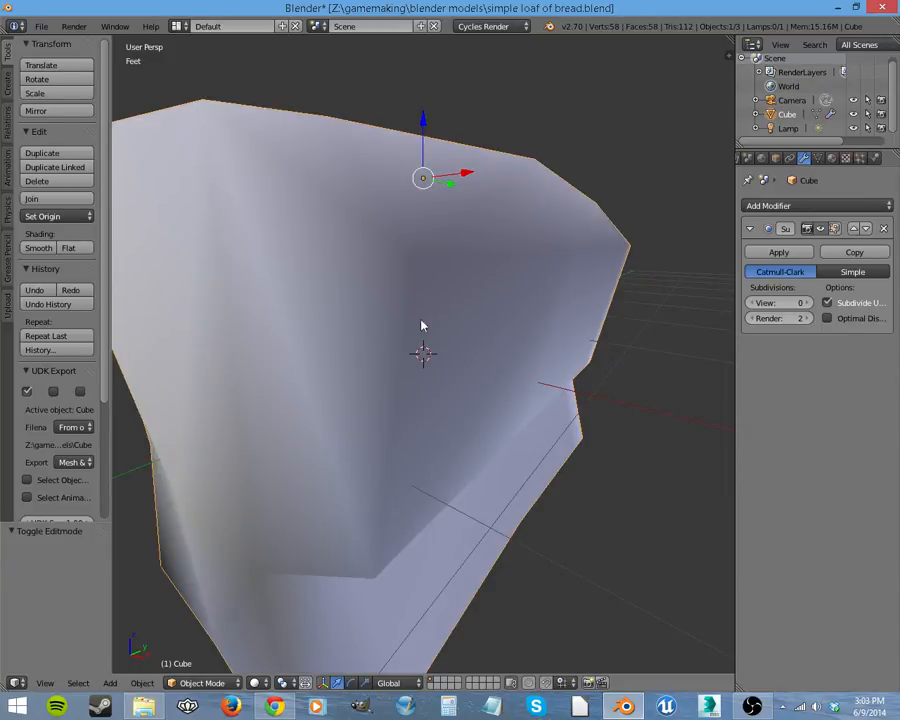
middle_drag(422, 326, 432, 356)
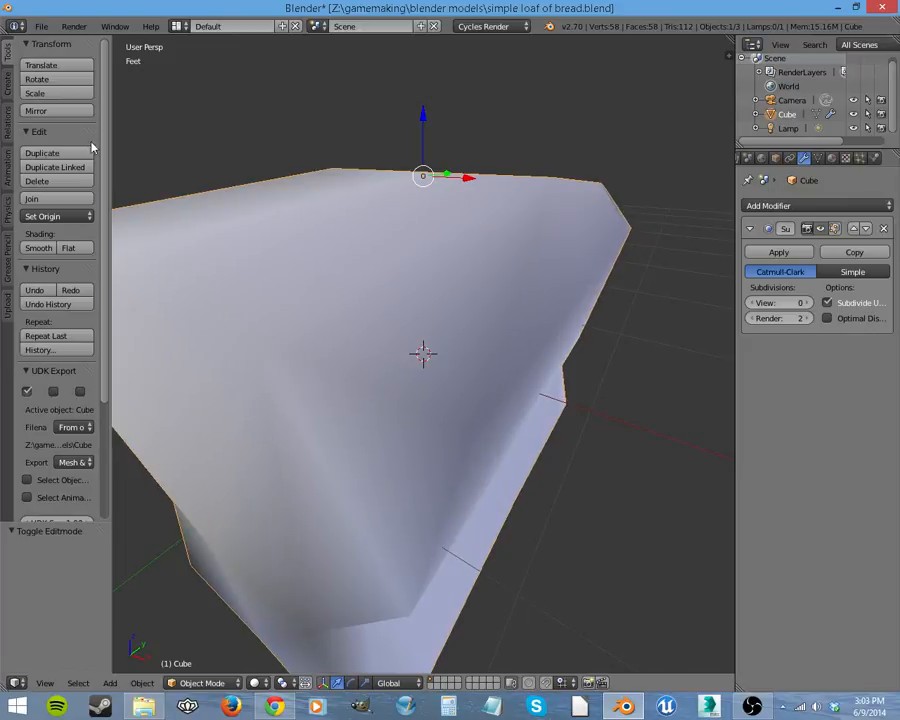
- Shade the loaf flat and enter Edit Mode to show the faces meeting at the merged corner
click(68, 248)
mouse_move(381, 403)
middle_down()
mouse_move(374, 398)
mouse_move(386, 406)
mouse_move(382, 420)
mouse_move(333, 430)
mouse_move(325, 394)
mouse_move(333, 382)
mouse_move(376, 372)
mouse_move(390, 388)
mouse_move(388, 410)
mouse_move(376, 416)
middle_up()
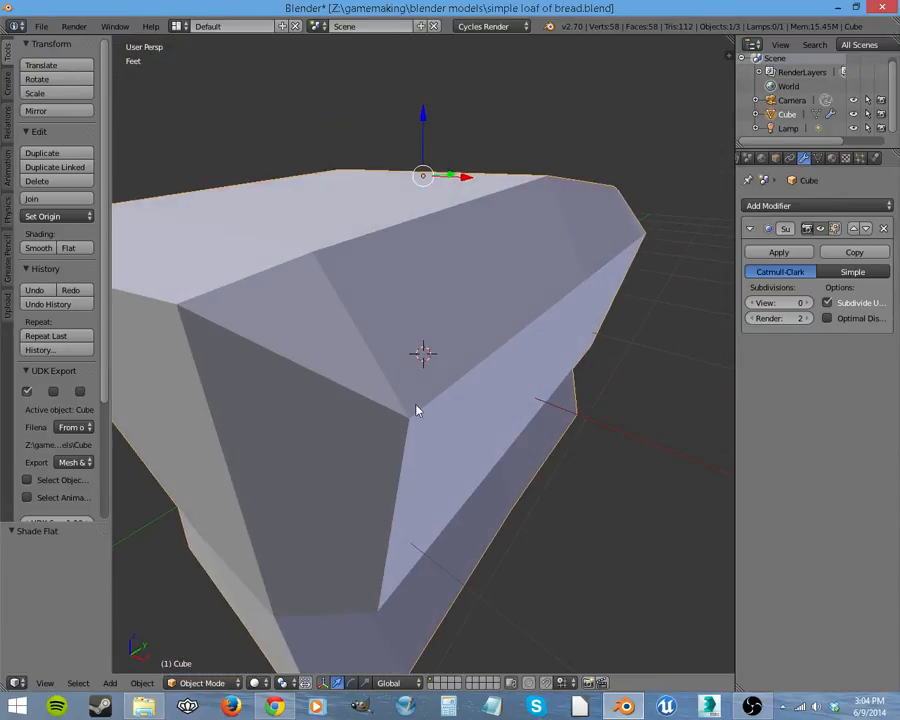
key(Tab)
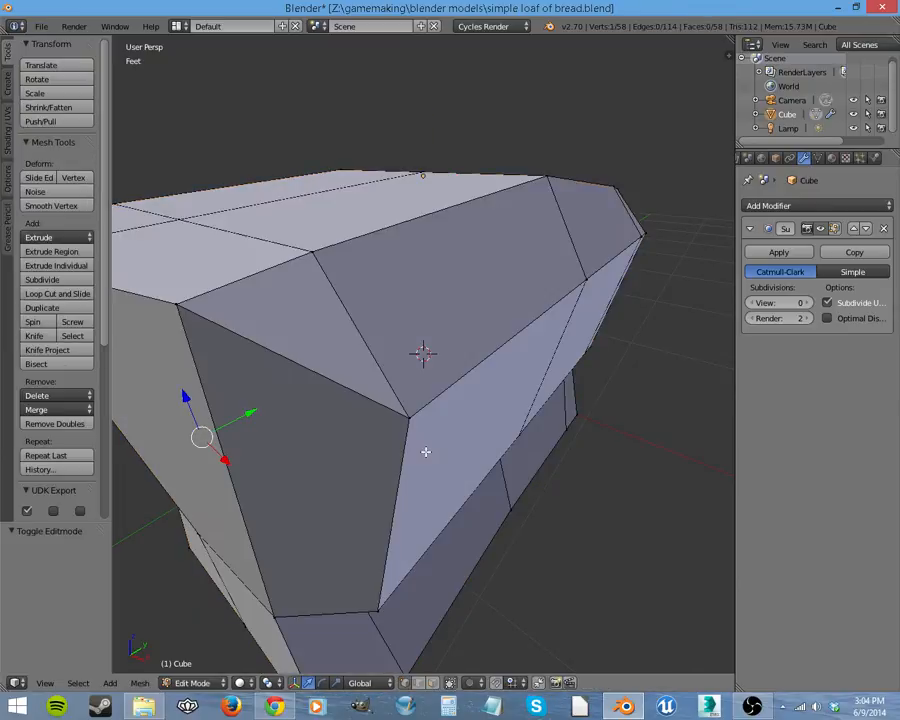
- Undo the flat shading and step back through the recent mesh and subdivision changes in Edit and Object Mode
key(ctrl+z)
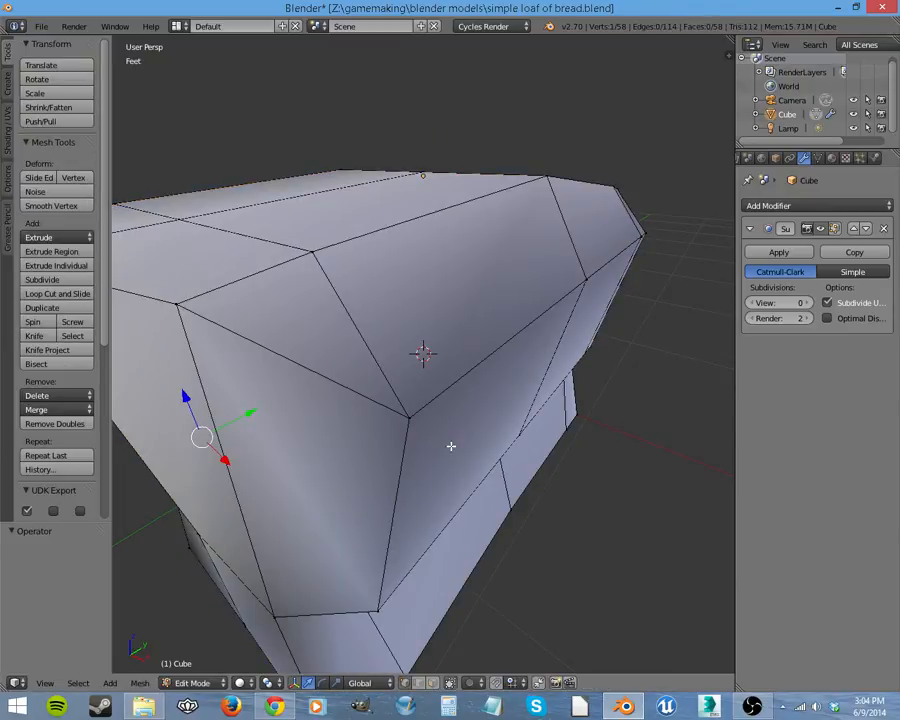
key(ctrl+z)
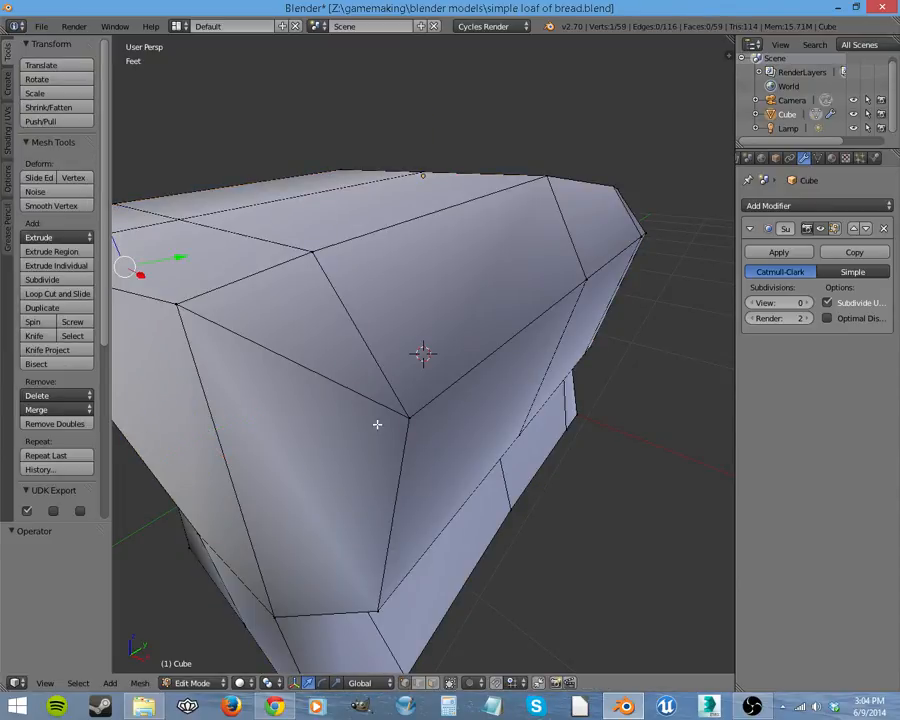
key(Tab)
key(ctrl+z)
key(ctrl+z)
key(ctrl+z)
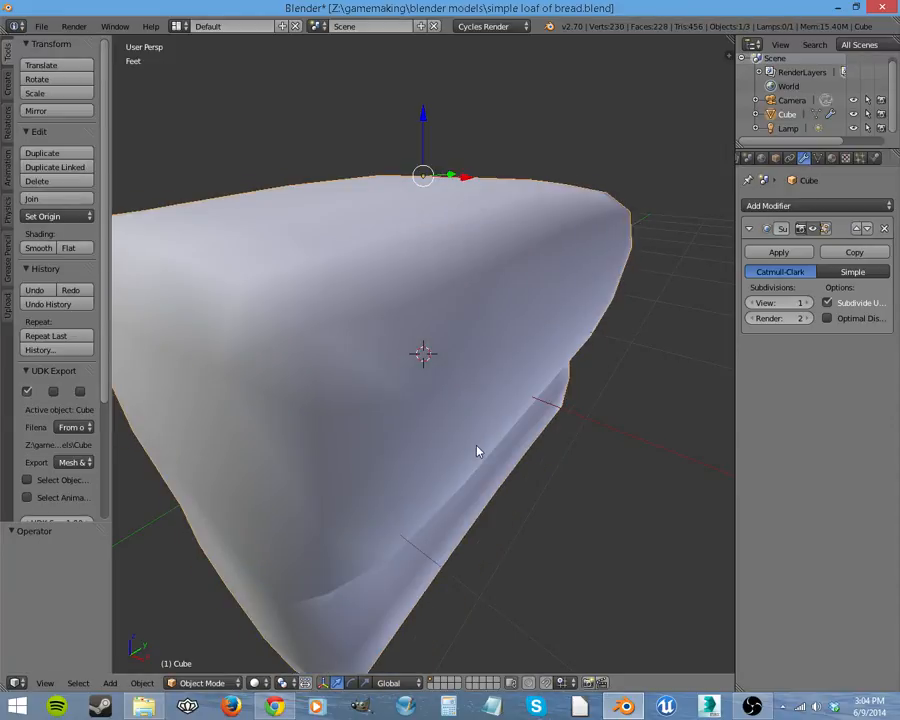
key(Tab)
key(ctrl+z)
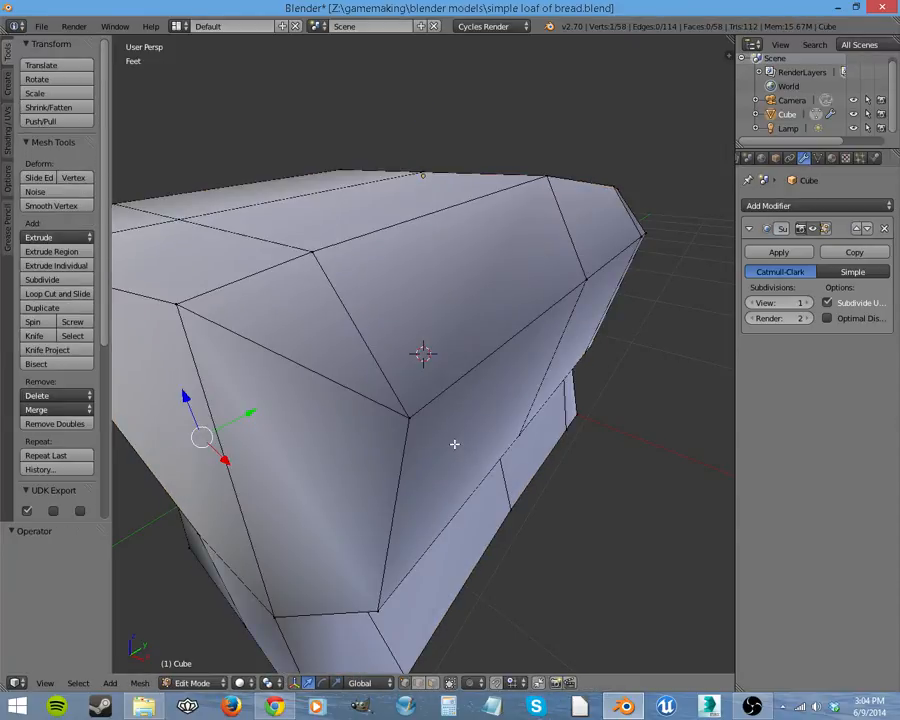
- Try to rip the vertical edge at the loaf's merged corner away from the surrounding faces
right_click(395, 417)
shift+right_click(377, 606)
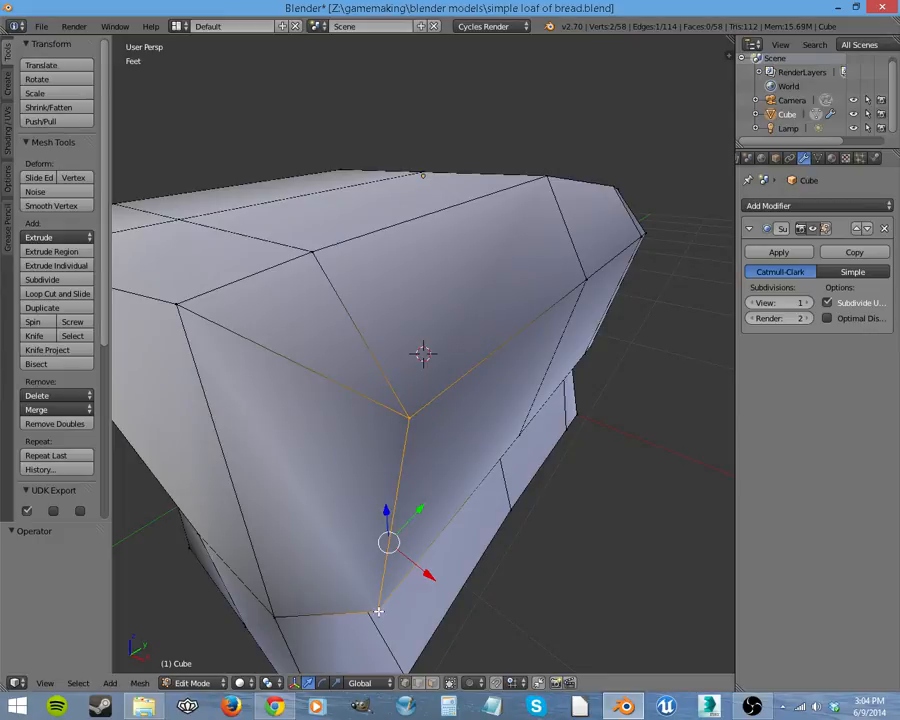
middle_drag(377, 606, 438, 594)
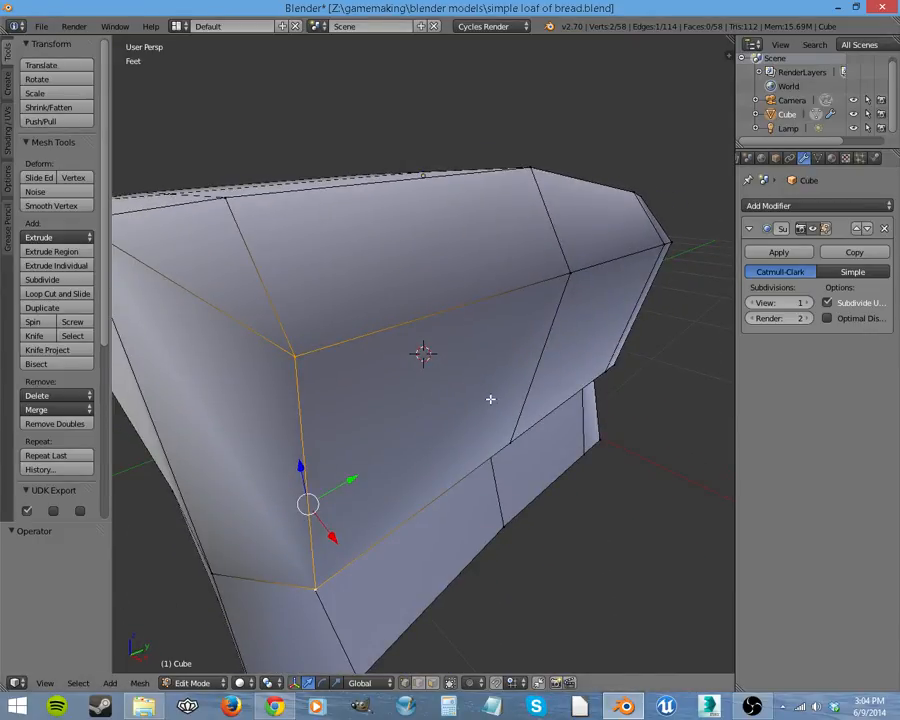
key(e)
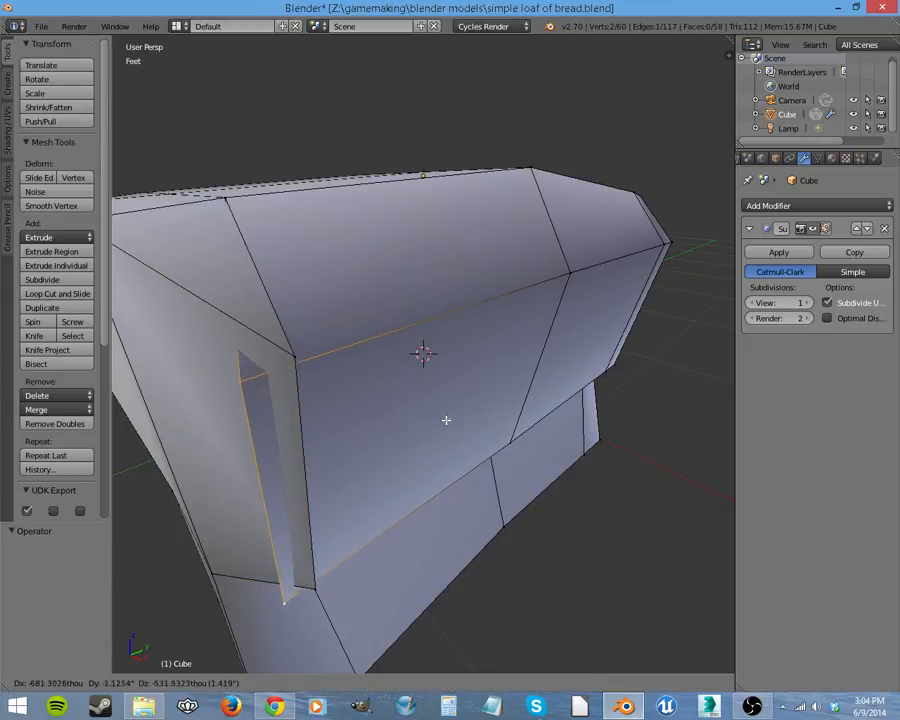
right_click(500, 391)
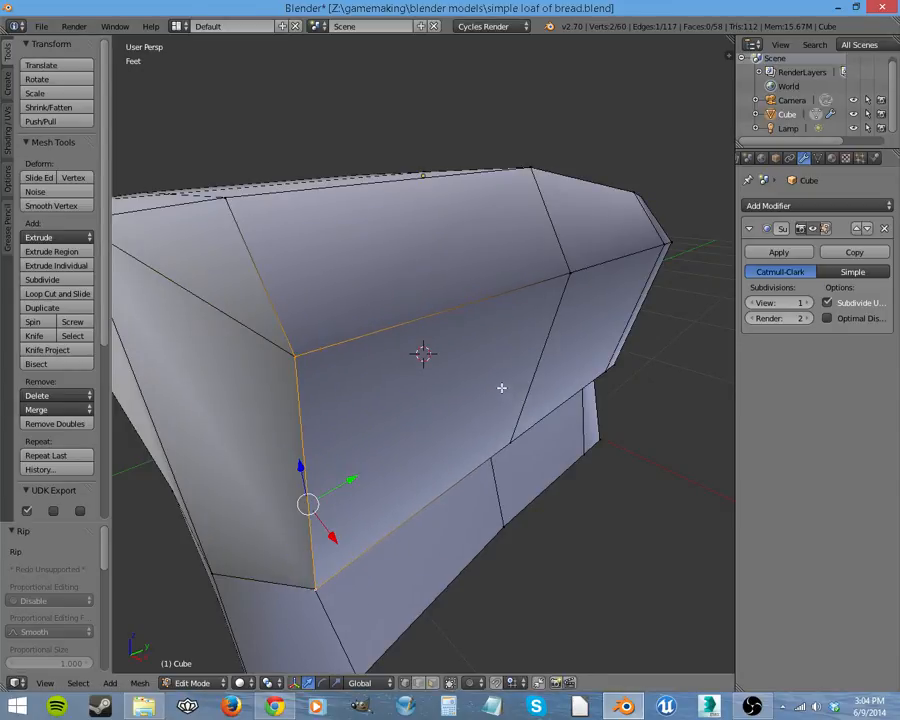
key(ctrl+z)
key(ctrl+z)
key(ctrl+z)
key(ctrl+z)
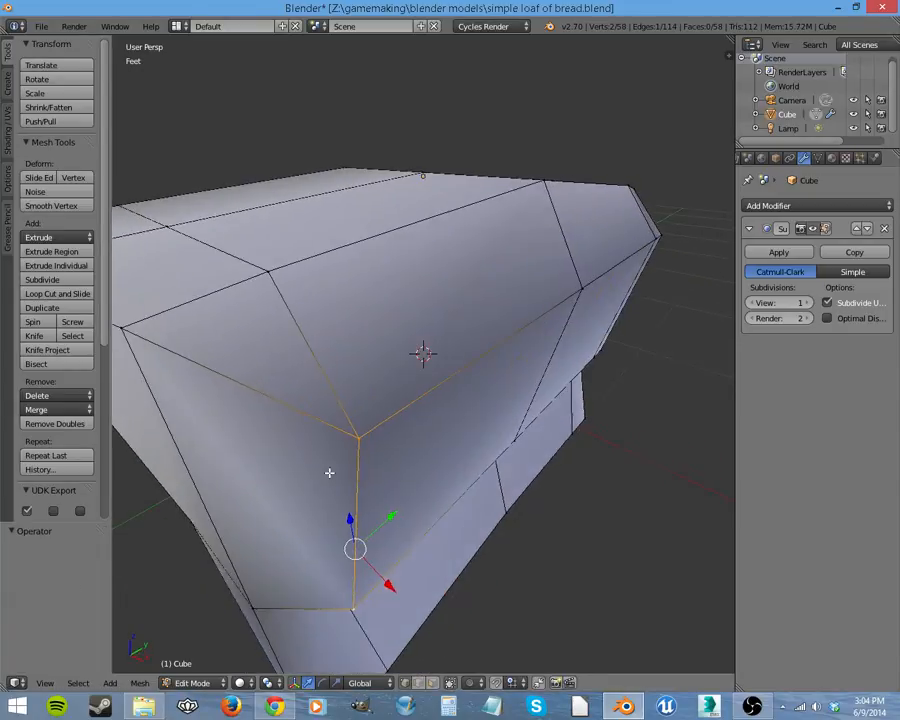
- Reopen simple loaf of bread.blend from the blender models folder, discarding the unsaved mesh changes
right_click(338, 437)
middle_drag(338, 437, 418, 457)
click(41, 26)
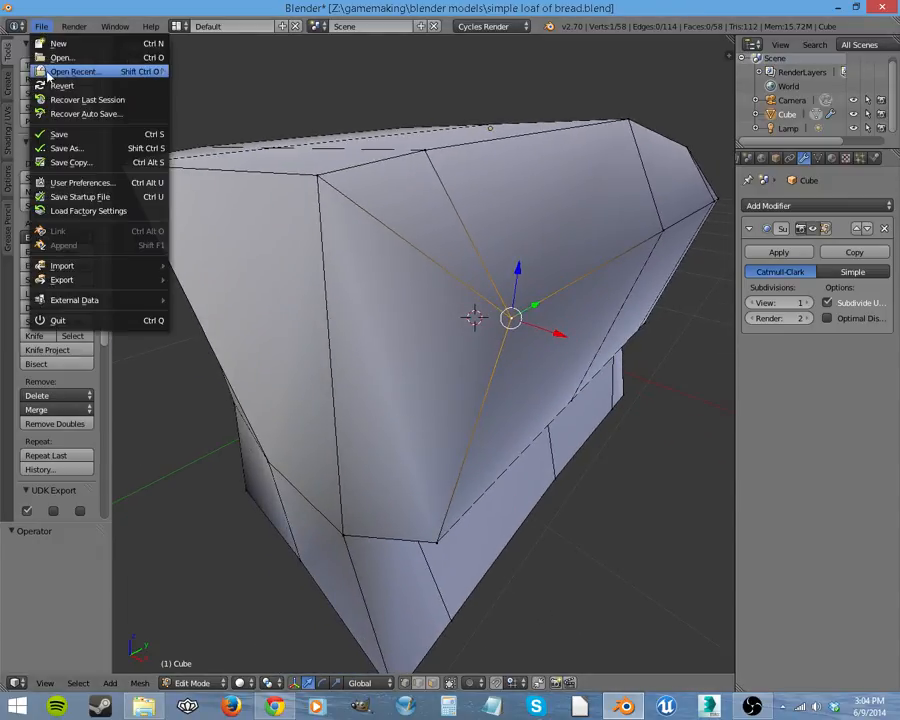
mouse_move(75, 71)
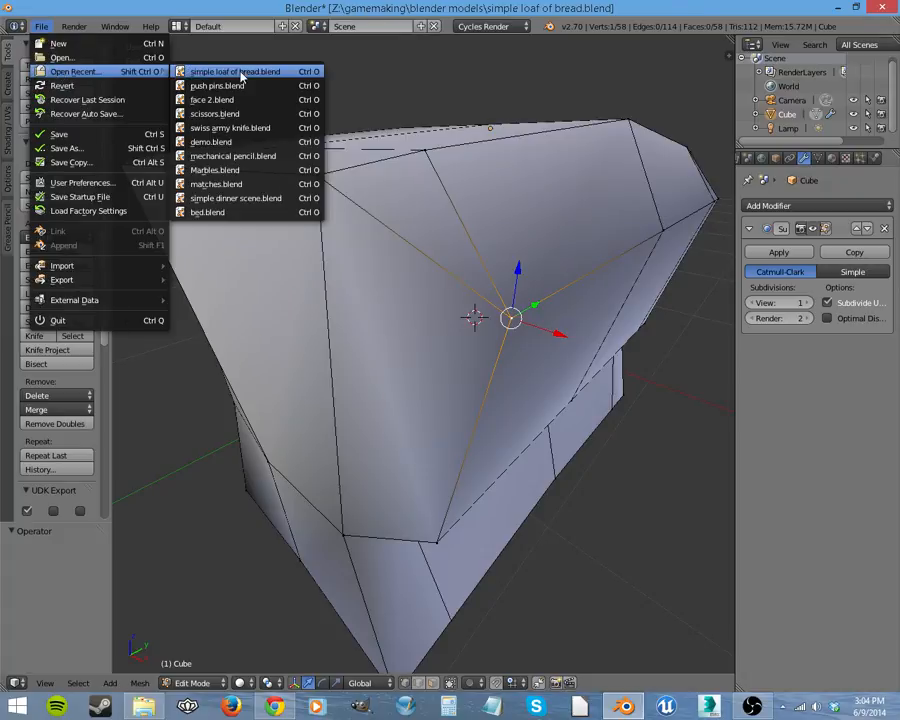
click(90, 57)
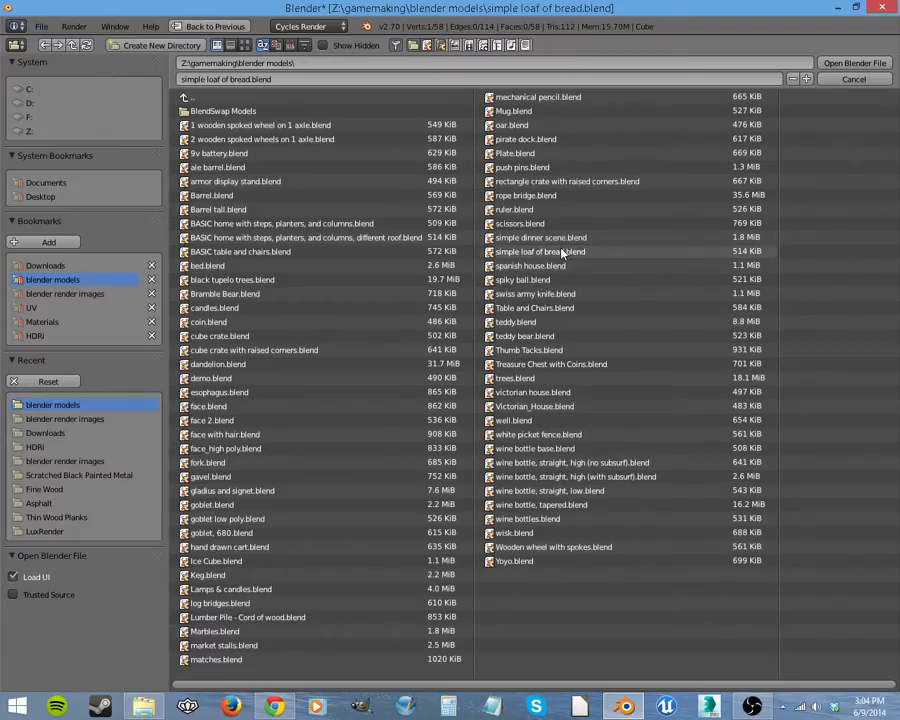
double_click(535, 251)
scroll(467, 437, up, 4)
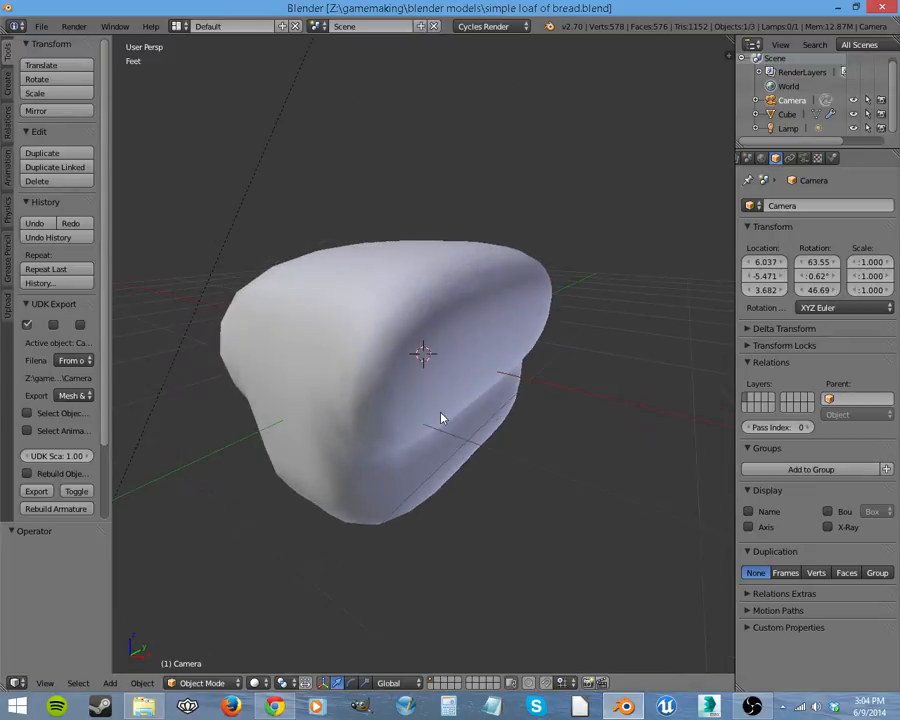
- Select the bread loaf and set its Subdivision Surface view level to 0 to expose the base mesh
right_click(424, 428)
key(Tab)
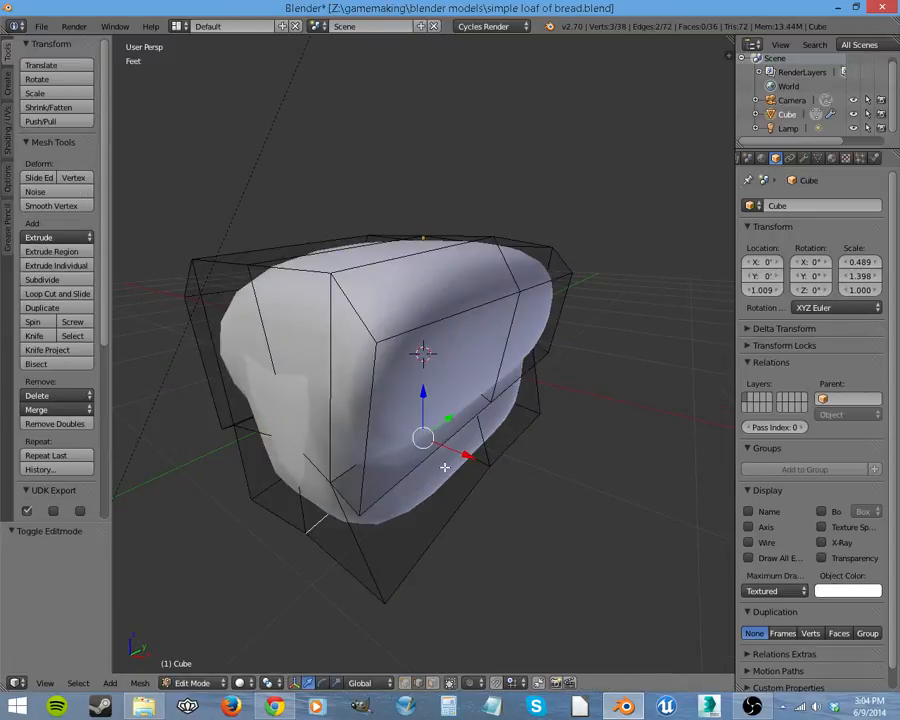
middle_drag(445, 467, 488, 466)
key(Tab)
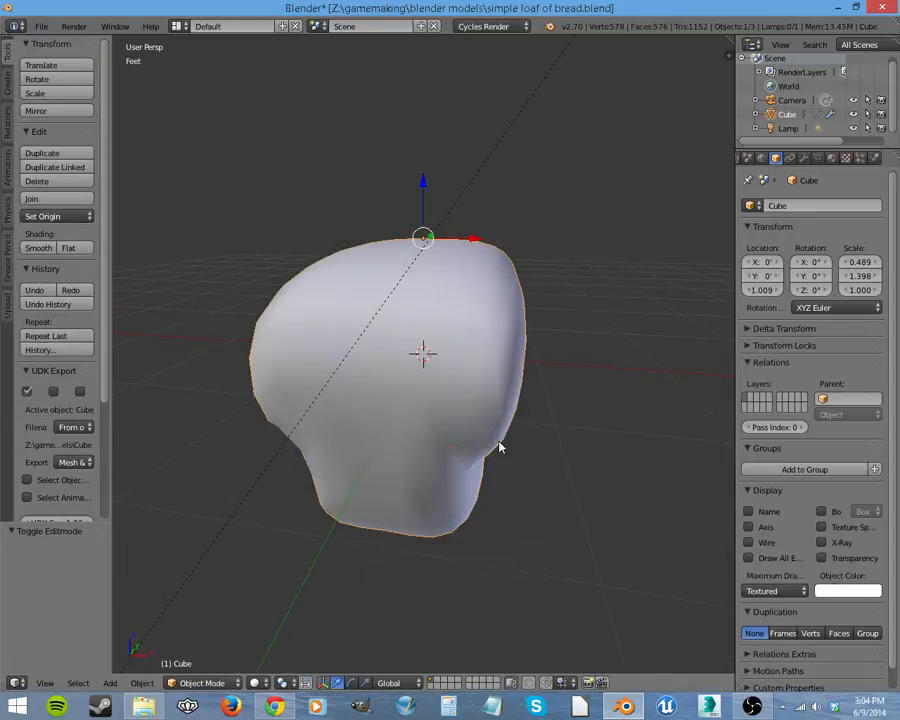
key(Tab)
click(804, 158)
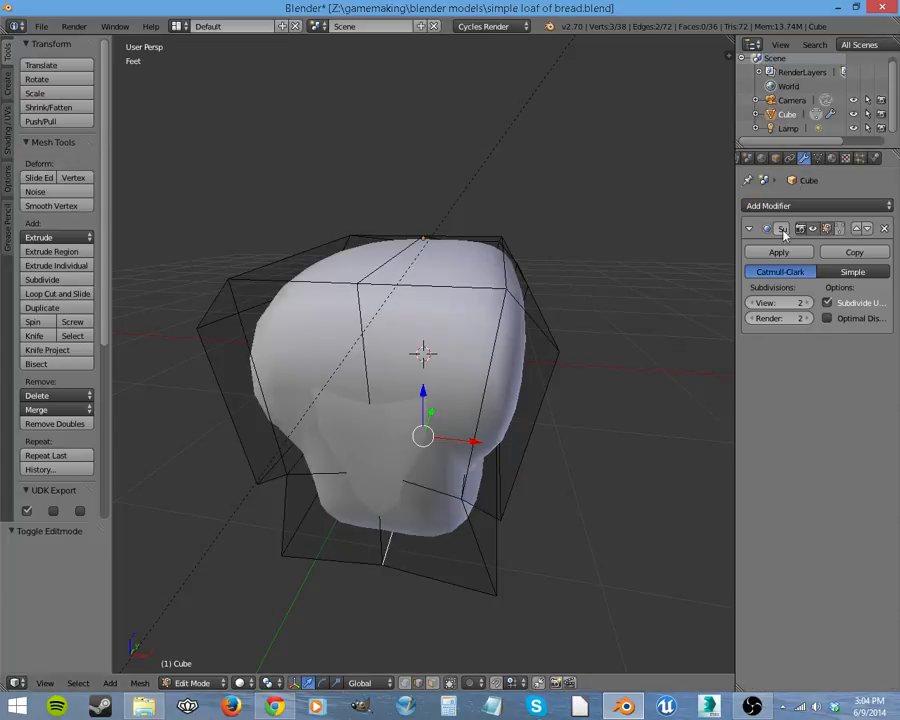
click(752, 304)
key(Tab)
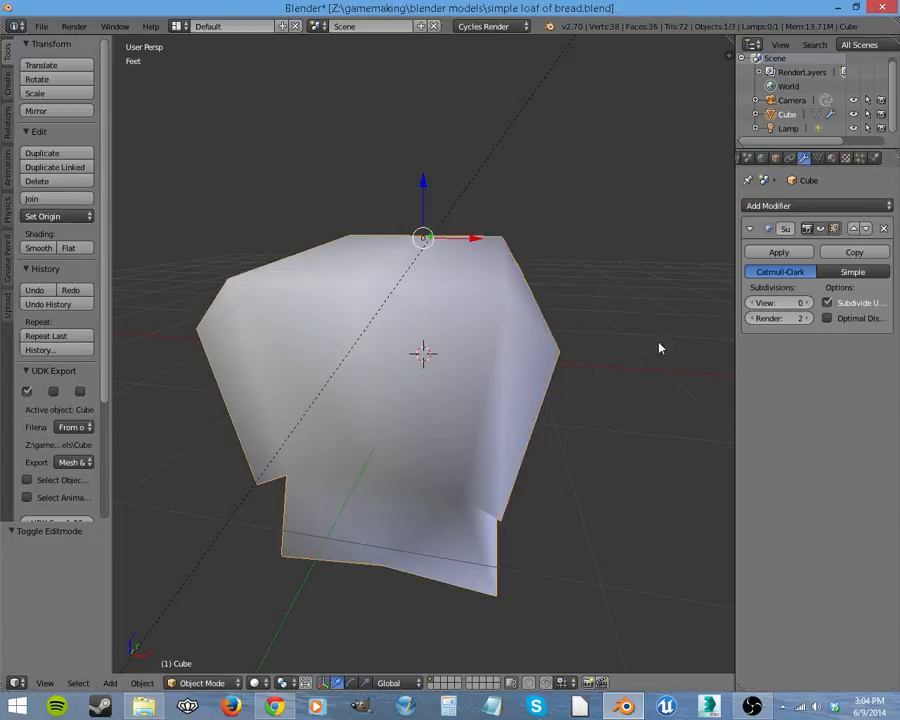
middle_drag(574, 387, 479, 379)
scroll(440, 380, up, 4)
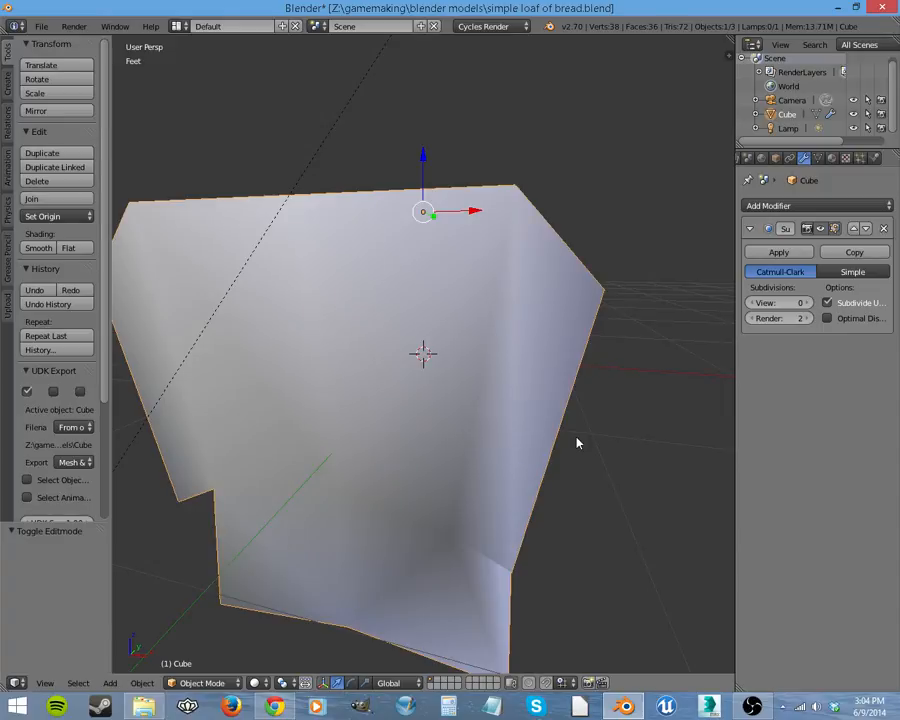
middle_drag(577, 443, 541, 443)
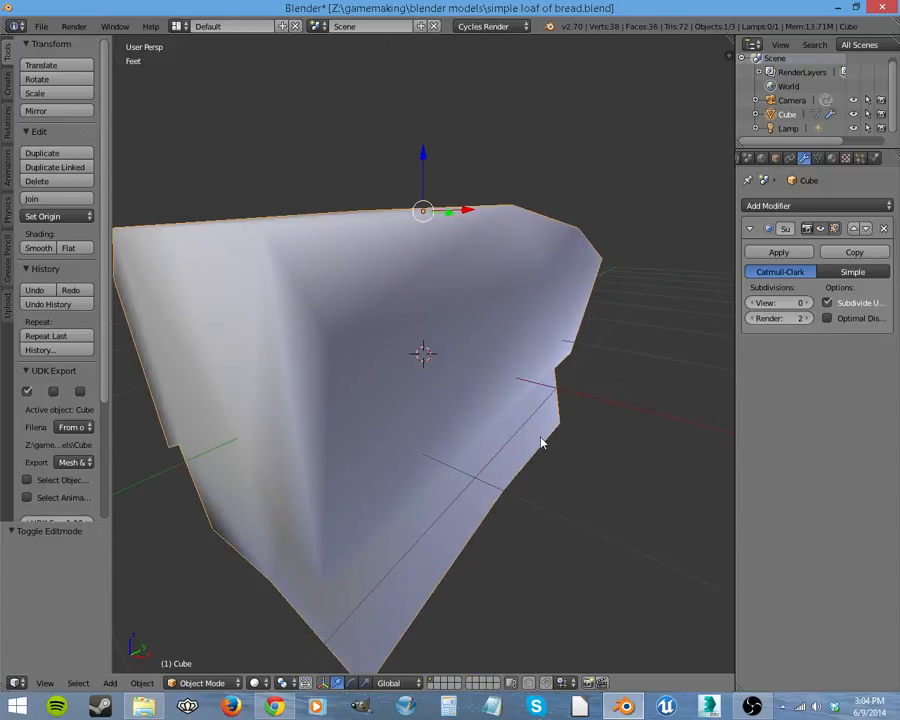
- Shade the loaf flat and examine the flat faces around its corners and sides
click(68, 248)
mouse_move(346, 408)
middle_down()
mouse_move(368, 396)
mouse_move(398, 420)
mouse_move(388, 410)
mouse_move(440, 425)
middle_up()
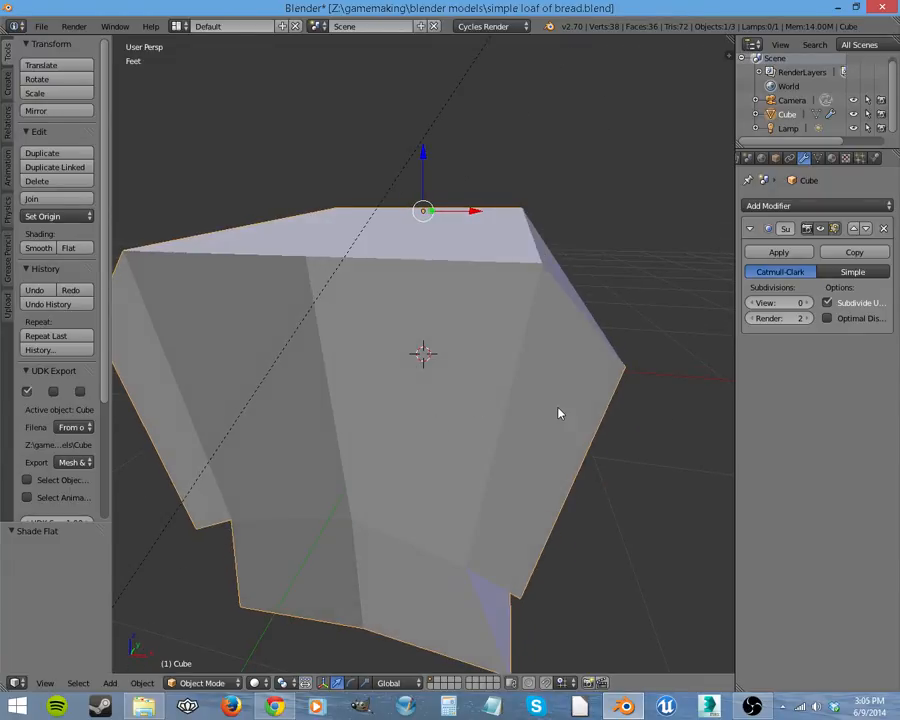
middle_drag(559, 413, 516, 394)
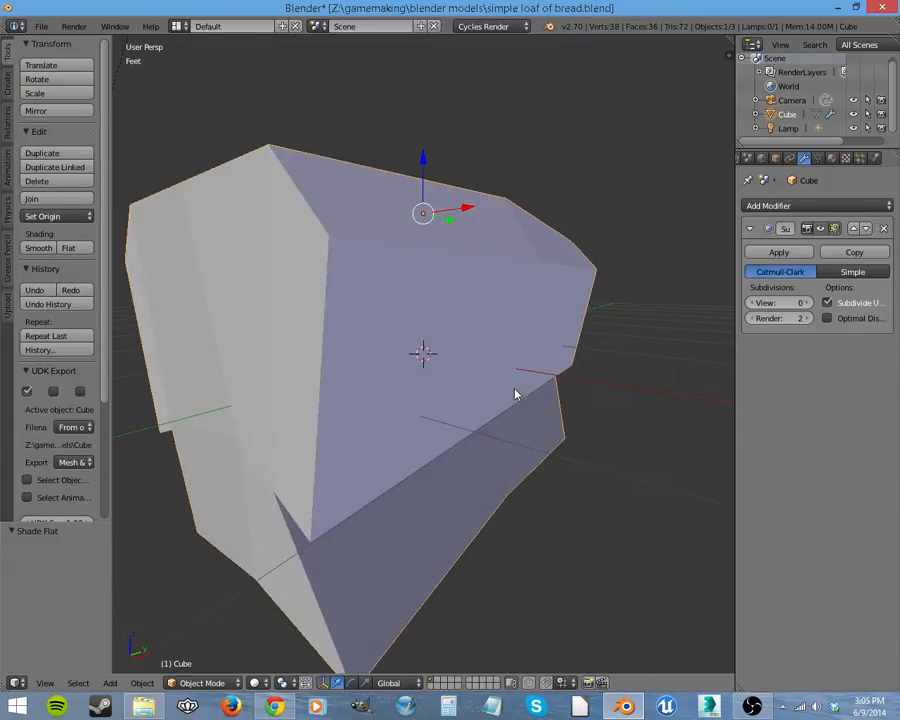
middle_drag(354, 309, 333, 323)
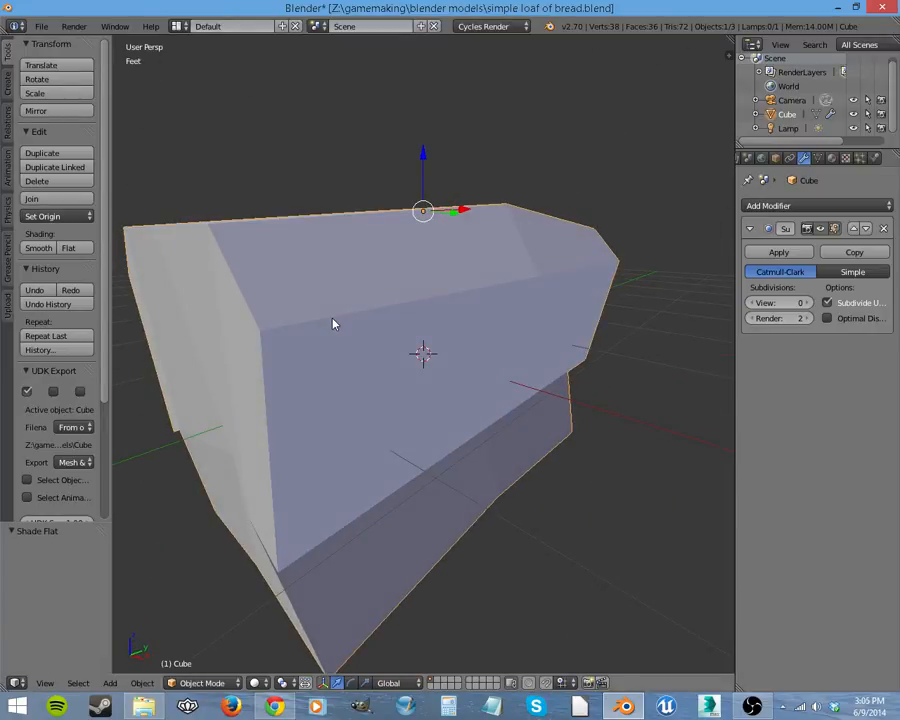
middle_drag(232, 345, 307, 474)
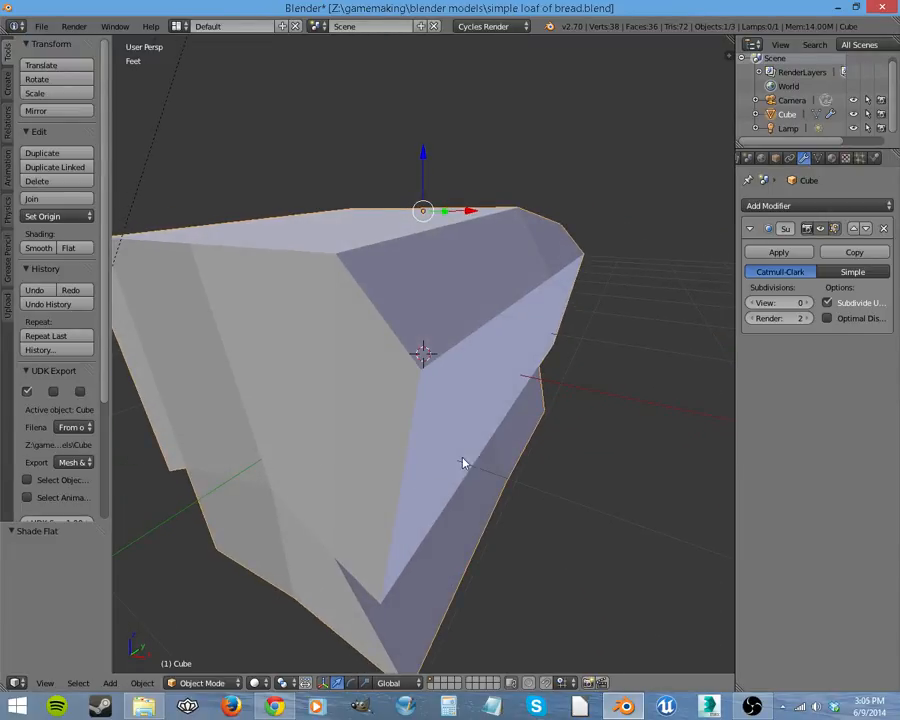
- Enter Edit Mode on the loaf, switch to face selection and select the face loop running along its beveled upper edge
key(Tab)
middle_drag(458, 472, 277, 395)
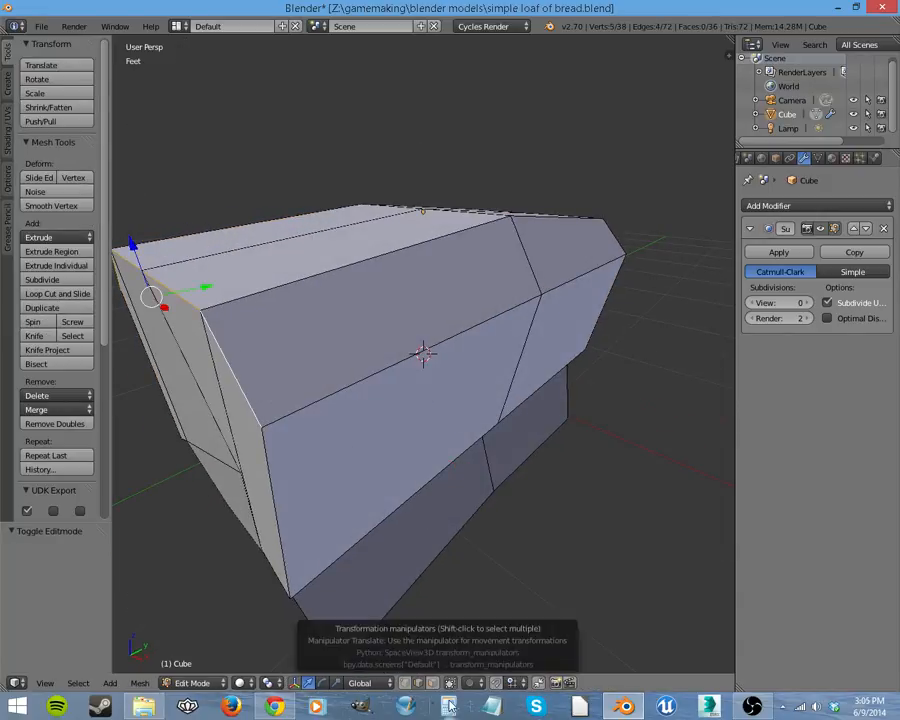
key(a)
right_click(251, 395)
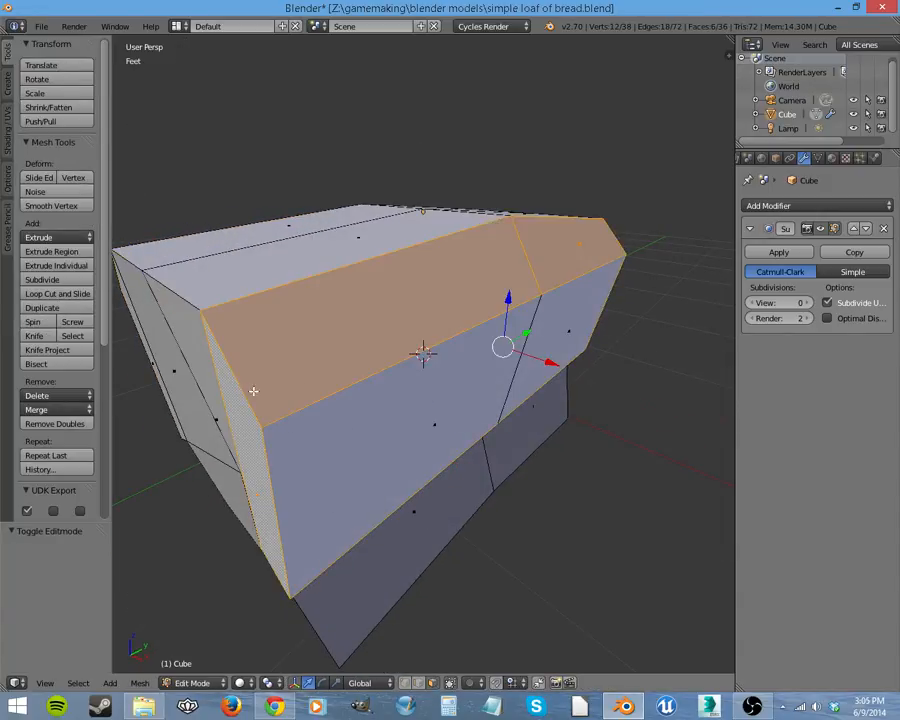
middle_drag(253, 390, 164, 373)
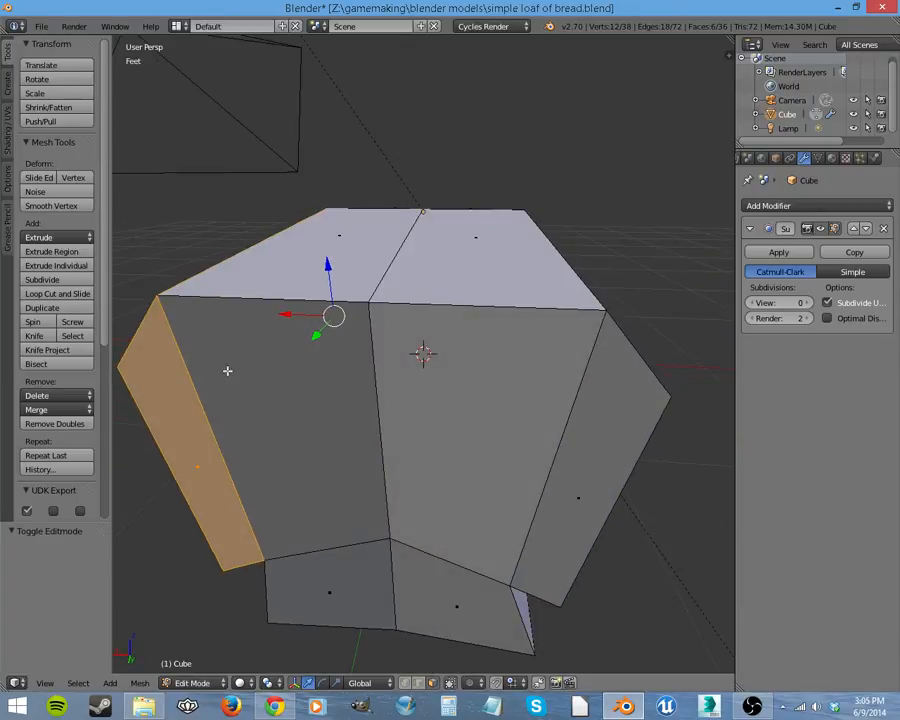
- Select successive face loops across the loaf's top and ends, finishing with the loop around its upper body
alt+right_click(454, 305)
alt+right_click(302, 304)
middle_drag(405, 327, 439, 295)
alt+right_click(532, 263)
alt+right_click(342, 253)
middle_drag(342, 253, 702, 285)
alt+right_click(327, 278)
middle_drag(297, 330, 488, 393)
alt+right_click(562, 479)
middle_drag(565, 478, 512, 448)
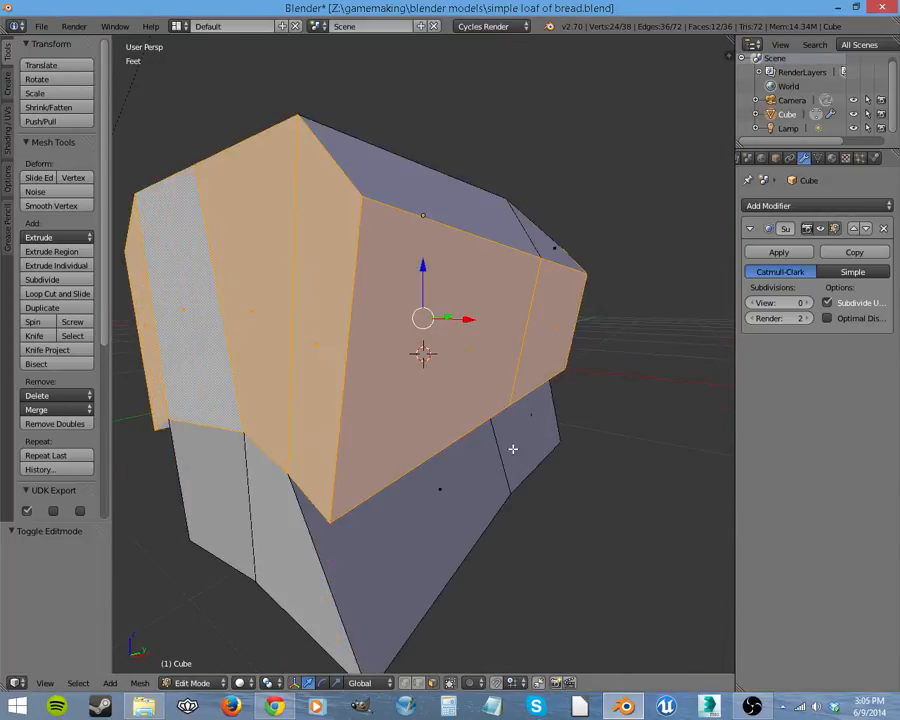
- Open the recent file scissors.blend and enlarge the 3D view over the node editor
click(40, 27)
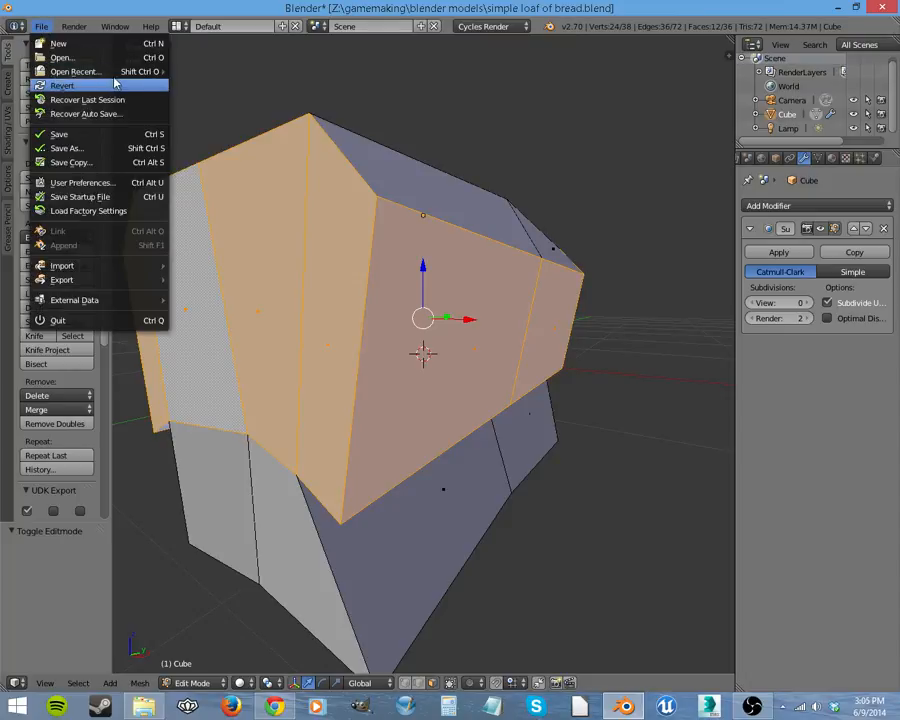
mouse_move(110, 72)
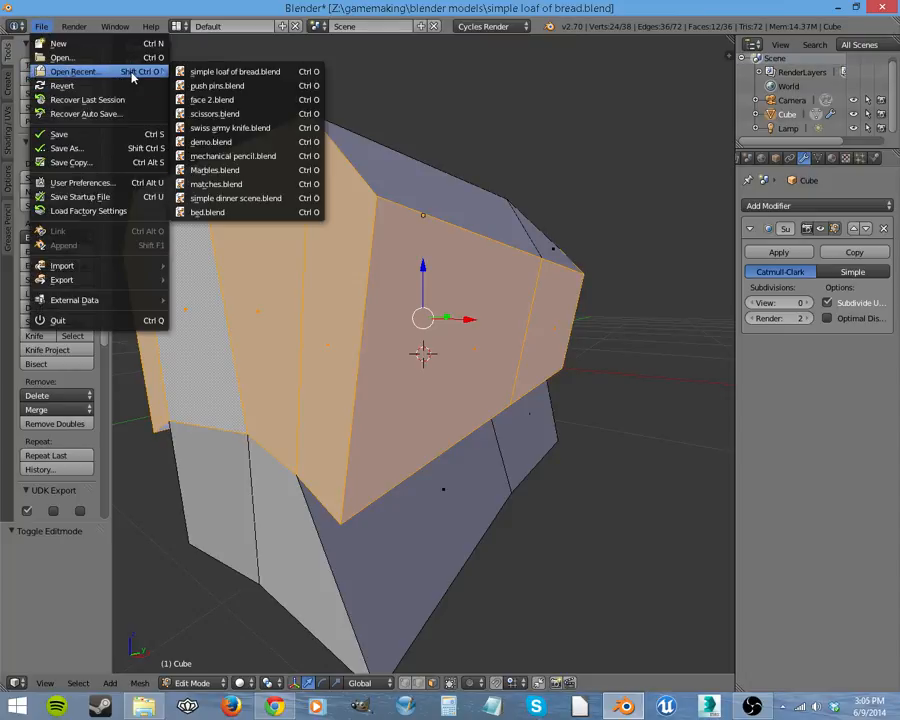
click(252, 114)
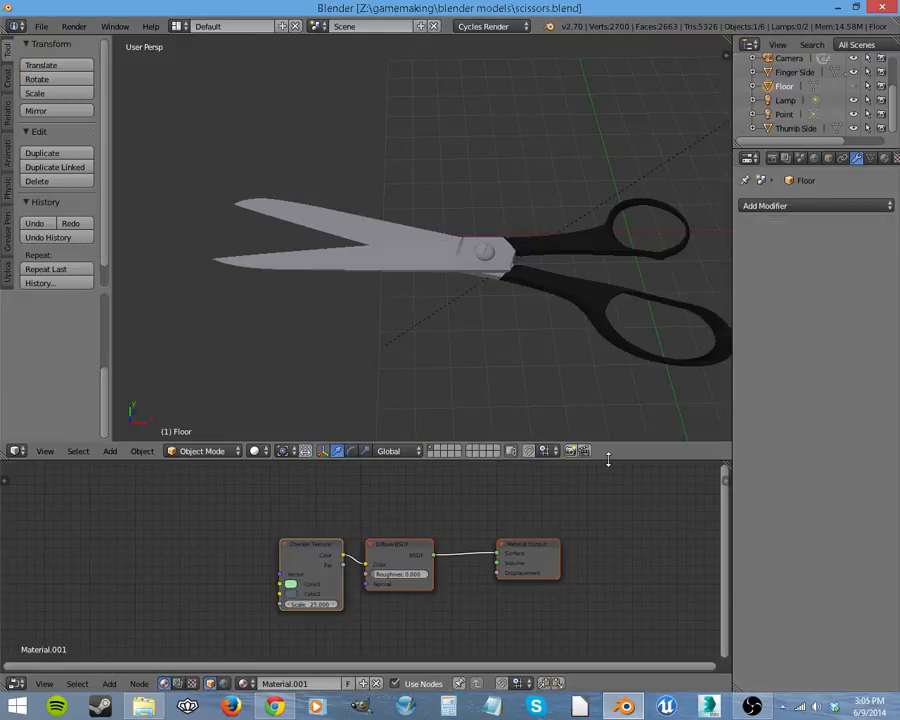
drag(609, 460, 612, 572)
middle_drag(565, 470, 508, 375)
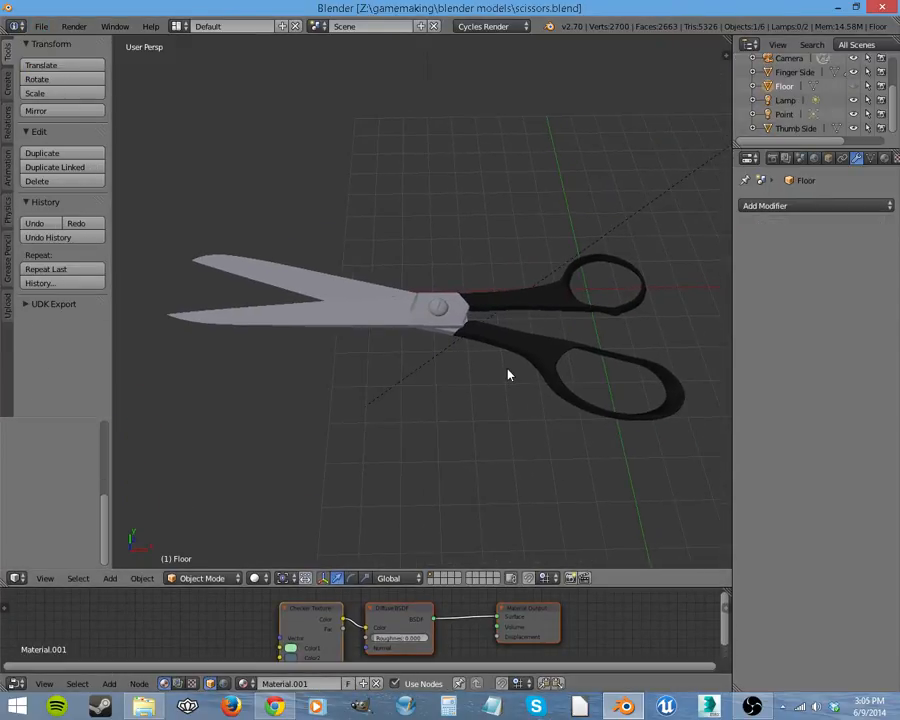
- Select the Thumb Side half of the scissors and view its mesh in Edit Mode before returning to Object Mode
right_click(482, 296)
key(Tab)
scroll(546, 343, up, 5)
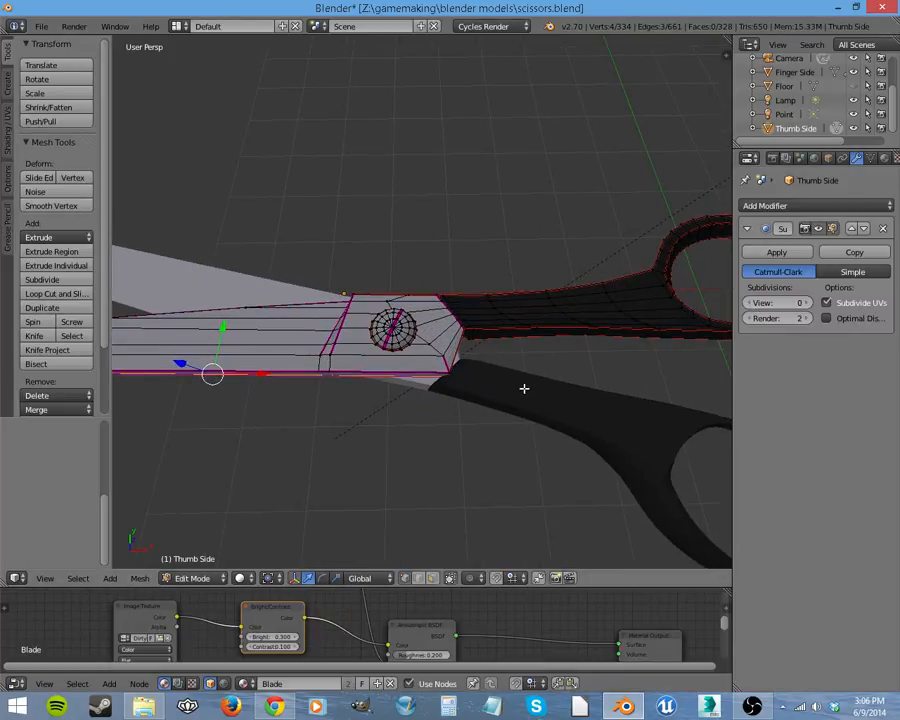
click(347, 296)
key(Tab)
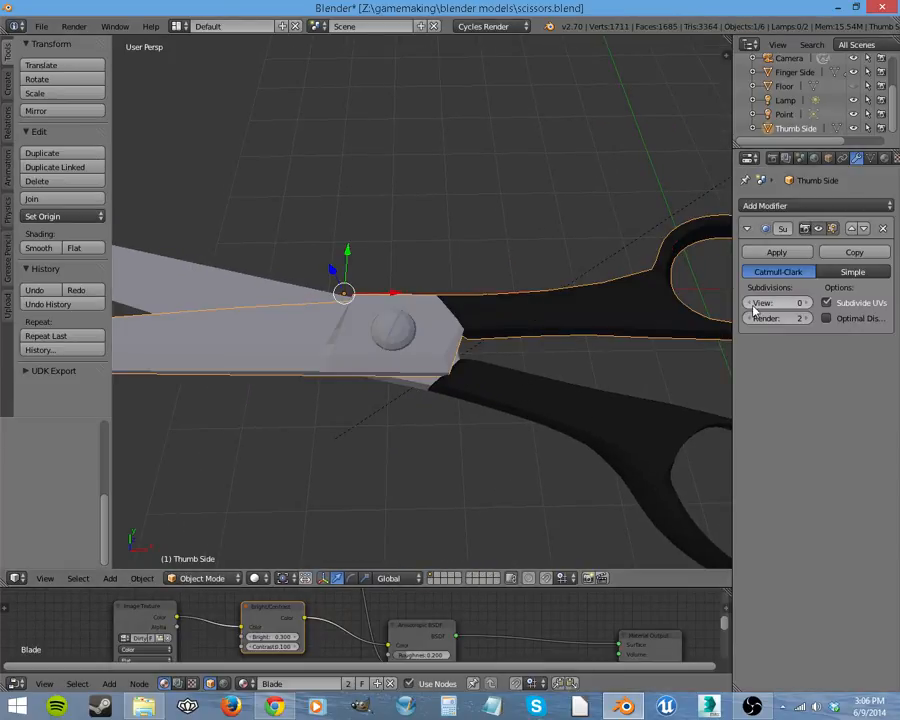
- View both halves of the scissors in wireframe and switch back to solid shading
middle_drag(558, 352, 532, 325)
key(z)
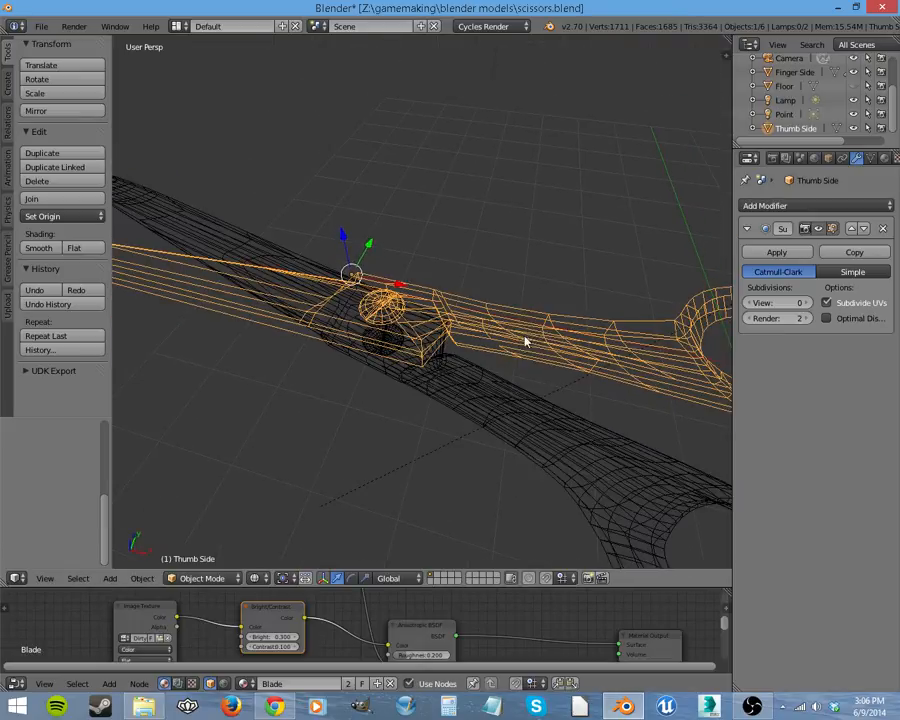
mouse_move(483, 383)
middle_down()
mouse_move(522, 404)
mouse_move(538, 382)
middle_up()
key(z)
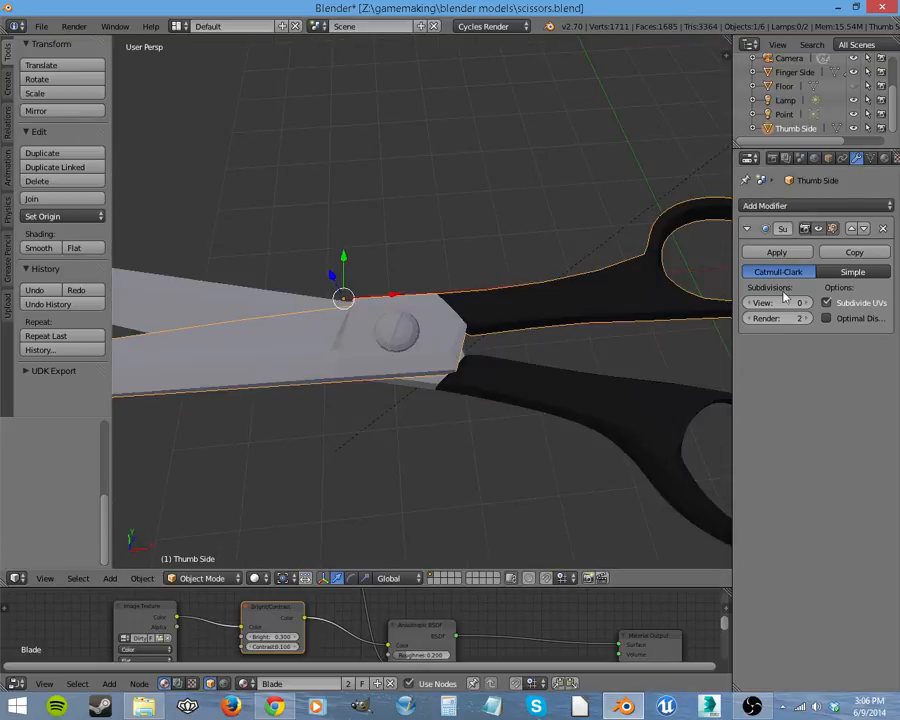
- Enter Edit Mode on the Thumb Side and select its whole mesh to examine the topology of the handle and finger hole
key(Tab)
middle_drag(595, 330, 568, 331)
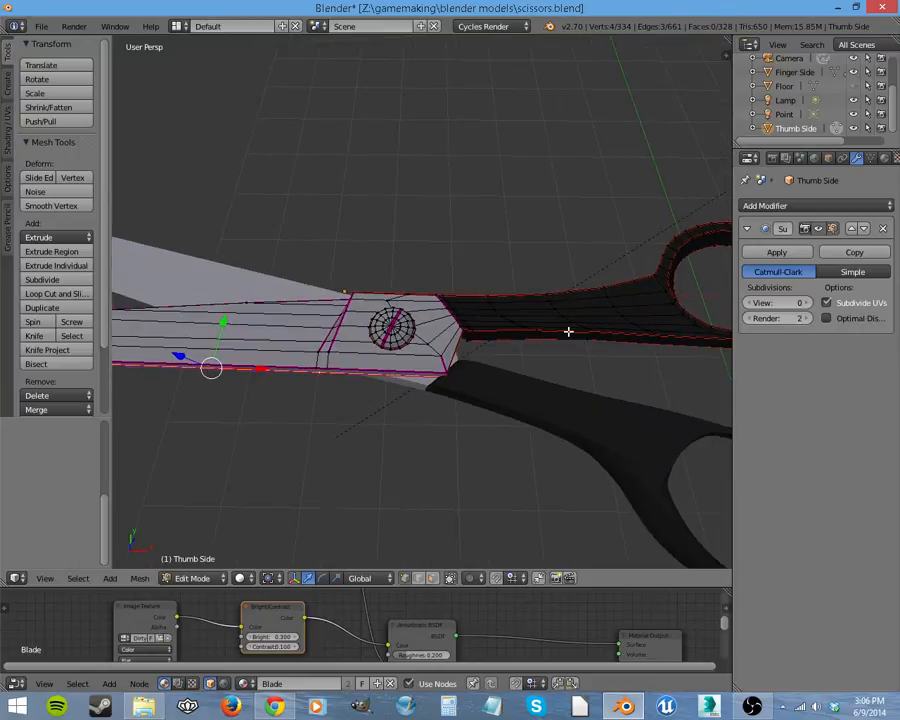
key(a)
middle_drag(542, 376, 404, 397)
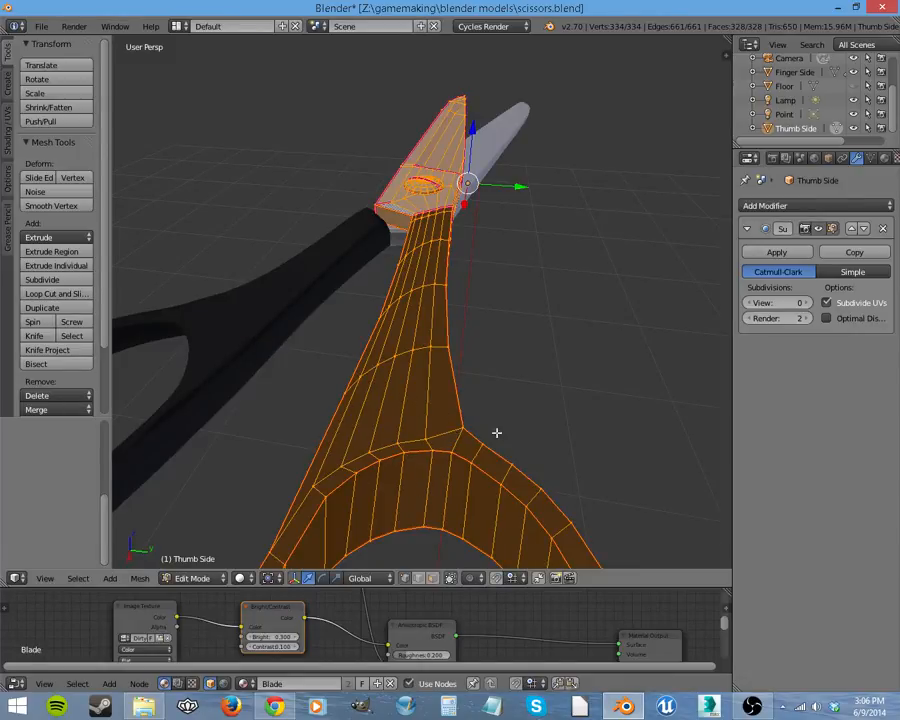
middle_drag(441, 451, 505, 302)
- Select an edge loop along the thumb handle, and in face selection mode its crosswise face loops and one lengthwise loop
alt+right_click(505, 275)
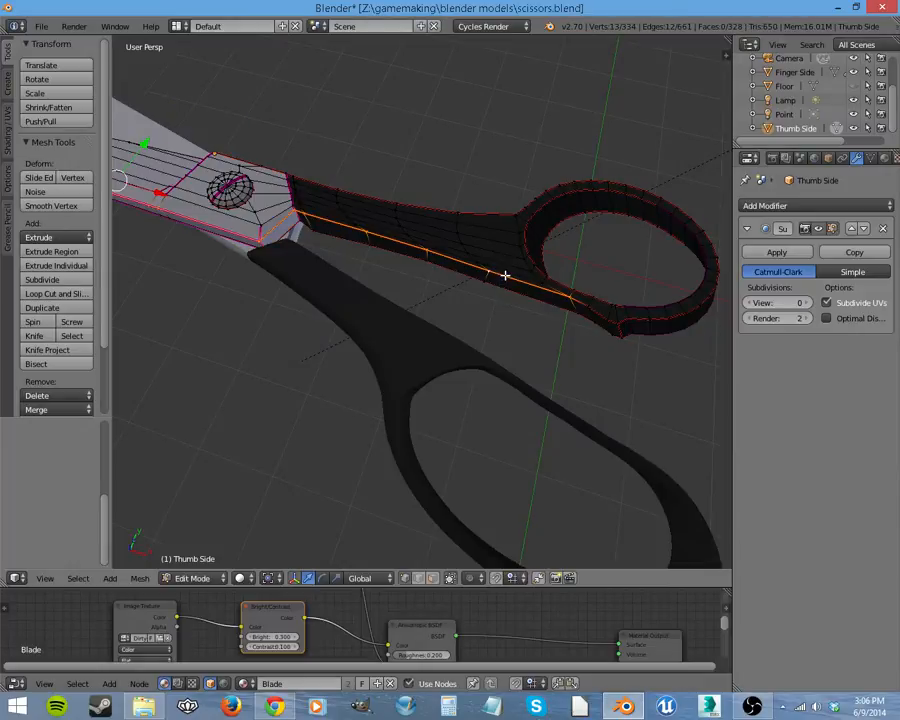
click(429, 579)
alt+right_click(470, 252)
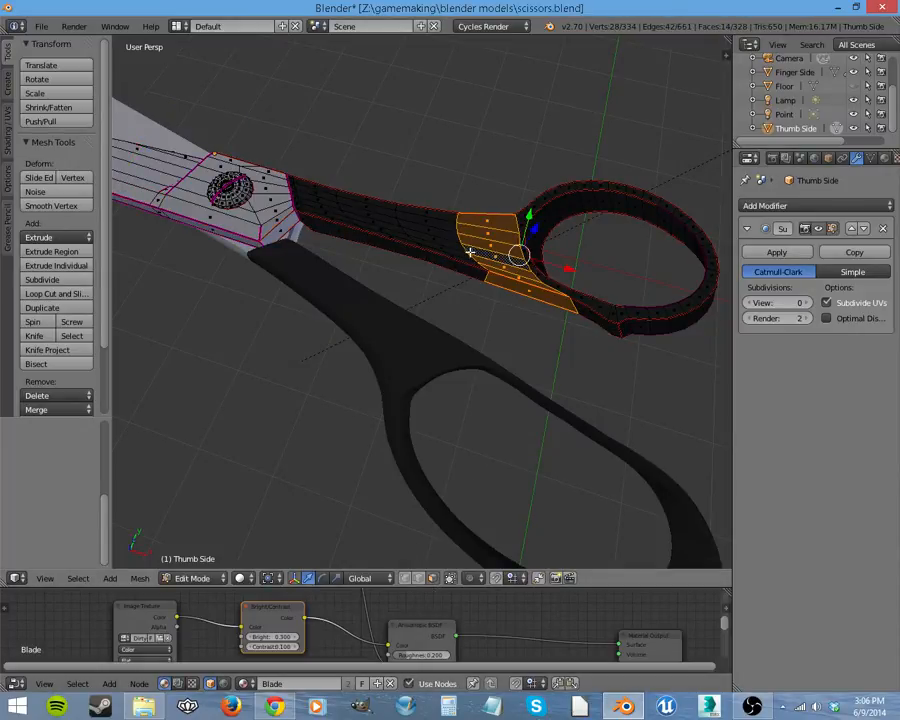
alt+right_click(432, 245)
alt+right_click(361, 219)
alt+right_click(323, 205)
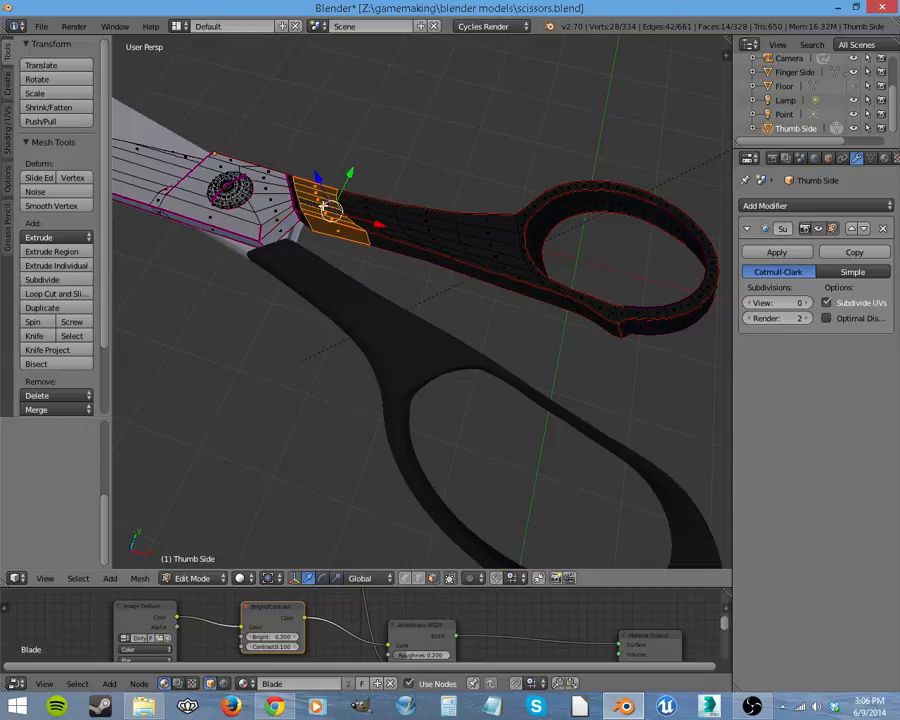
alt+right_click(296, 203)
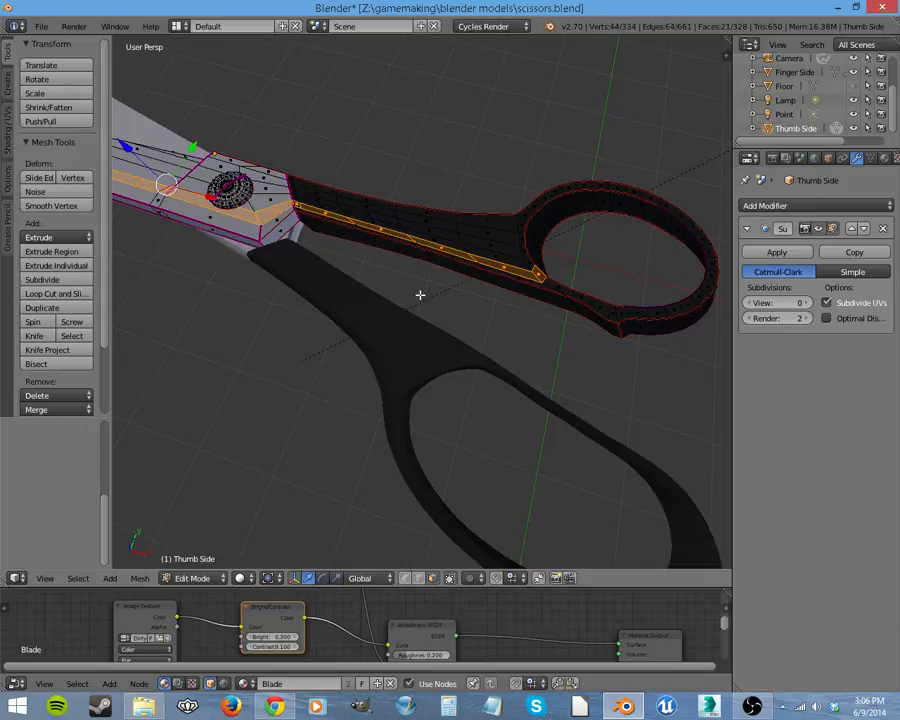
- Follow the lengthwise face loop to the blade tip and select the triangular faces along the blade's edge
middle_drag(420, 295, 90, 270)
middle_drag(237, 201, 512, 201)
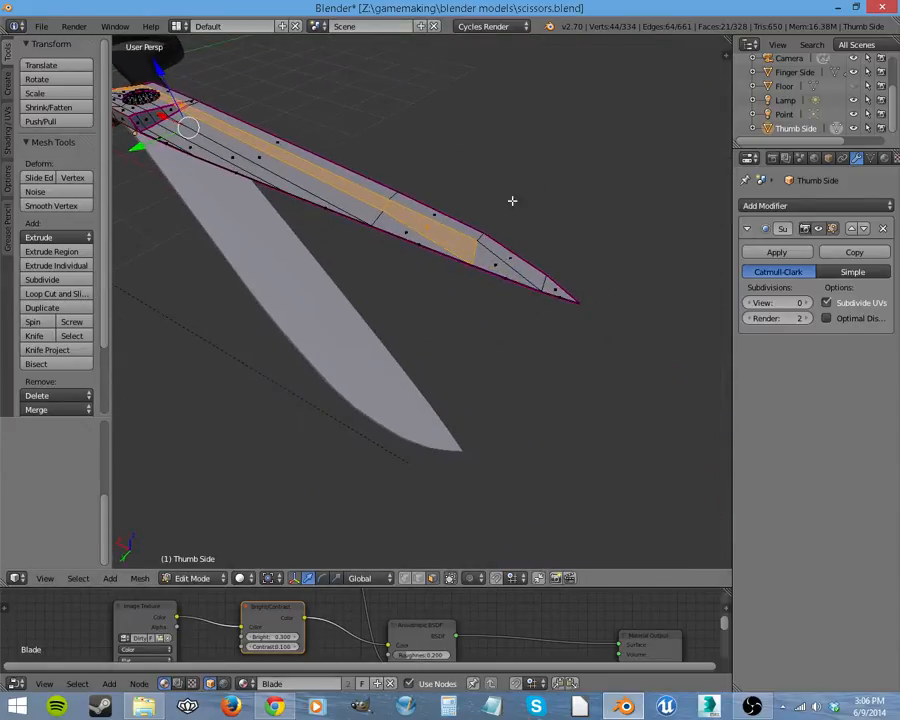
right_click(487, 261)
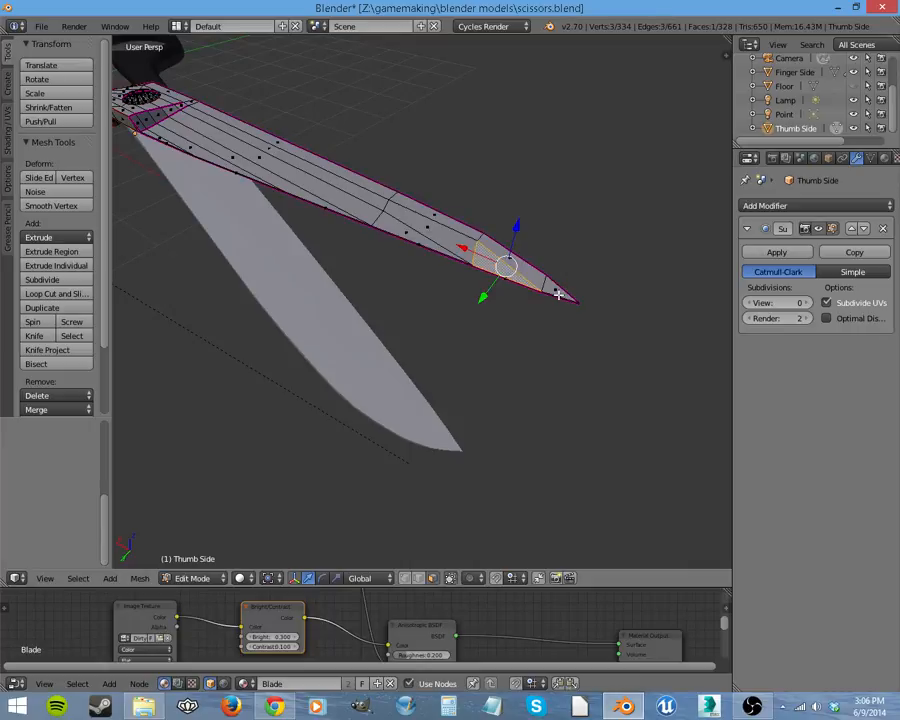
middle_drag(558, 294, 519, 265)
scroll(538, 271, up, 3)
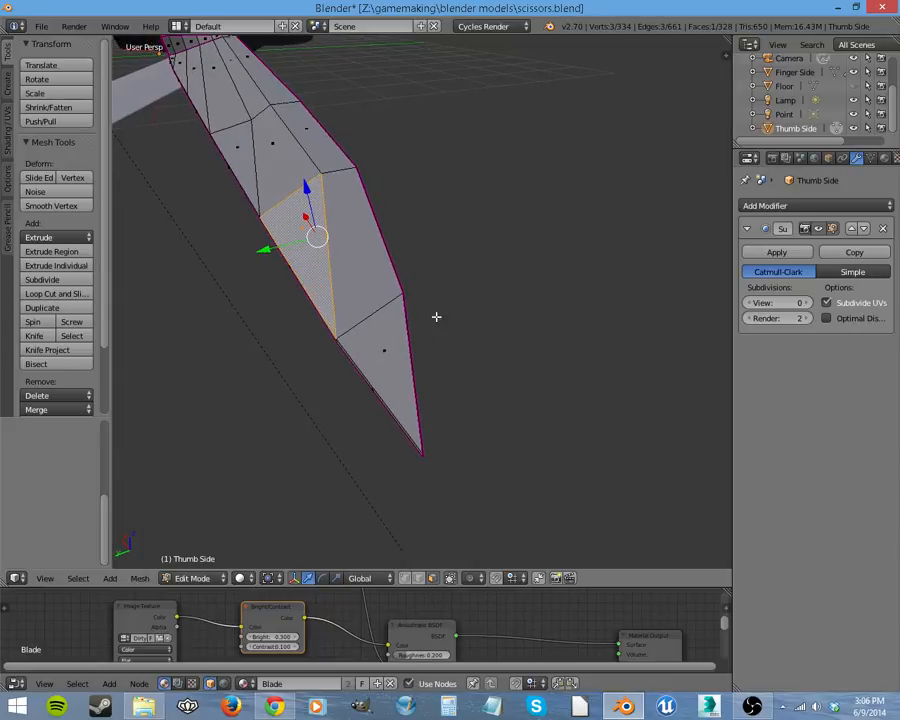
right_click(399, 347)
right_click(238, 146)
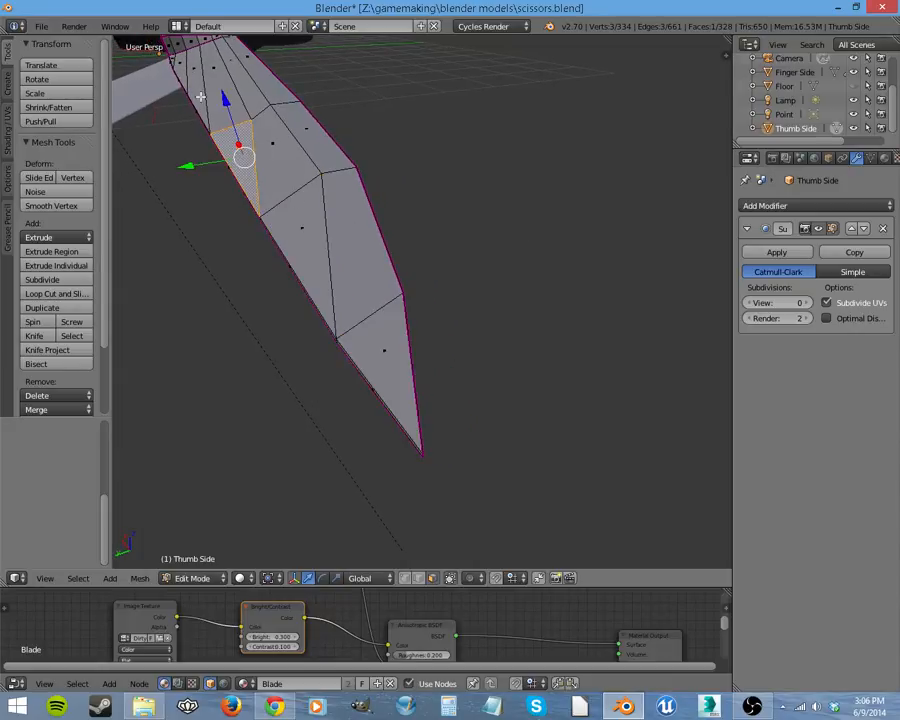
- Select in turn the face loops on the thumb hole's rim, inner wall and outer side to examine their flow
middle_drag(378, 136, 383, 198)
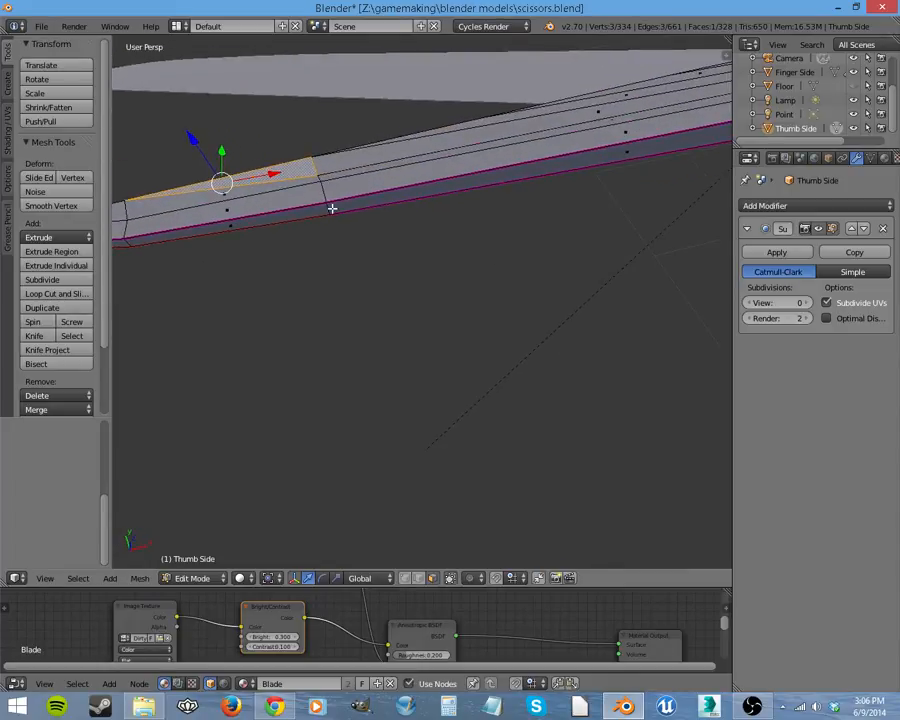
middle_drag(195, 224, 170, 190)
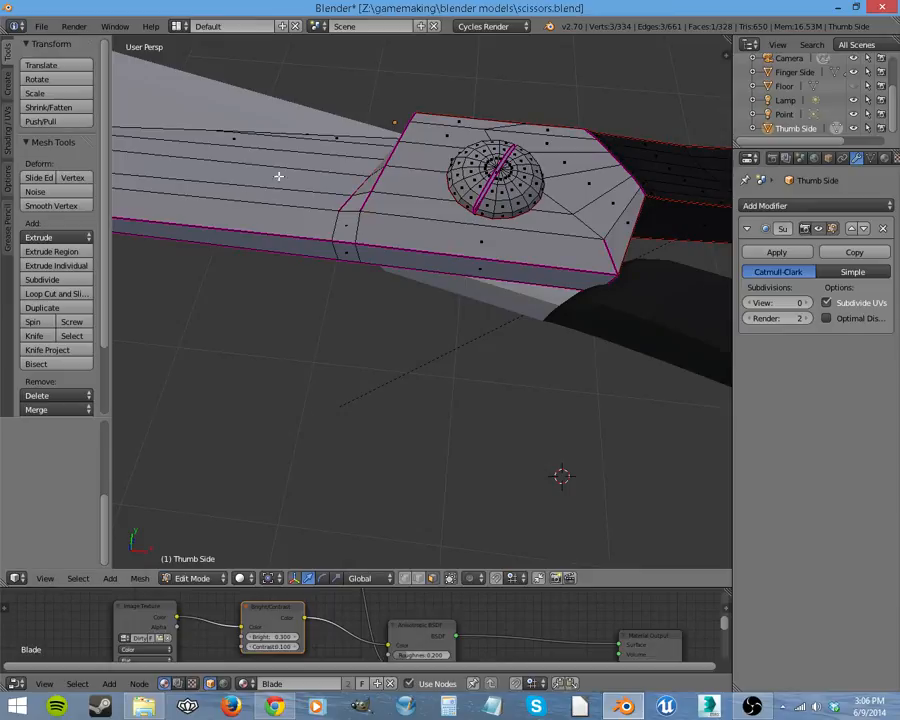
middle_drag(390, 206, 414, 296)
scroll(394, 293, up, 2)
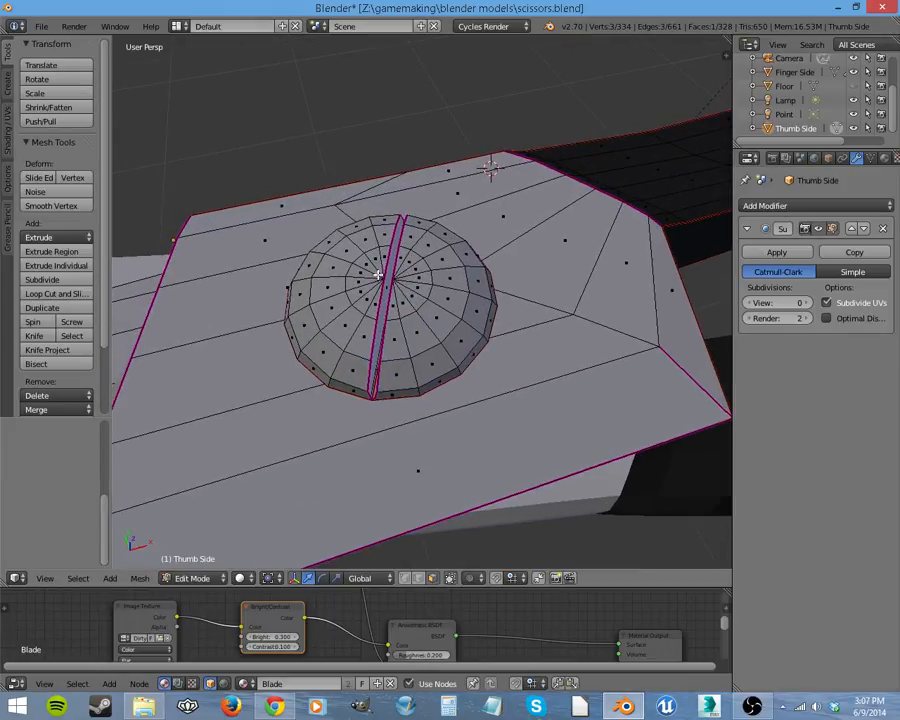
middle_drag(430, 328, 399, 389)
alt+right_click(386, 428)
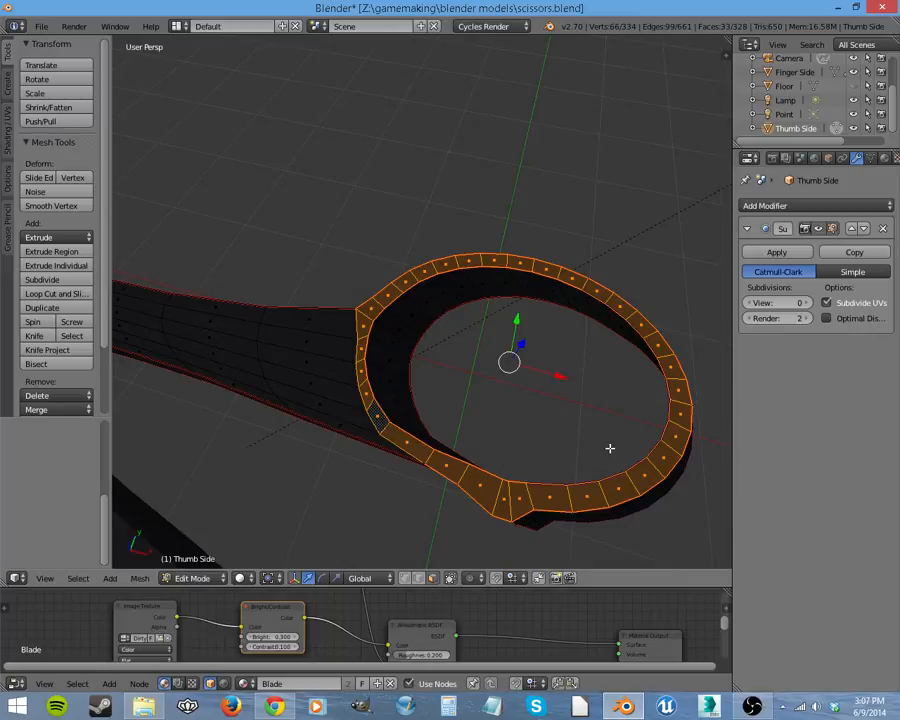
alt+right_click(428, 400)
middle_drag(668, 404, 522, 310)
alt+right_click(598, 400)
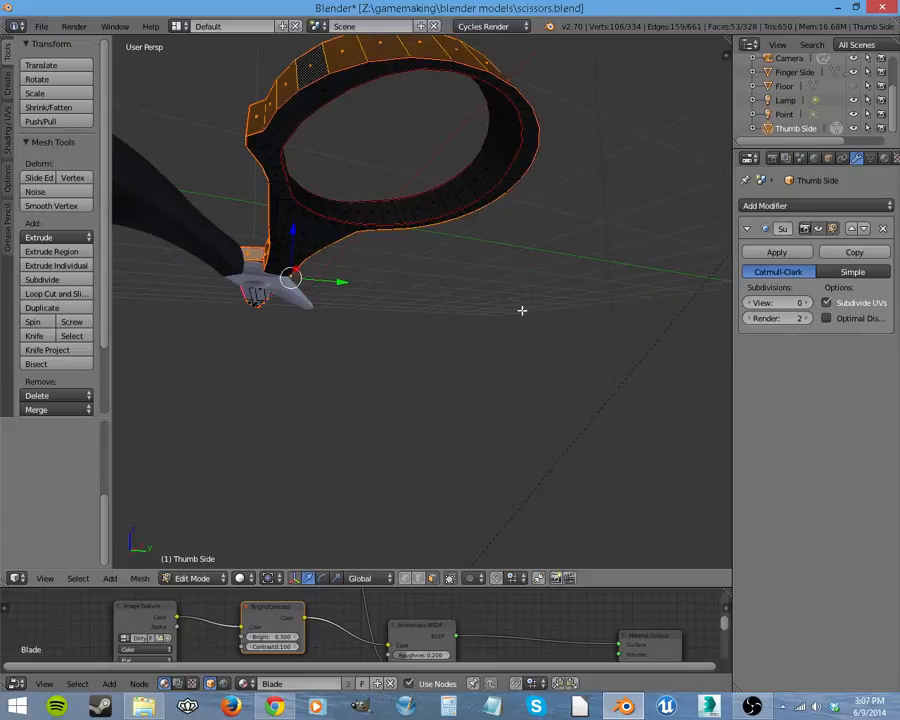
alt+right_click(268, 152)
middle_drag(348, 185, 438, 296)
middle_drag(393, 364, 426, 350)
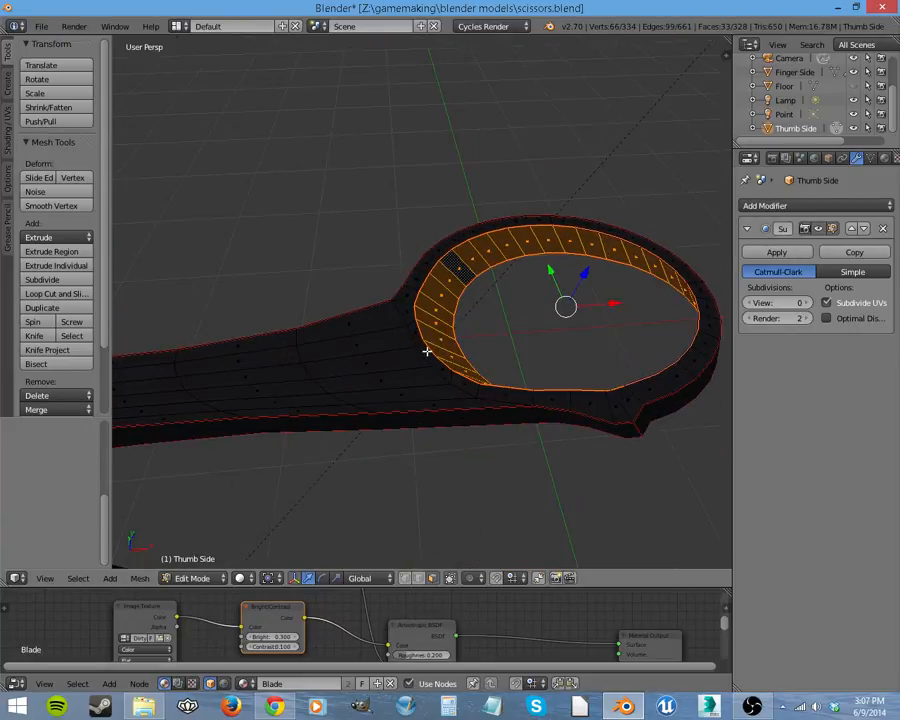
- Select the crosswise face loops one by one along the thumb handle, from the finger hole toward the pivot
alt+right_click(380, 368)
alt+right_click(280, 376)
alt+right_click(141, 373)
shift+middle_drag(201, 406, 380, 394)
alt+right_click(370, 376)
middle_drag(306, 385, 389, 436)
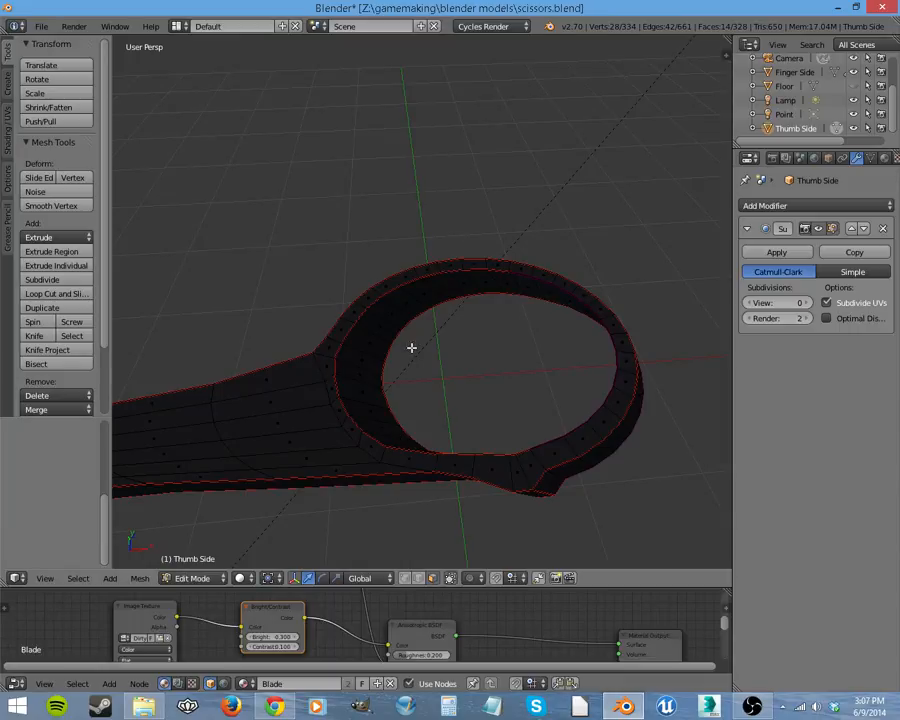
middle_drag(619, 490, 635, 460)
- Select the face loop across the pivot plate and a radial face loop on the round screw head
alt+right_click(487, 367)
alt+right_click(411, 382)
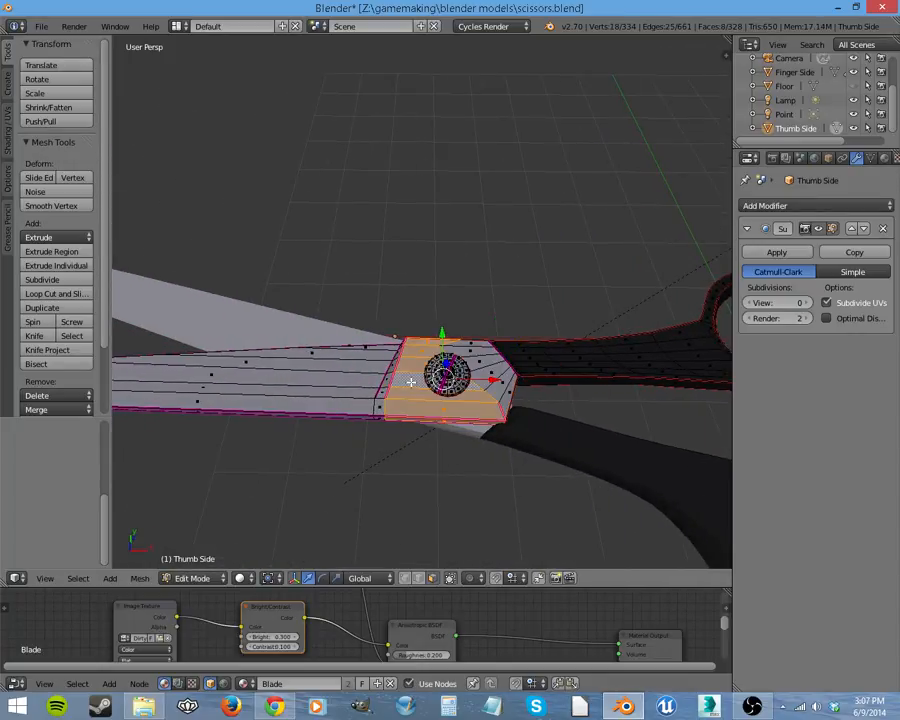
right_click(461, 388)
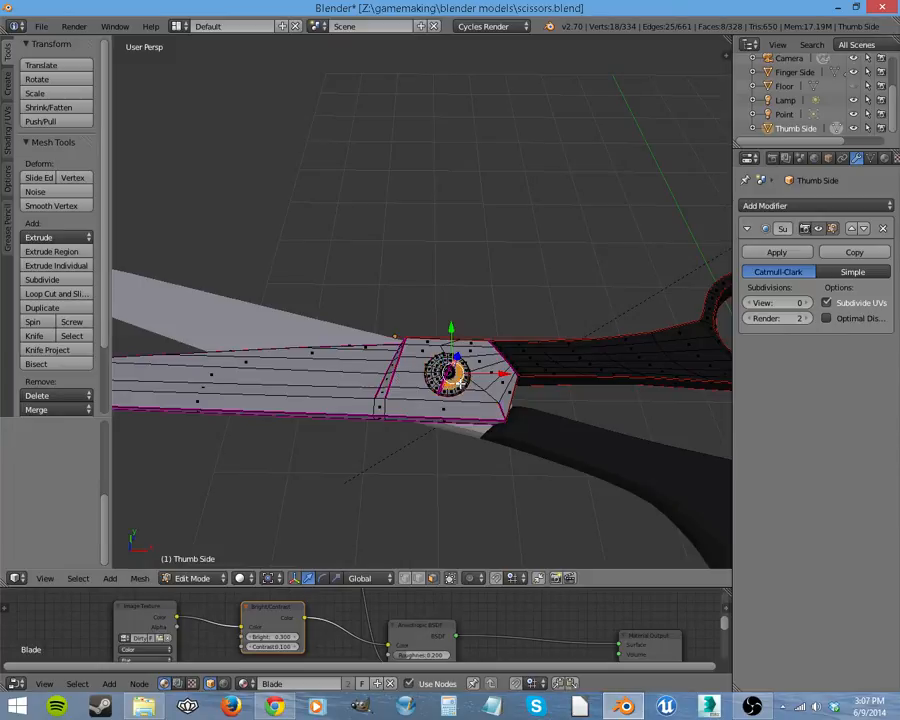
alt+right_click(463, 390)
scroll(489, 408, up, 3)
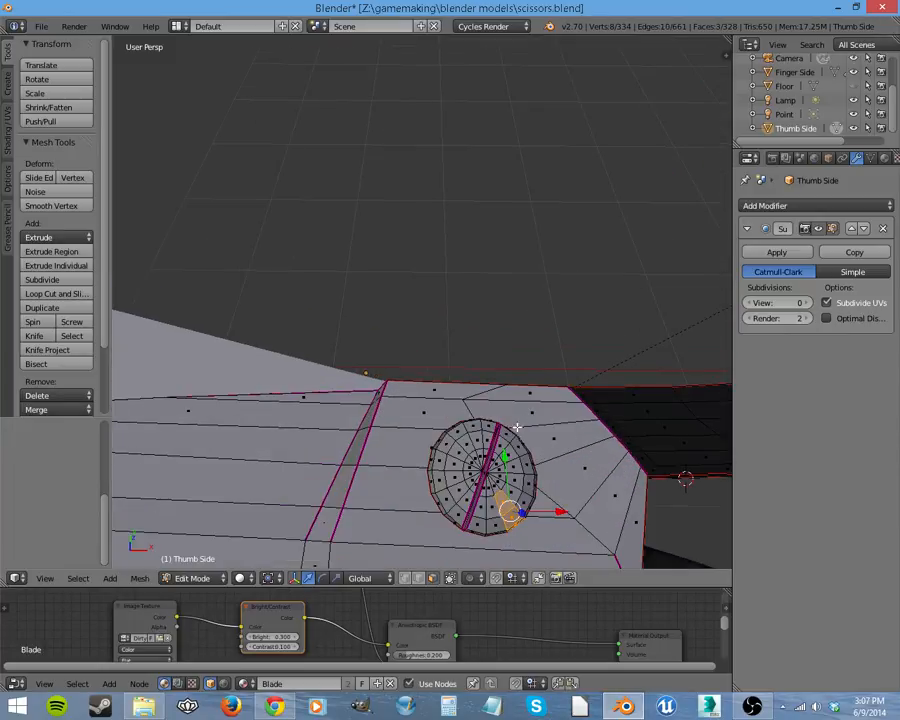
shift+middle_drag(512, 428, 491, 375)
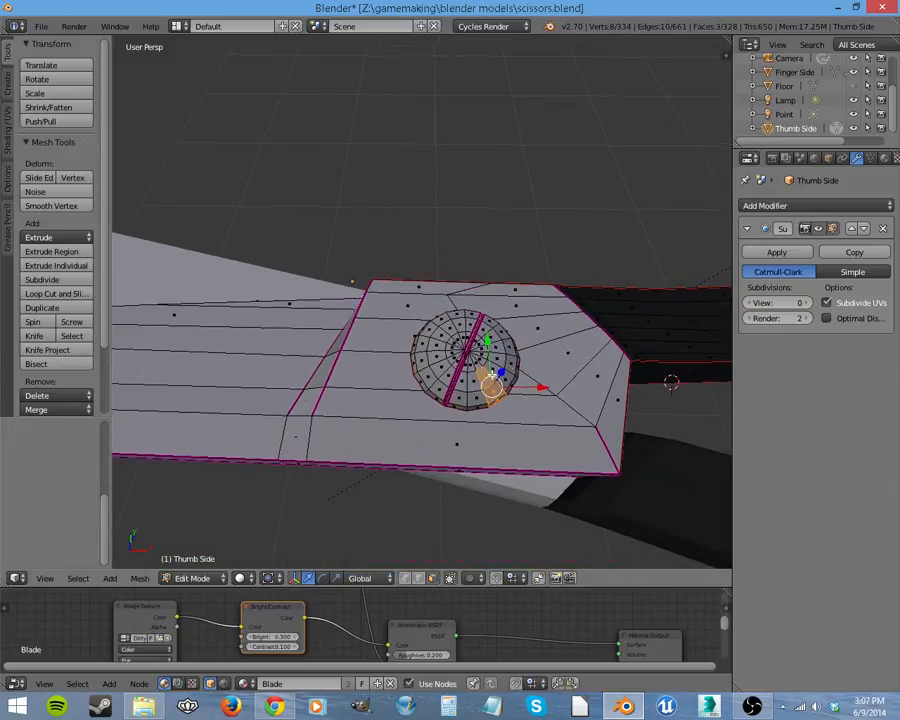
- Select the pivot plate's face loop again, followed by the face loop across the long blade section
alt+right_click(429, 382)
shift+middle_drag(335, 414, 542, 414)
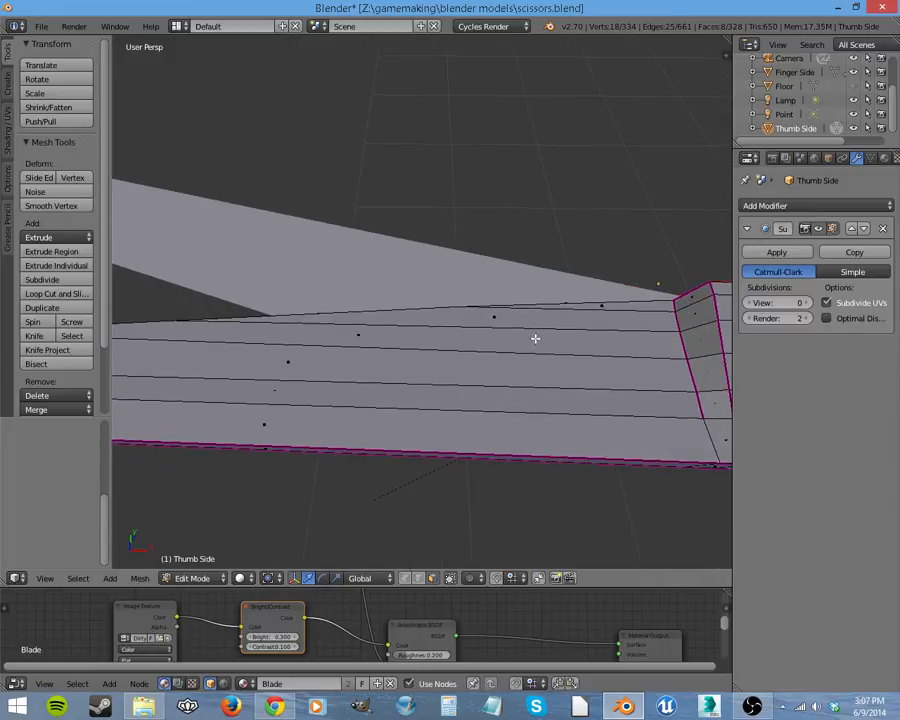
alt+right_click(534, 334)
scroll(545, 372, down, 5)
shift+middle_drag(677, 394, 357, 398)
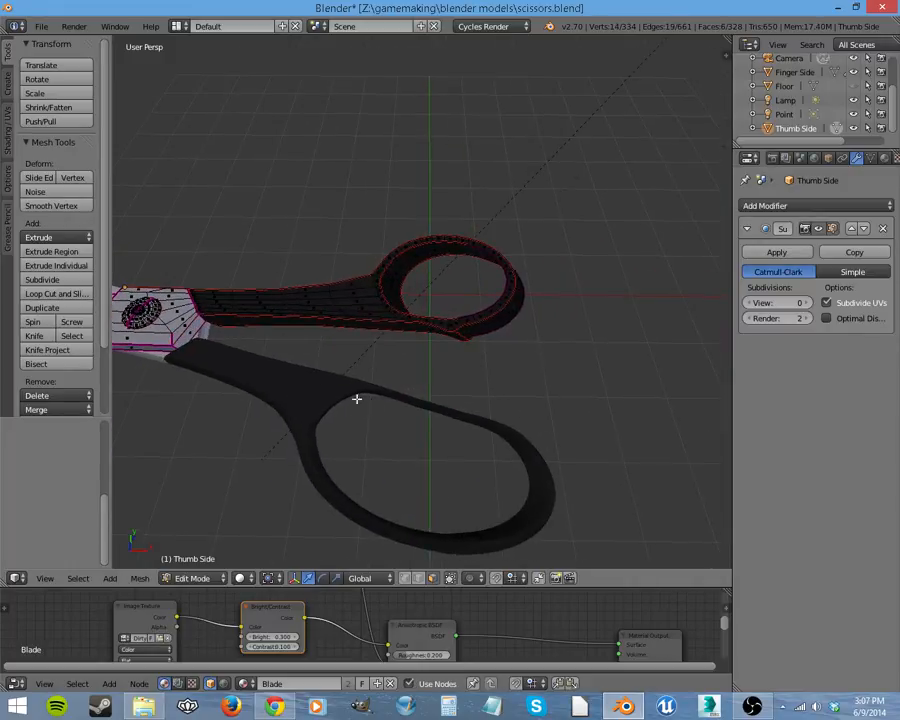
middle_drag(461, 407, 527, 430)
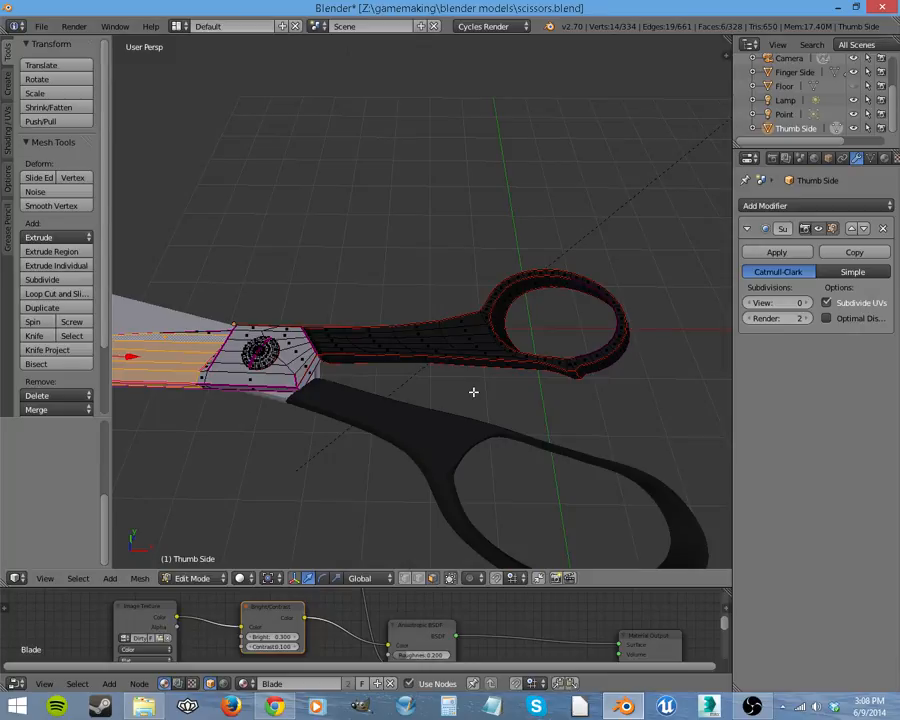
- Select the face loop around the thumb hole's inner wall and the long loop along the handle's outer side
scroll(558, 368, up, 2)
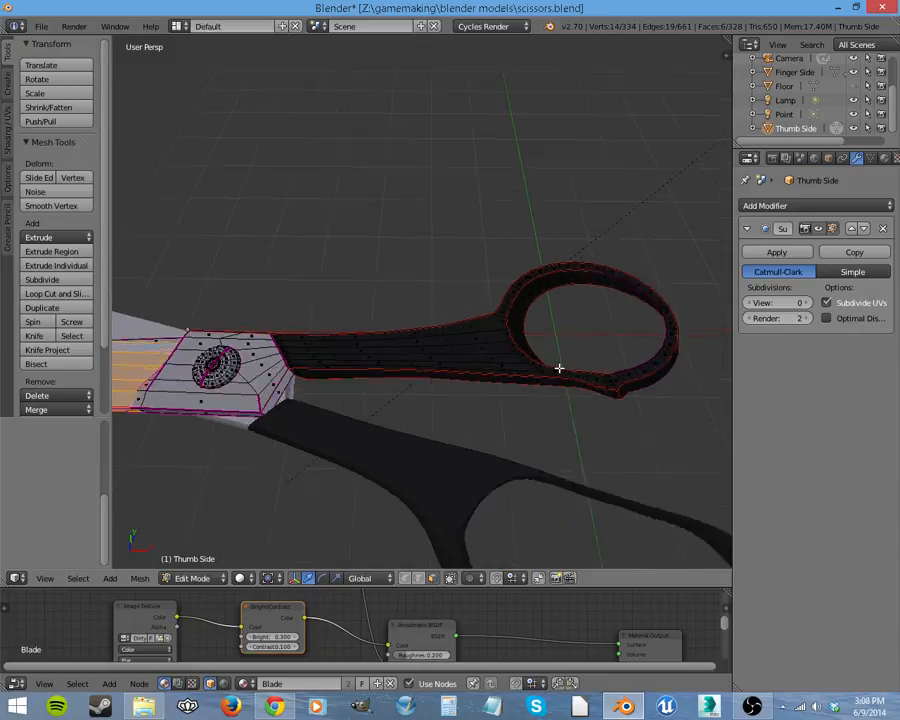
middle_drag(567, 406, 436, 340)
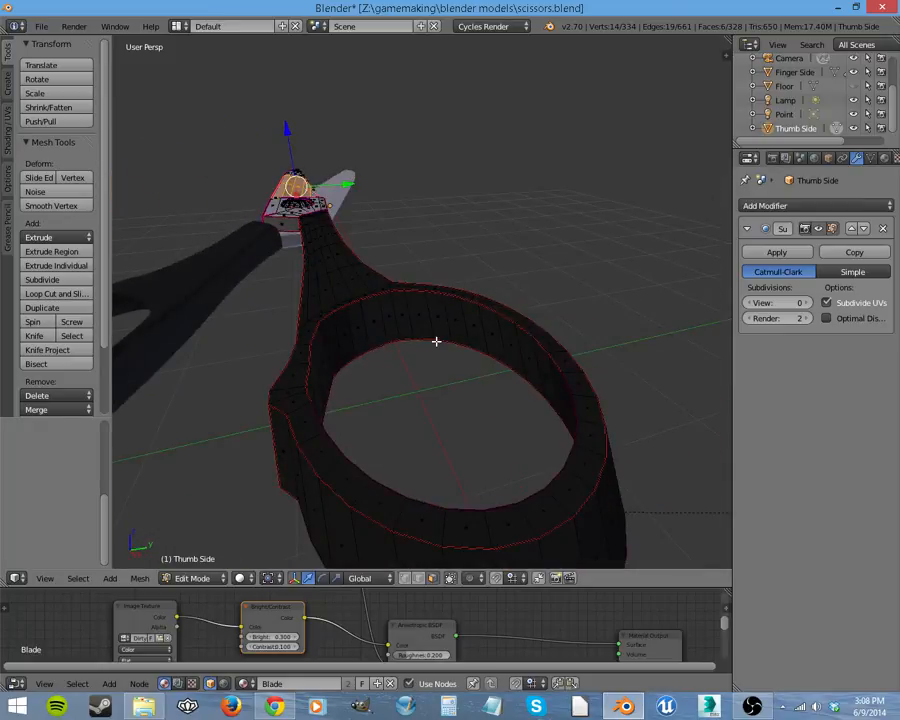
alt+right_click(295, 398)
alt+right_click(402, 348)
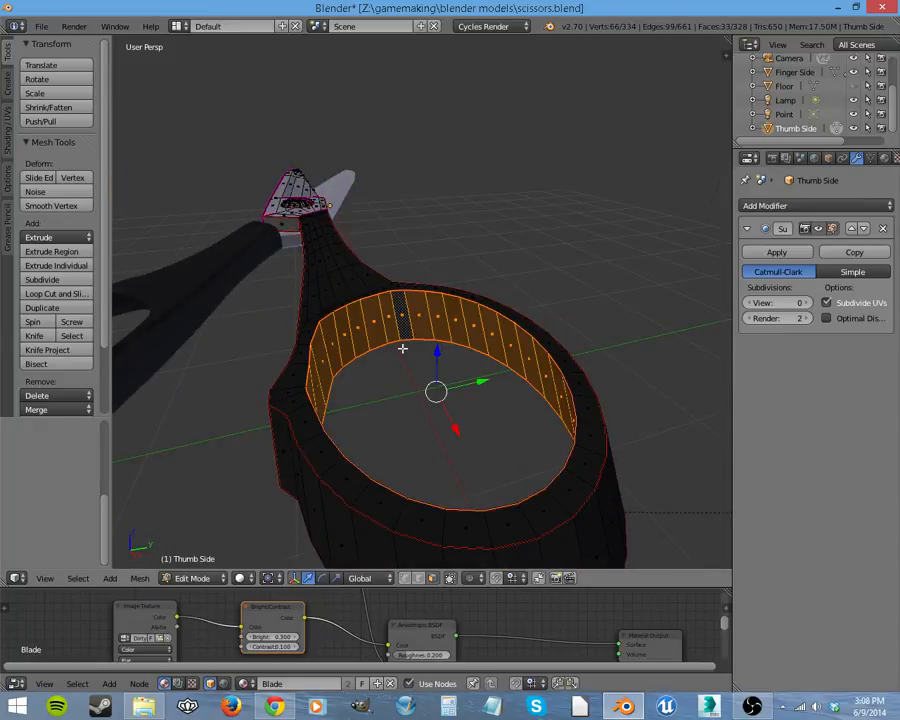
middle_drag(371, 485, 530, 454)
alt+right_click(629, 408)
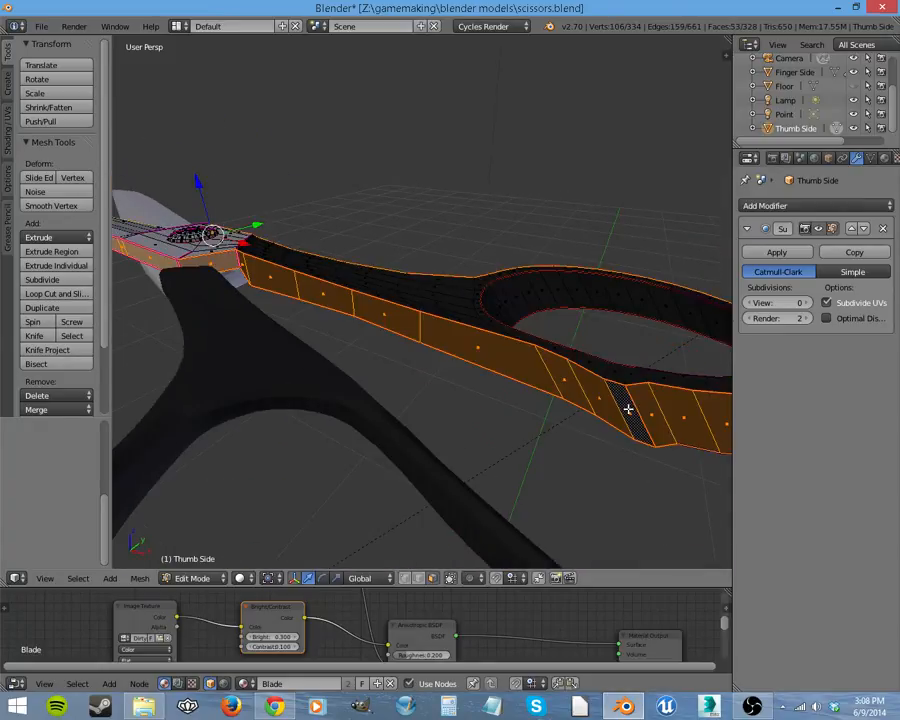
middle_drag(645, 416, 517, 405)
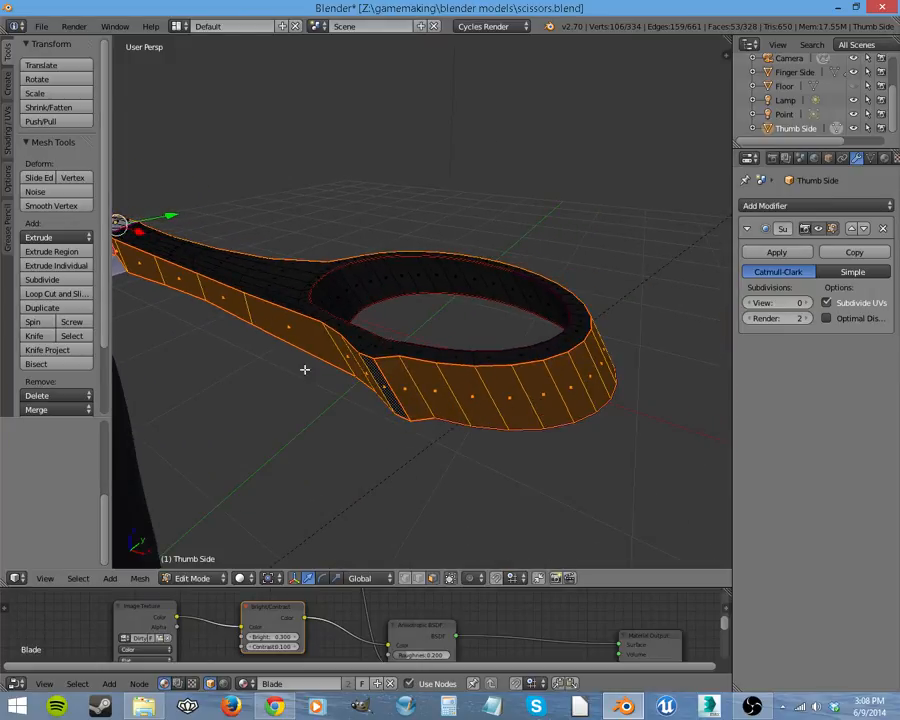
- Select crosswise face loops on the narrow part of the thumb handle, ending near the pivot plate
alt+right_click(267, 291)
alt+right_click(183, 256)
alt+right_click(143, 237)
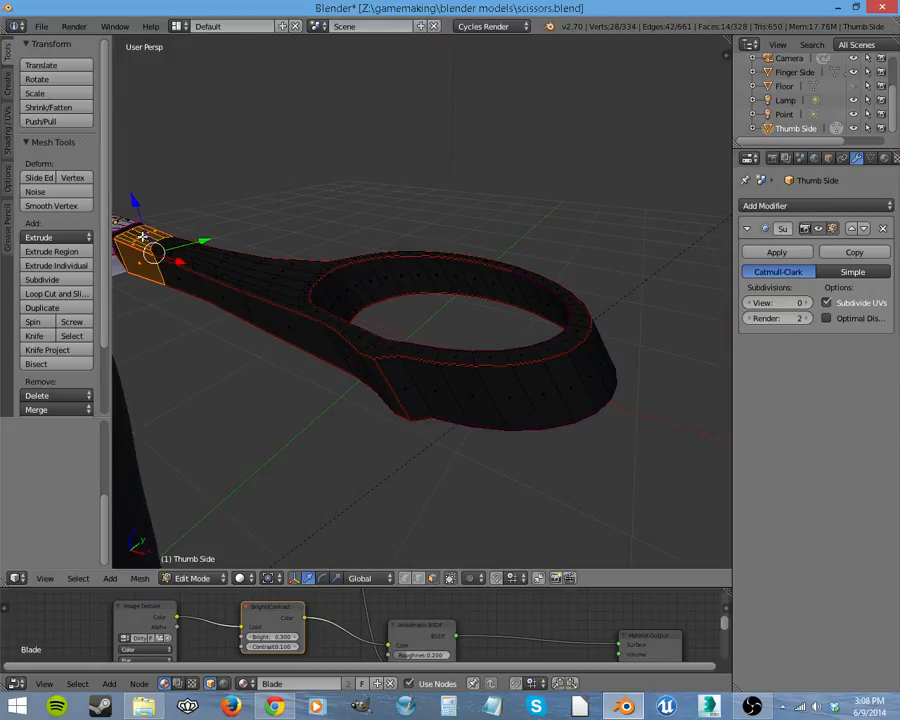
- Select the outer side face loop again, followed by the inner wall and upper rim loops of the thumb hole
alt+right_click(452, 394)
middle_drag(556, 394, 514, 397)
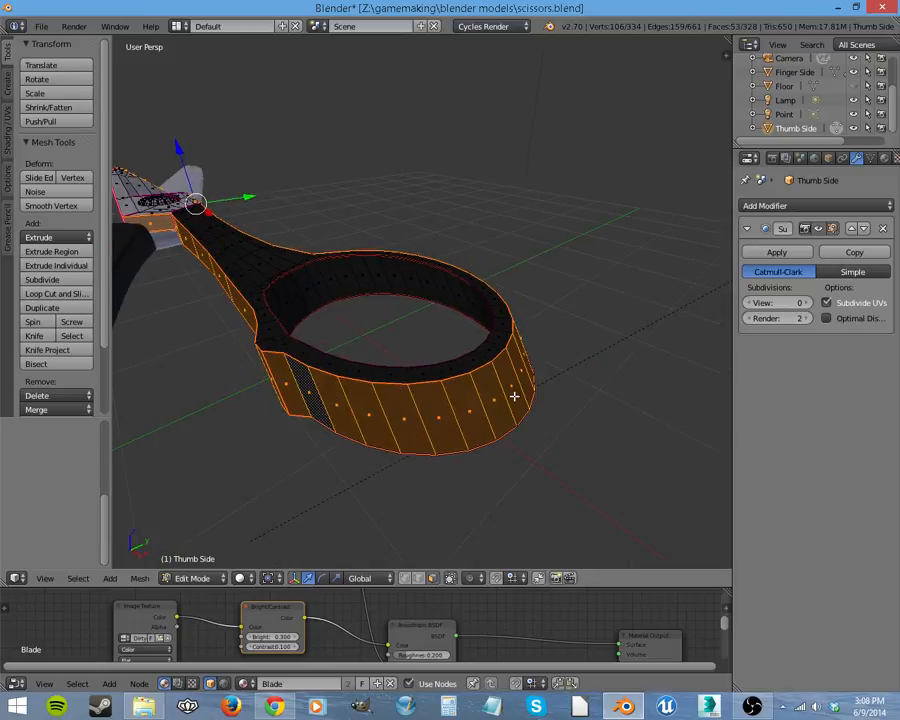
alt+right_click(326, 296)
alt+right_click(270, 322)
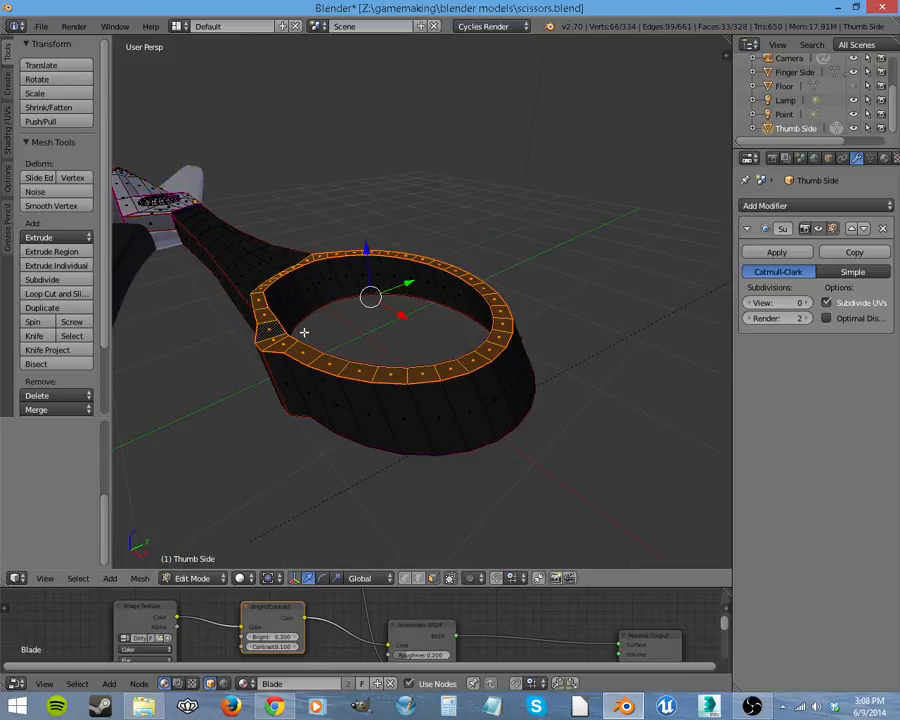
- Select successive crosswise face loops down the thumb handle to the narrow loop where it meets the pivot plate
middle_drag(303, 332, 388, 372)
alt+right_click(303, 390)
alt+right_click(206, 401)
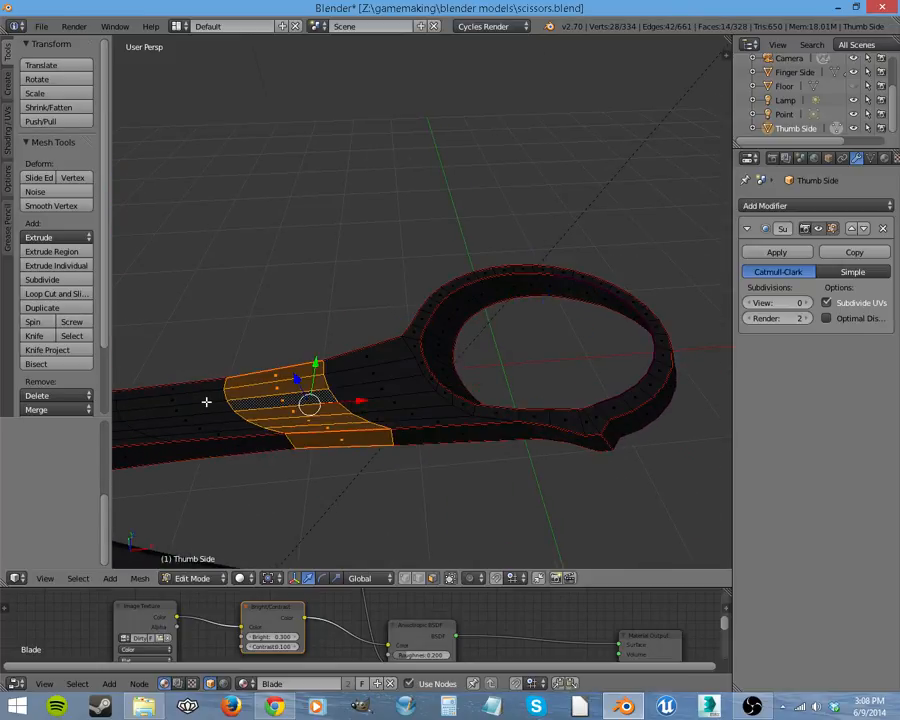
alt+right_click(206, 402)
shift+middle_drag(230, 405, 402, 350)
alt+right_click(294, 364)
alt+right_click(260, 374)
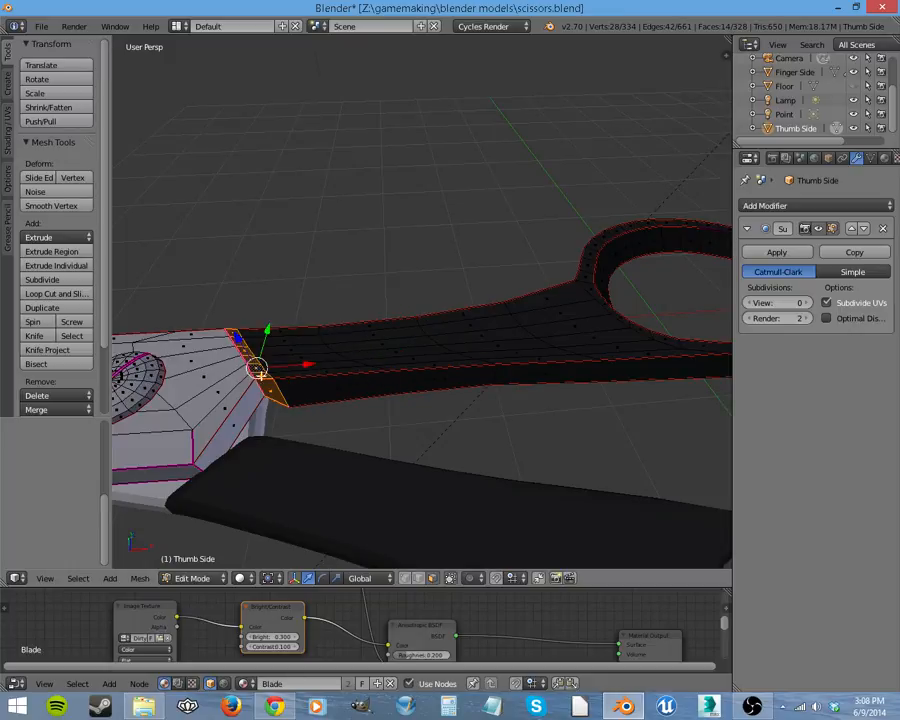